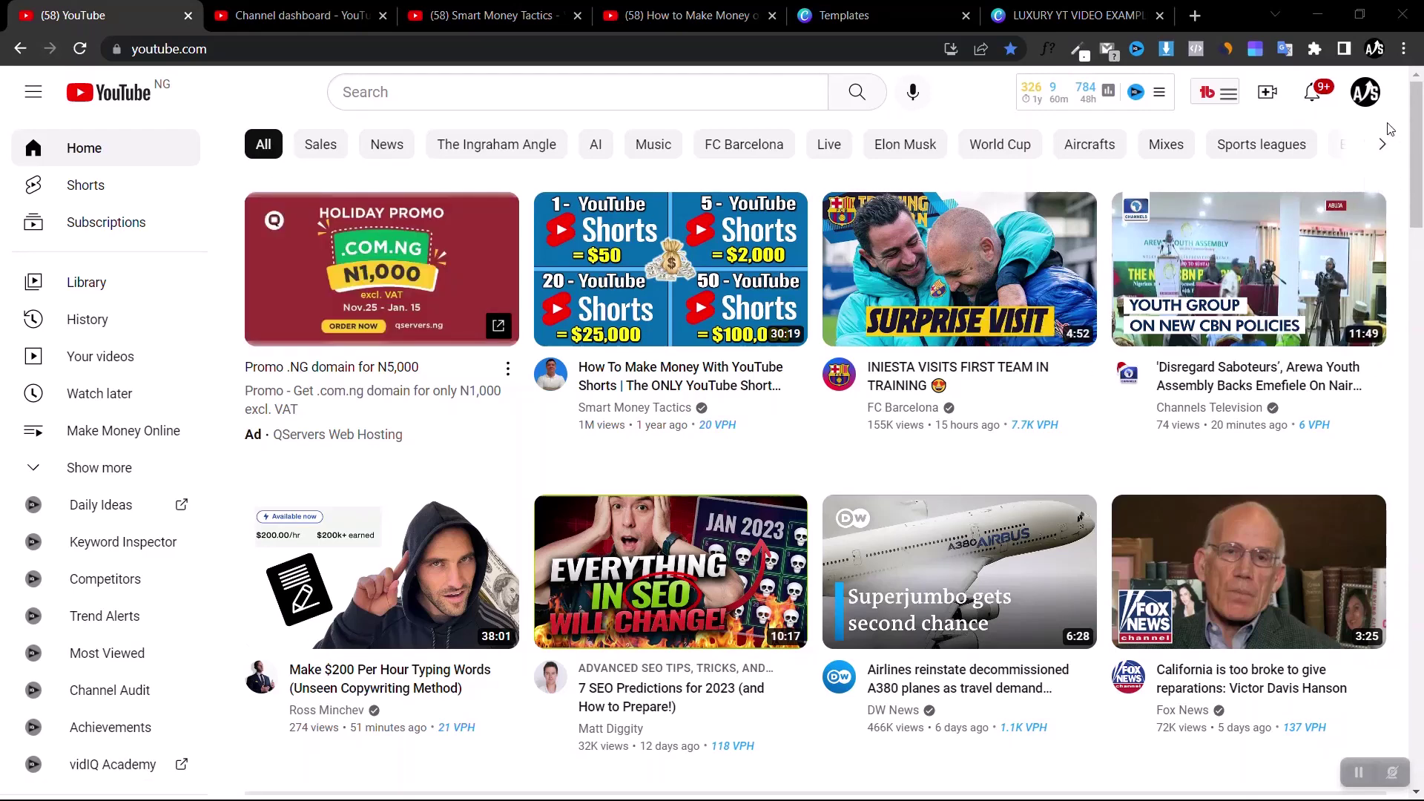
# Start a new video upload with the file LUXURY YT VIDEO EXAMPLE.mp4
pyautogui.click(1371, 104)
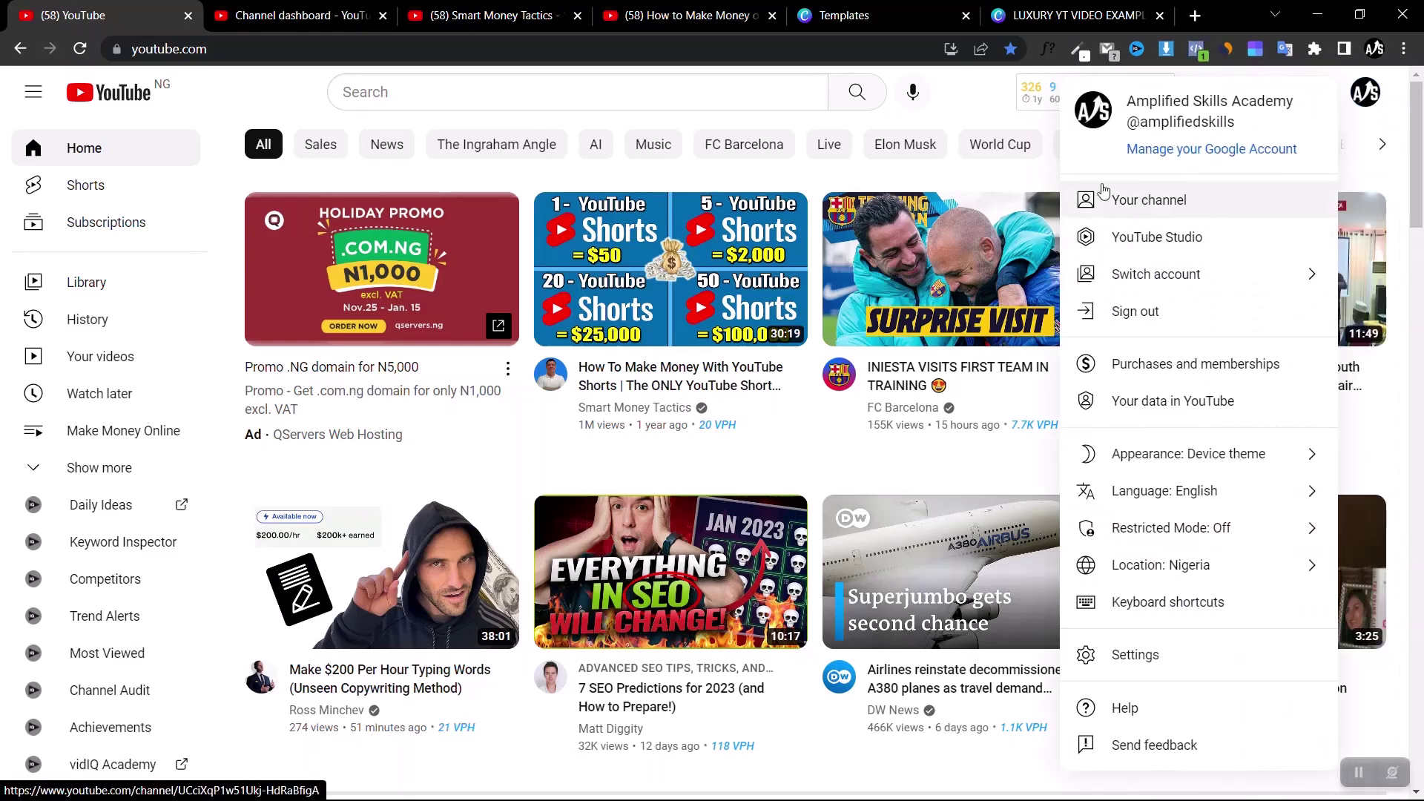
pyautogui.click(969, 98)
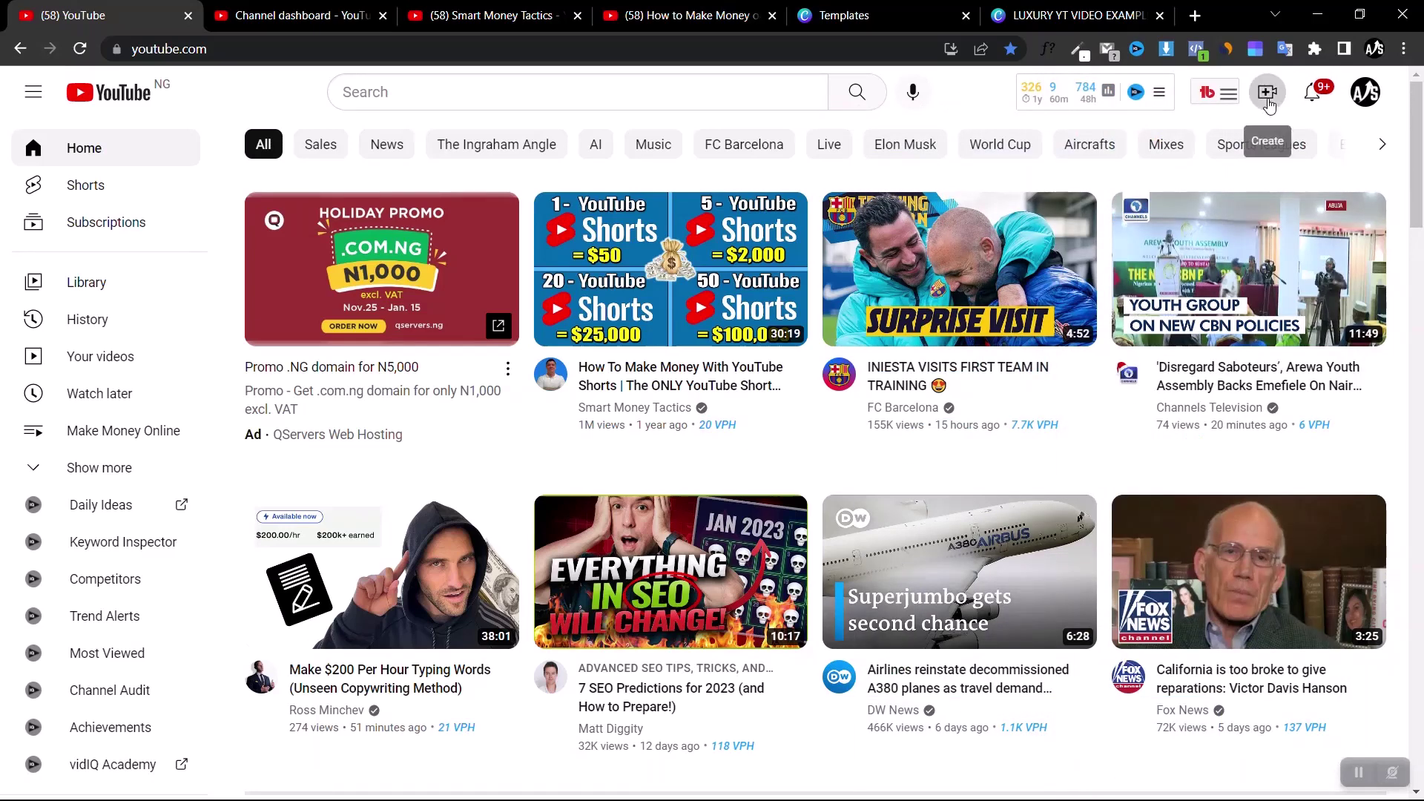
pyautogui.click(1269, 101)
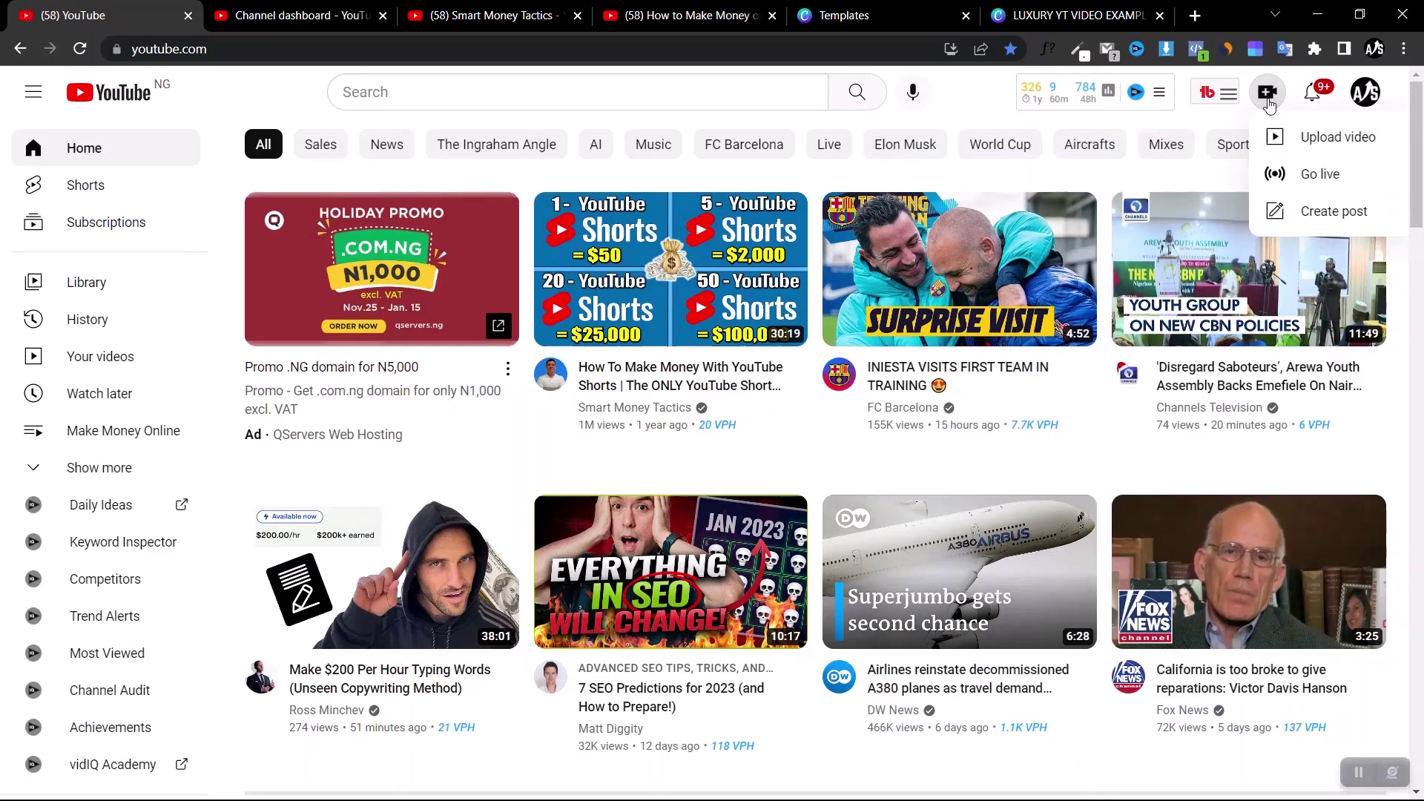
pyautogui.click(1328, 139)
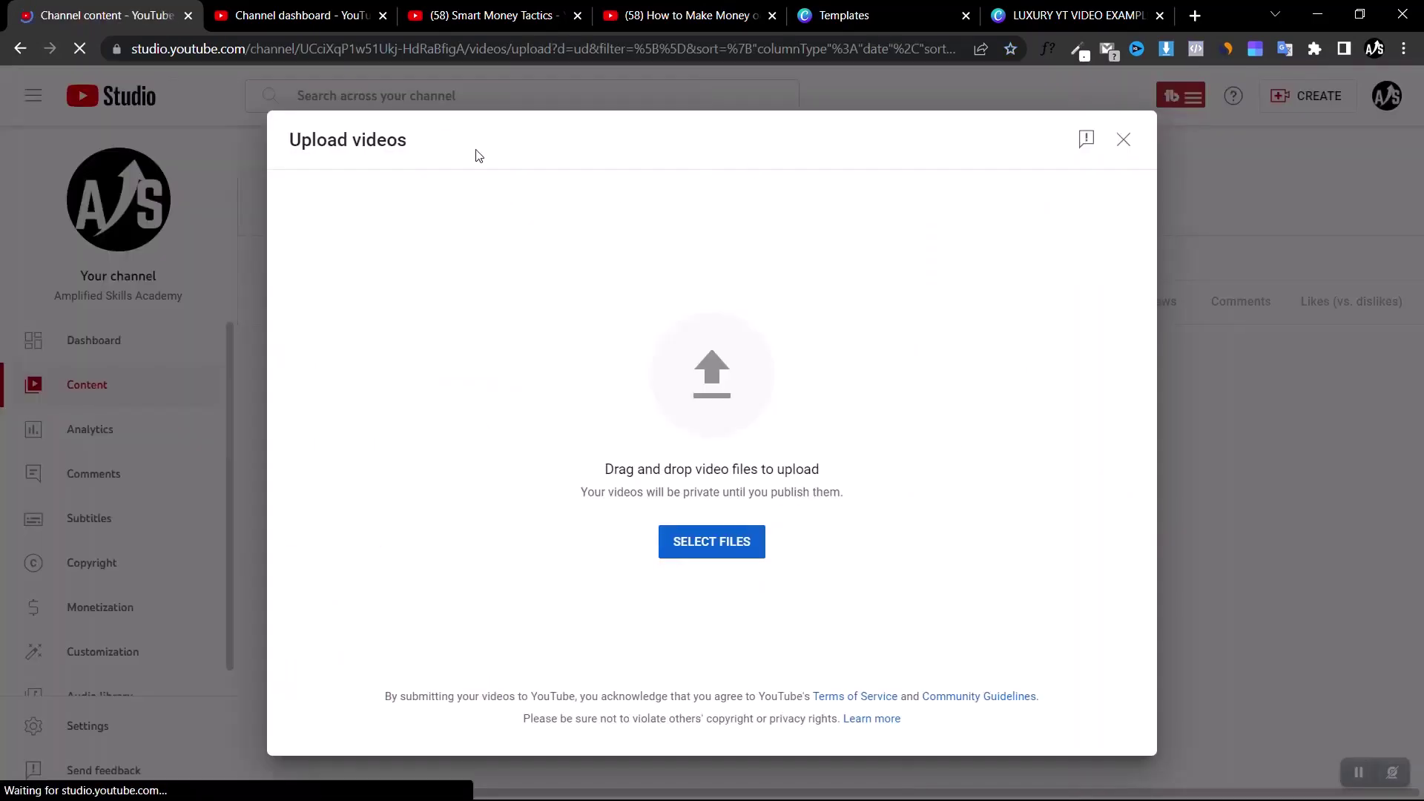
pyautogui.click(697, 548)
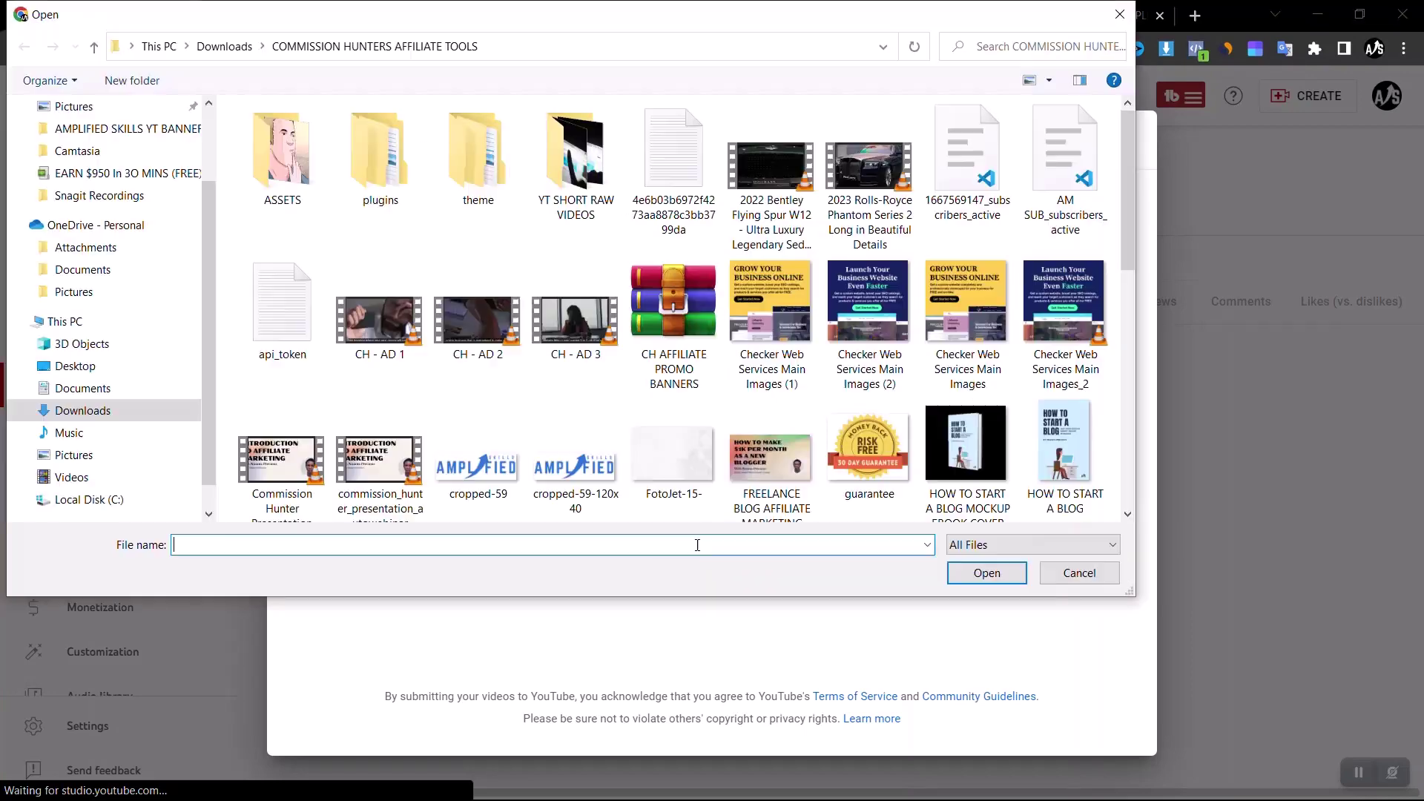
pyautogui.doubleClick(682, 428)
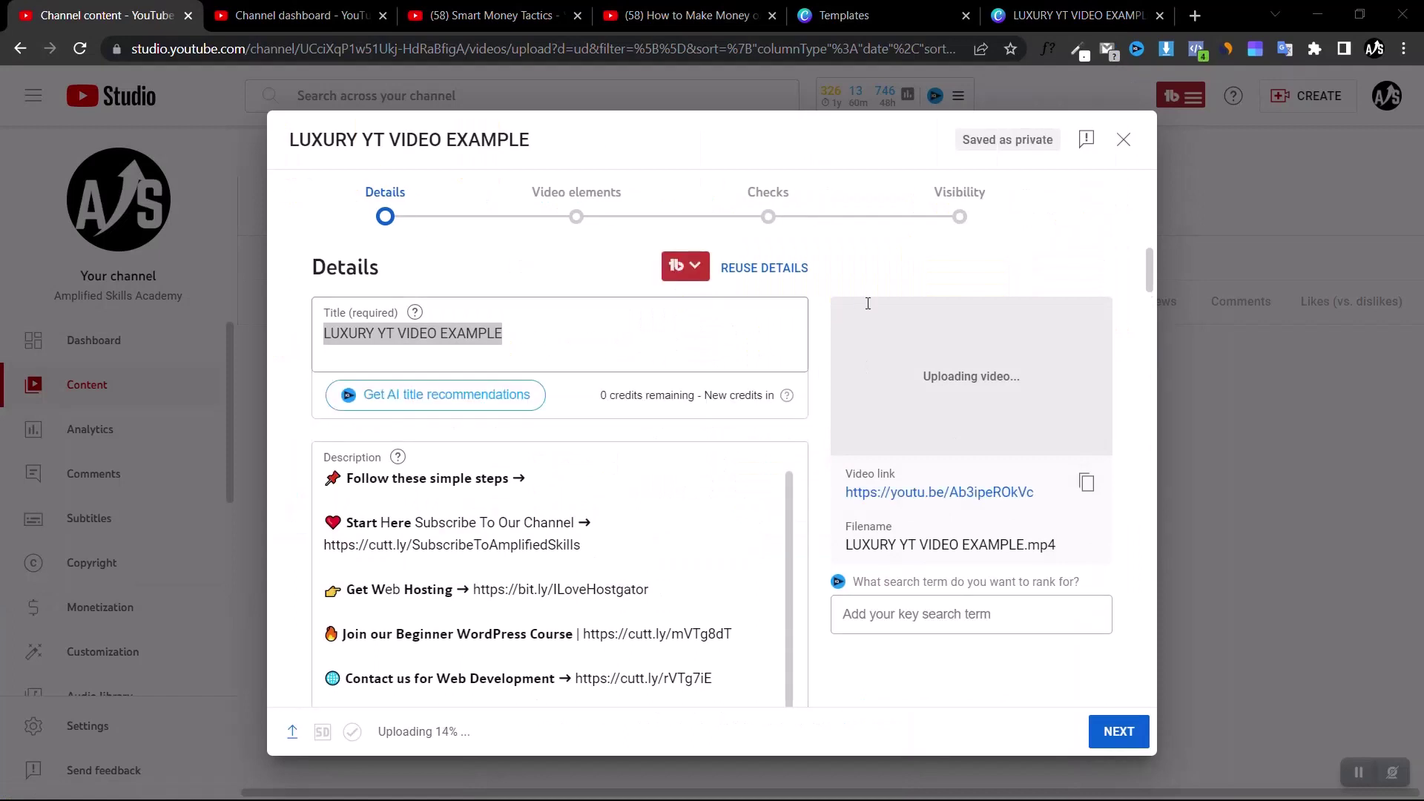
# Clear the entire prefilled description of the uploaded video
pyautogui.click(806, 327)
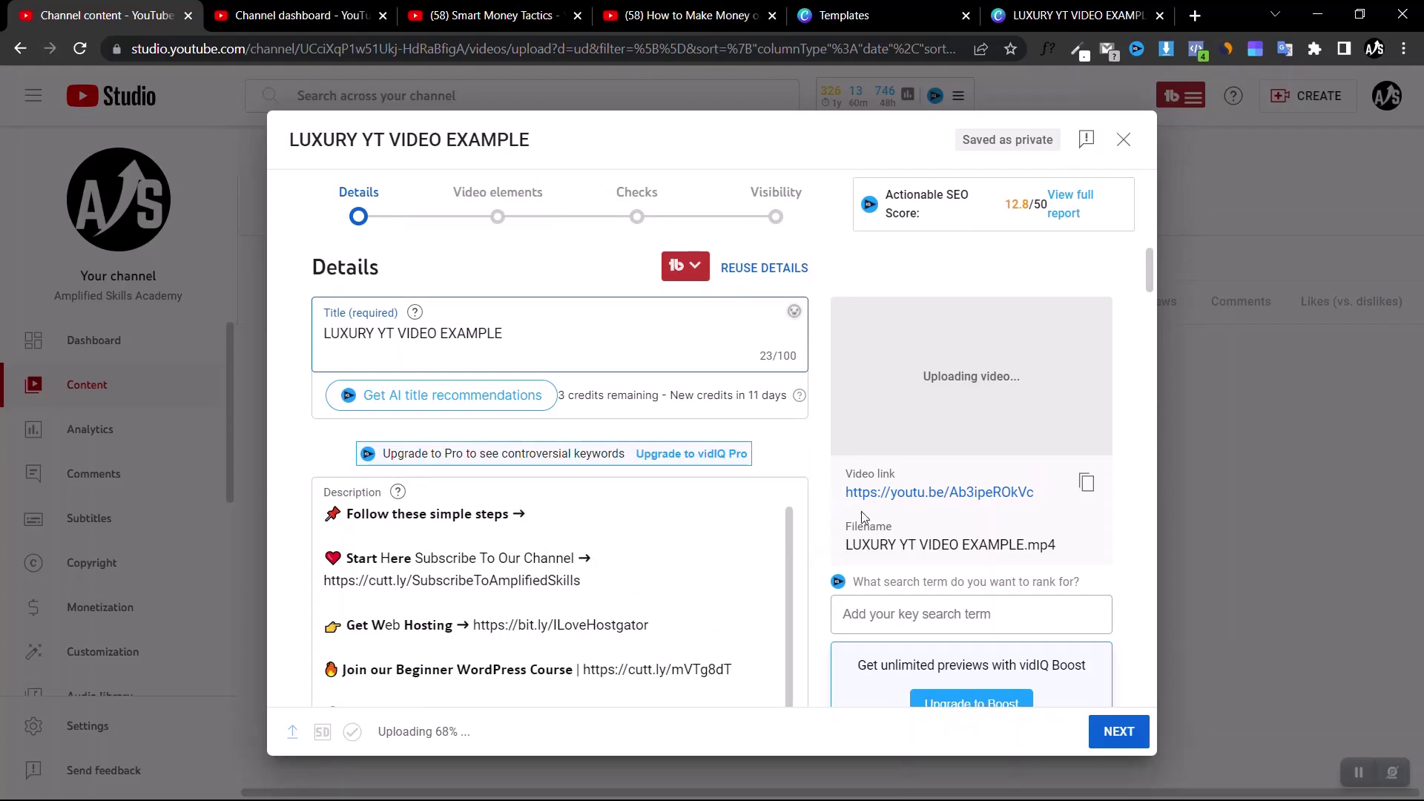
pyautogui.click(600, 614)
pyautogui.hotkey('ctrl', 'a')
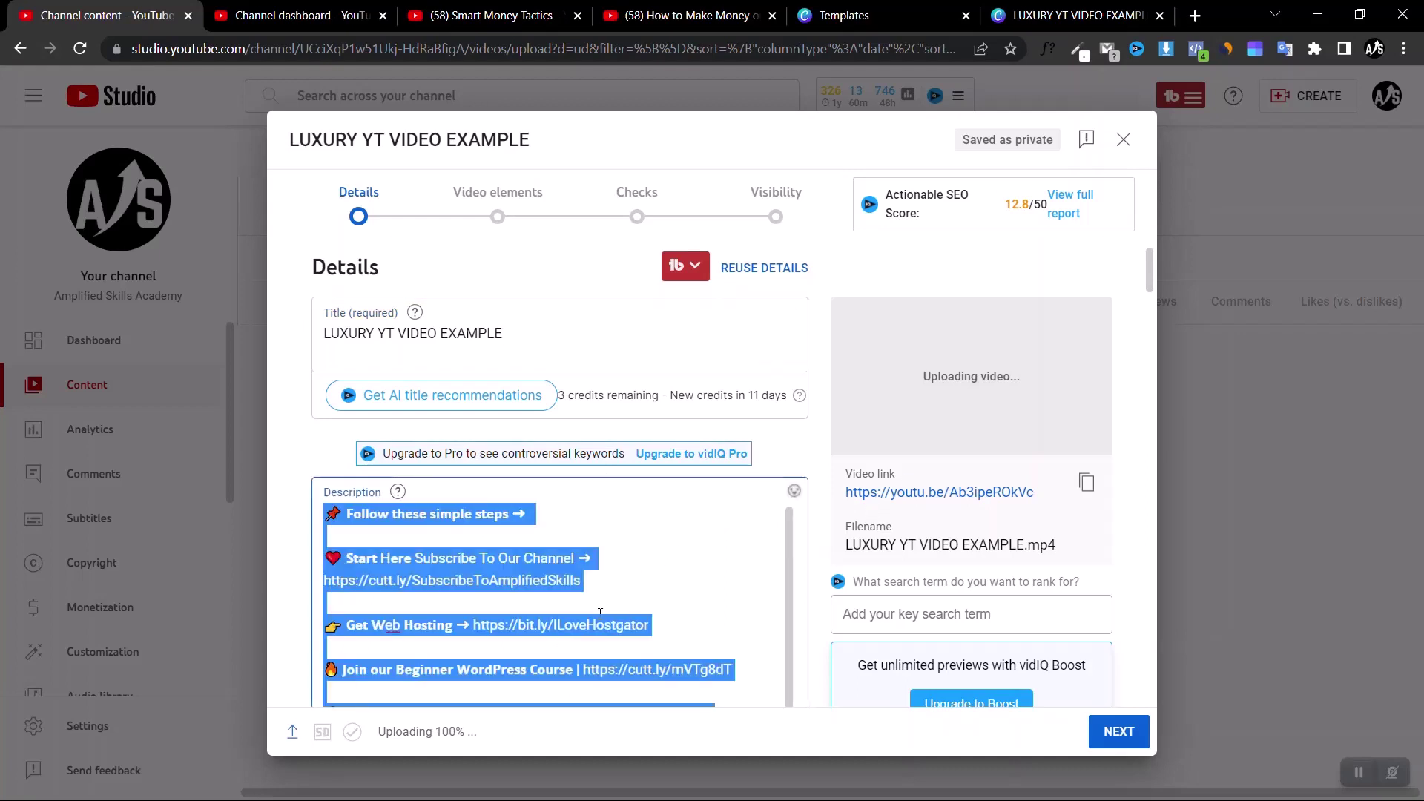
pyautogui.press('BackSpace')
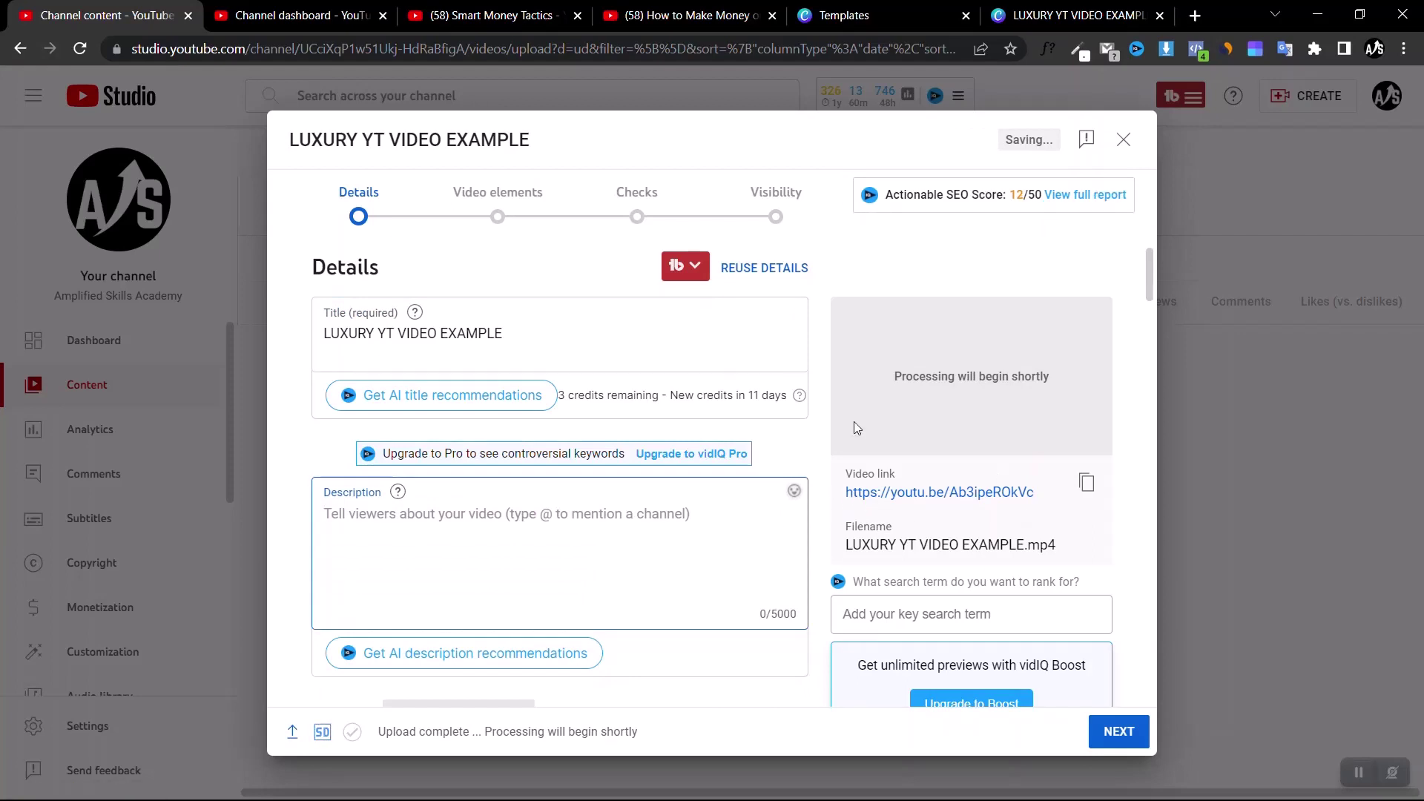
# Replace the video title with "TOP 5 LUXURY SUPER CARS TO CHECK OUT IN 2023! #shorts", using the suggested #shorts hashtag
pyautogui.tripleClick(539, 333)
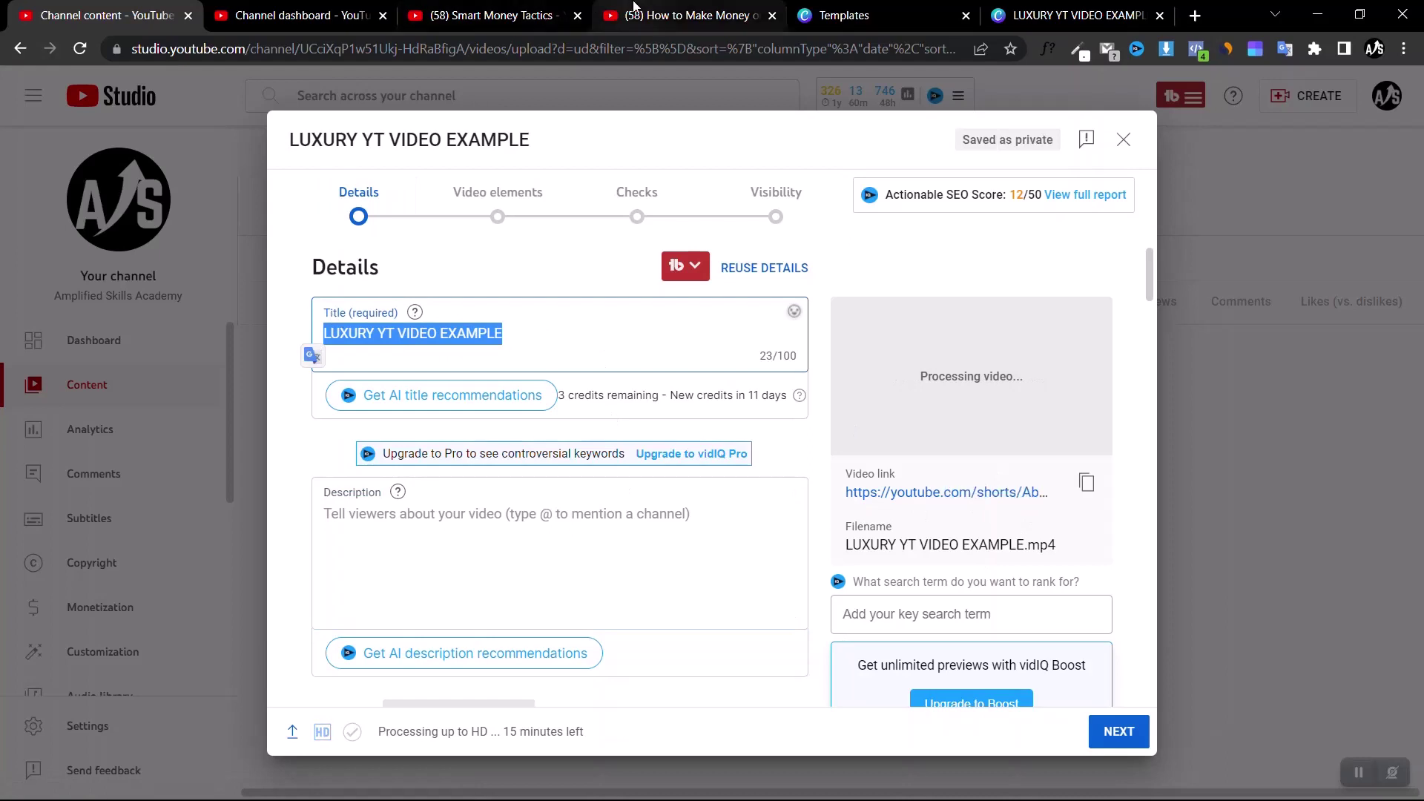
pyautogui.moveTo(635, 5)
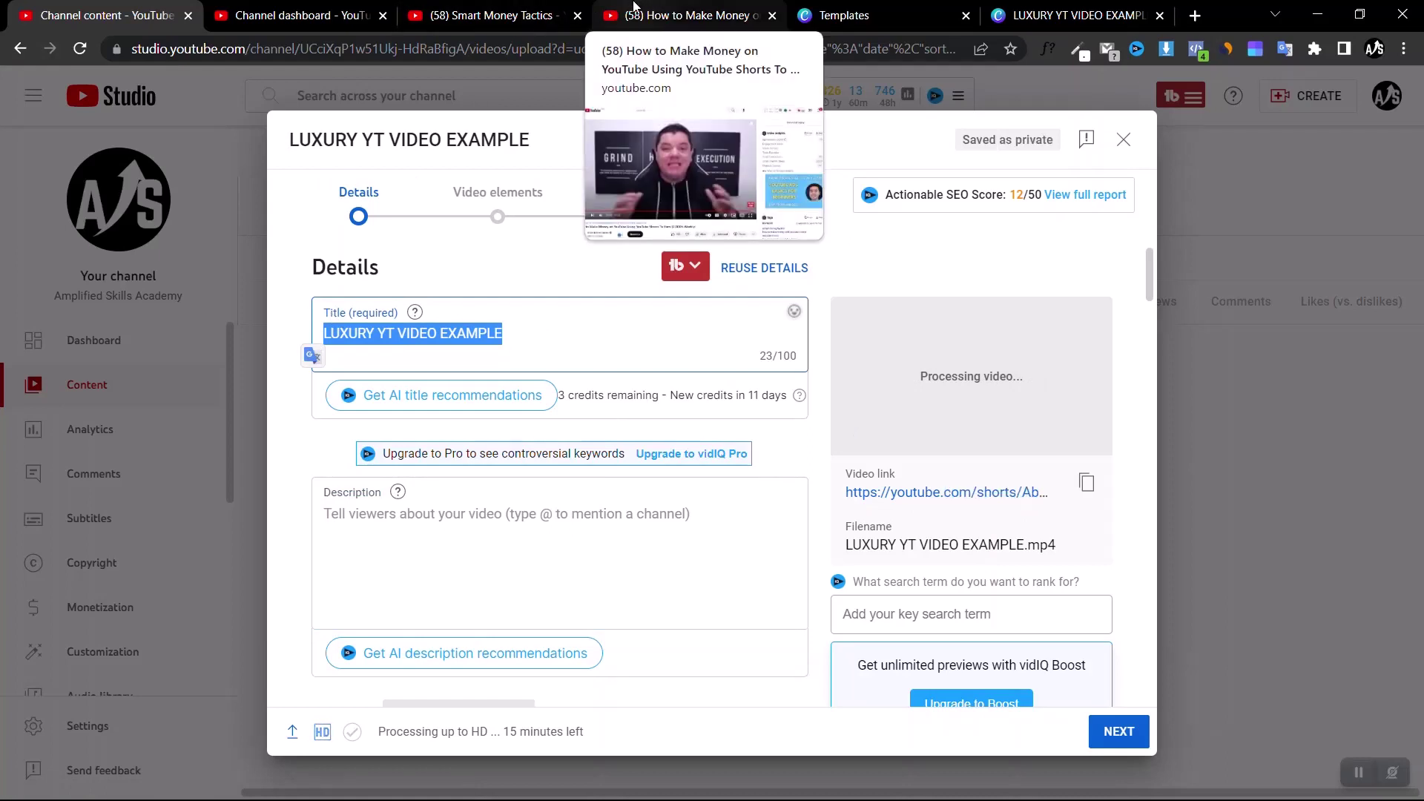
pyautogui.write('TOP ')
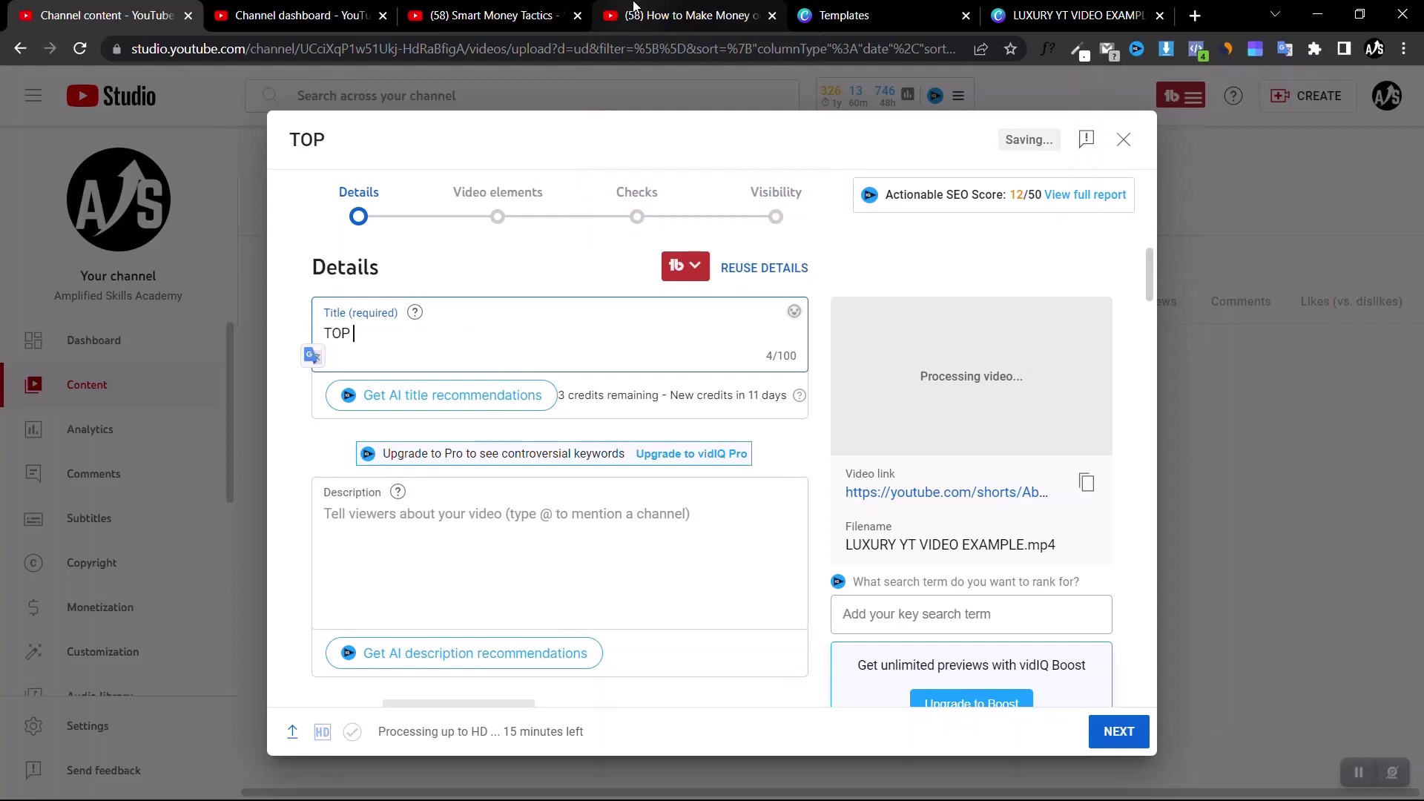
pyautogui.write('4')
pyautogui.press('BackSpace')
pyautogui.write('5 LUC')
pyautogui.press('BackSpace')
pyautogui.write('XURY ')
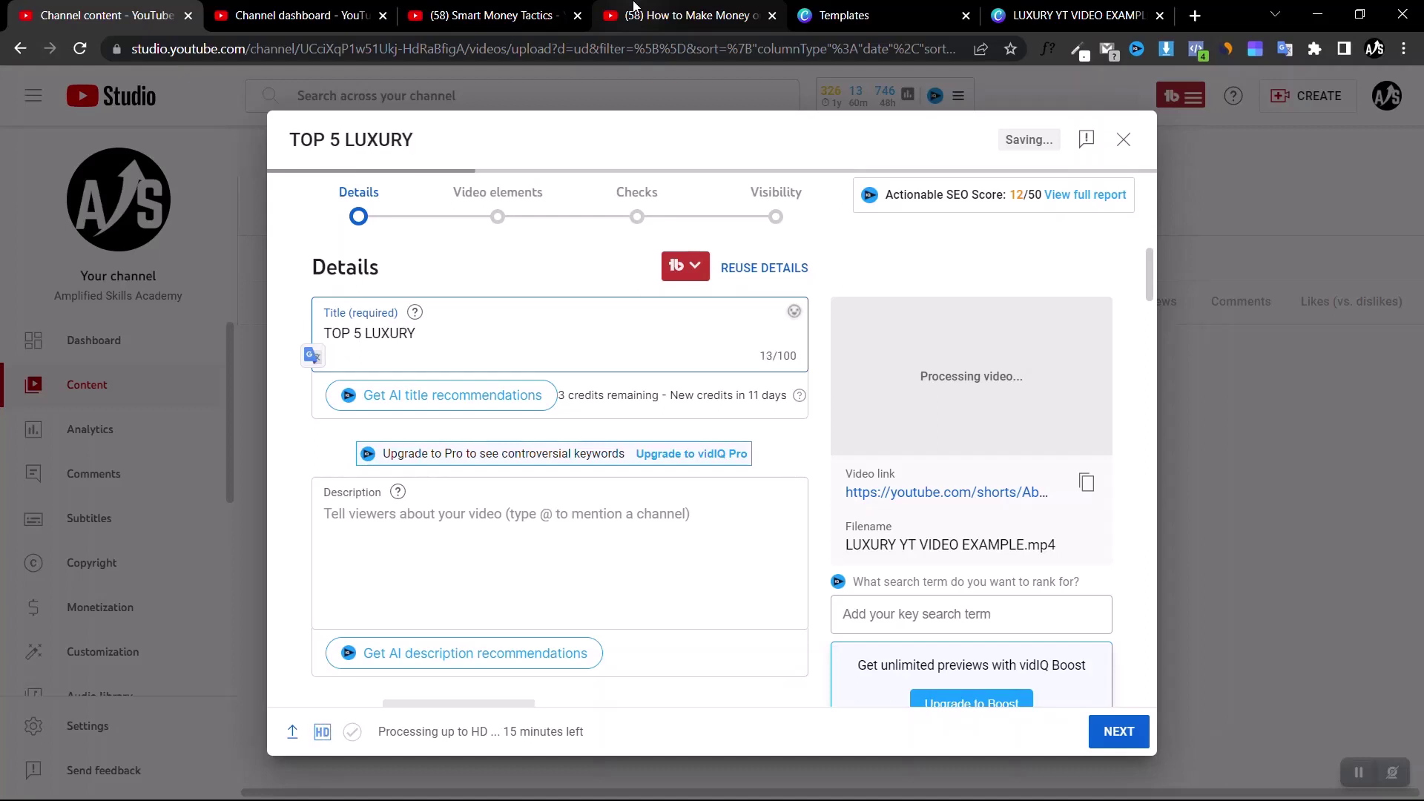
pyautogui.write('SUPER CAR')
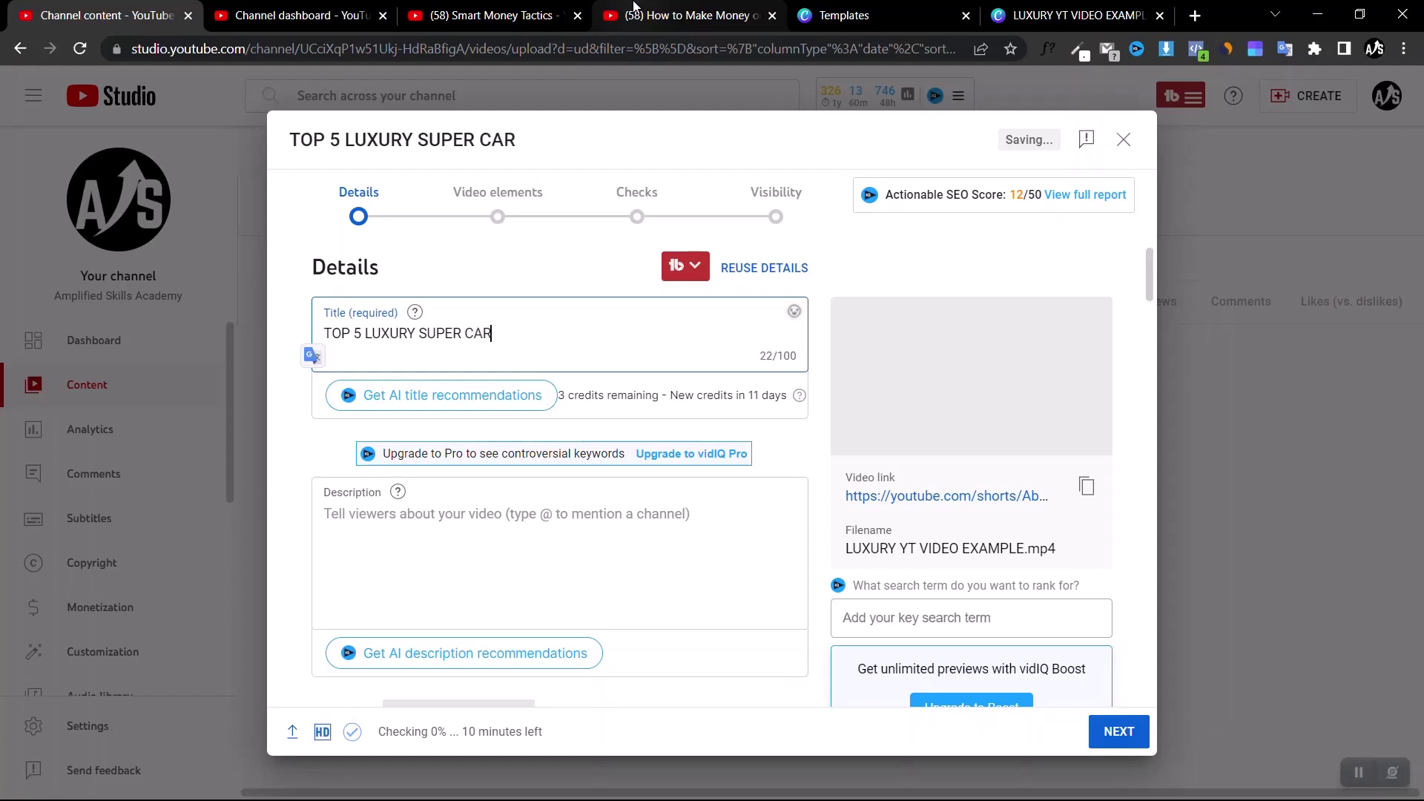
pyautogui.write('S TO CHECK')
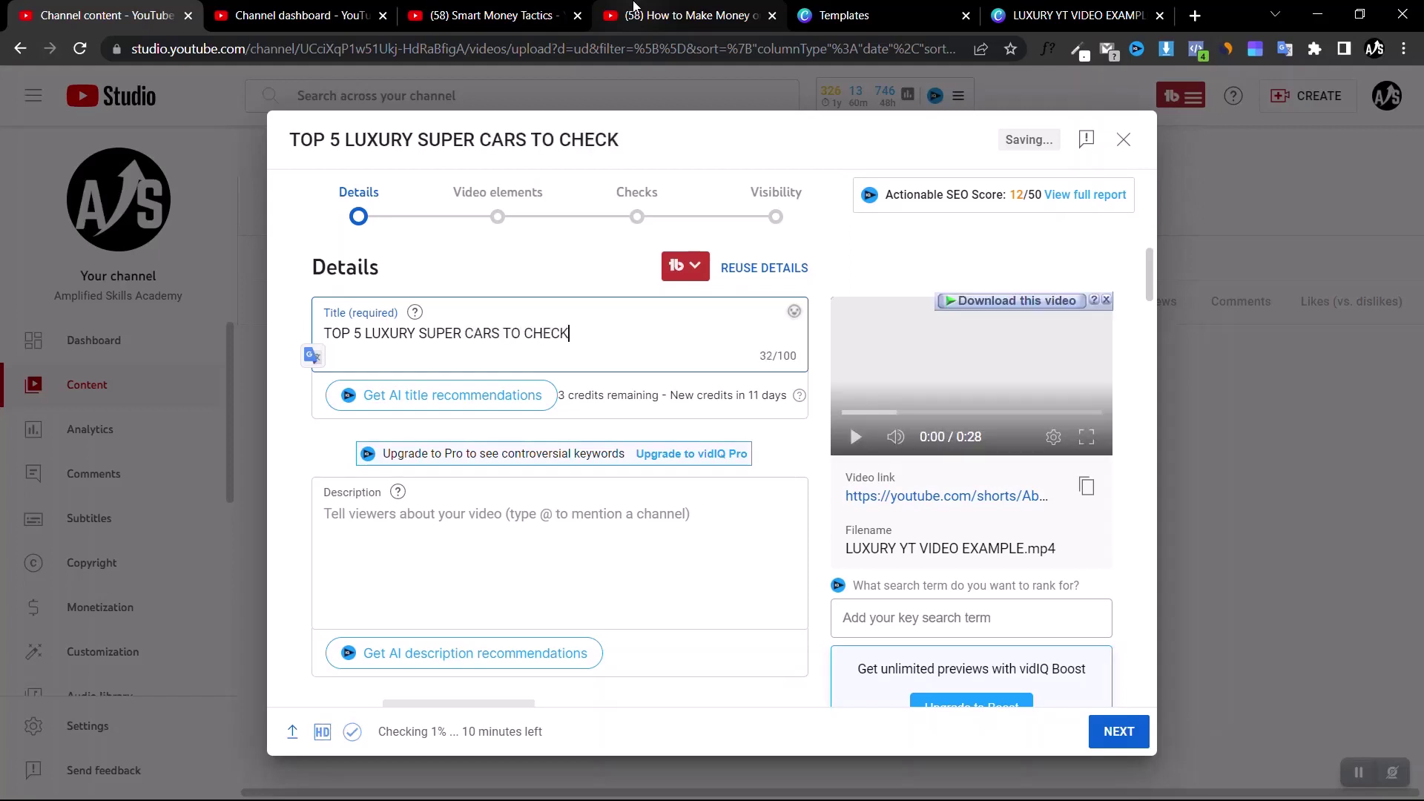
pyautogui.write(' OUT IN 2023')
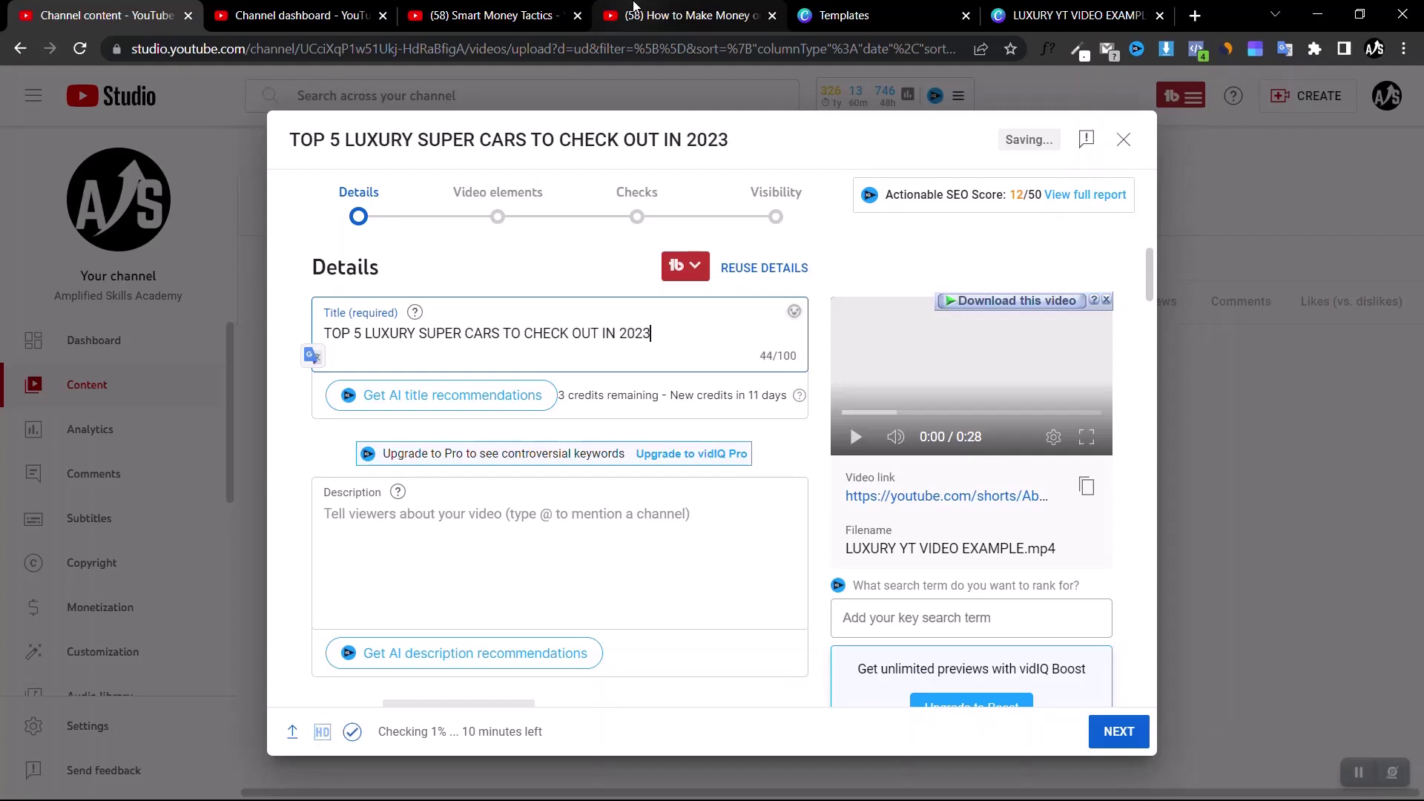
pyautogui.write('! #SHORTS')
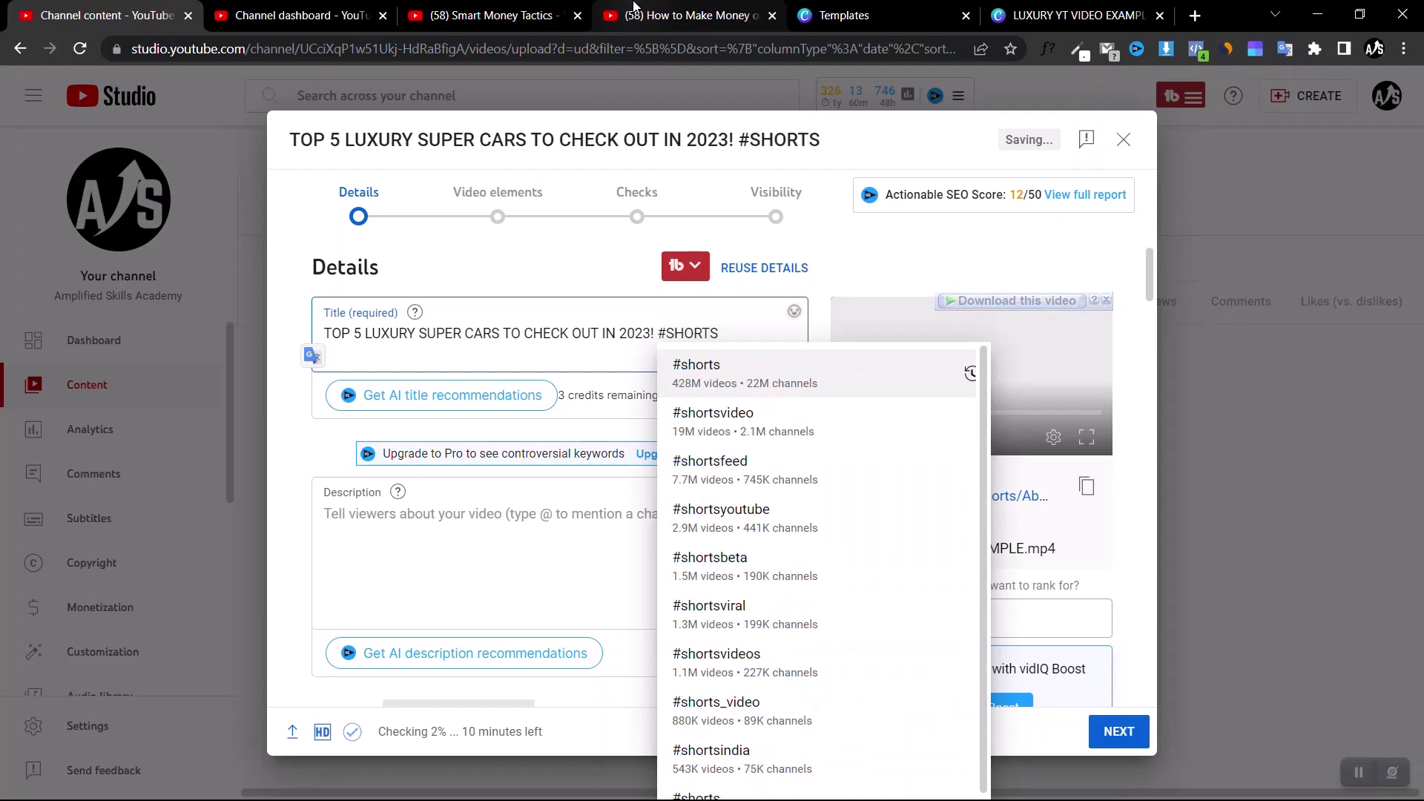
pyautogui.click(755, 378)
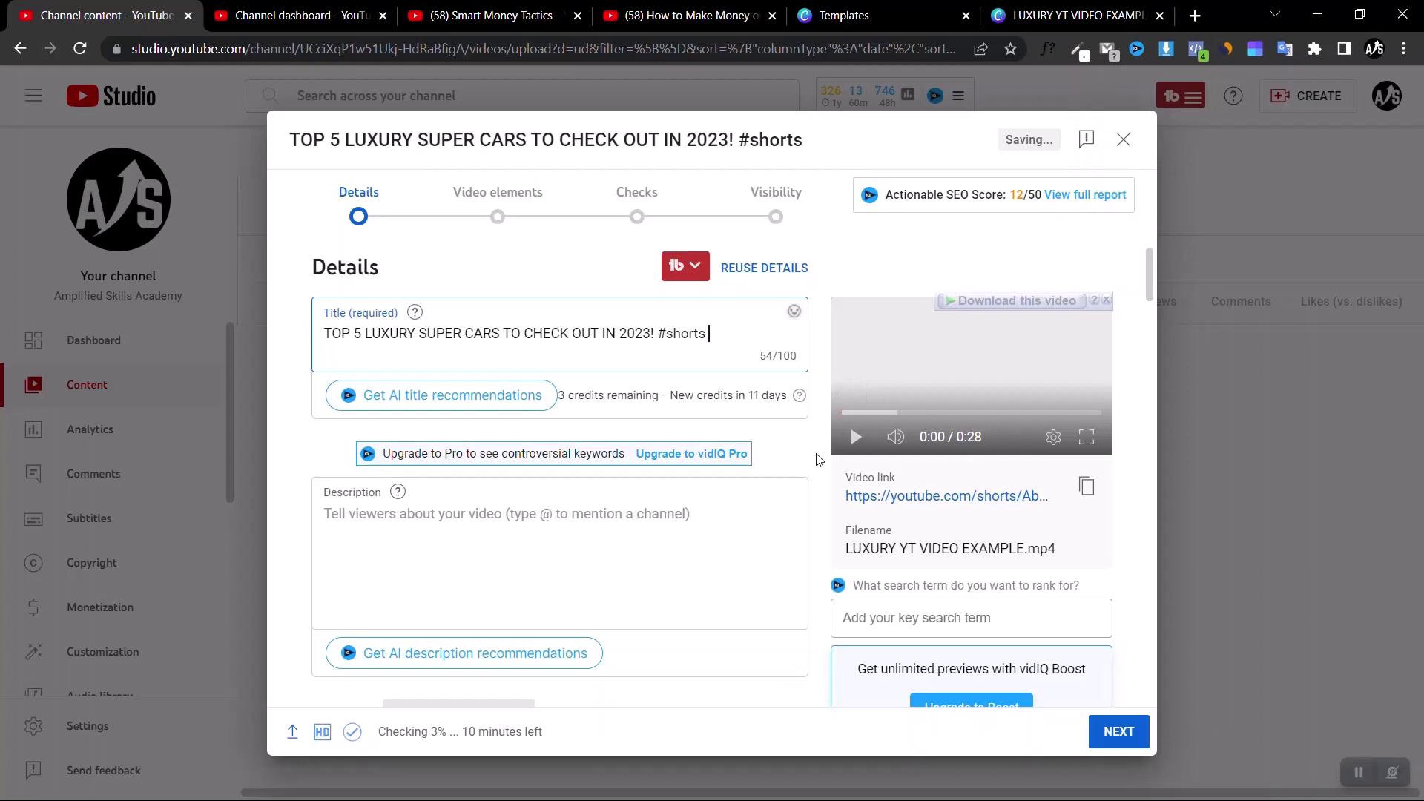
# Enter the video description "In this video you're going to learn the top 5 hottest super cars in 2023!"
pyautogui.click(402, 521)
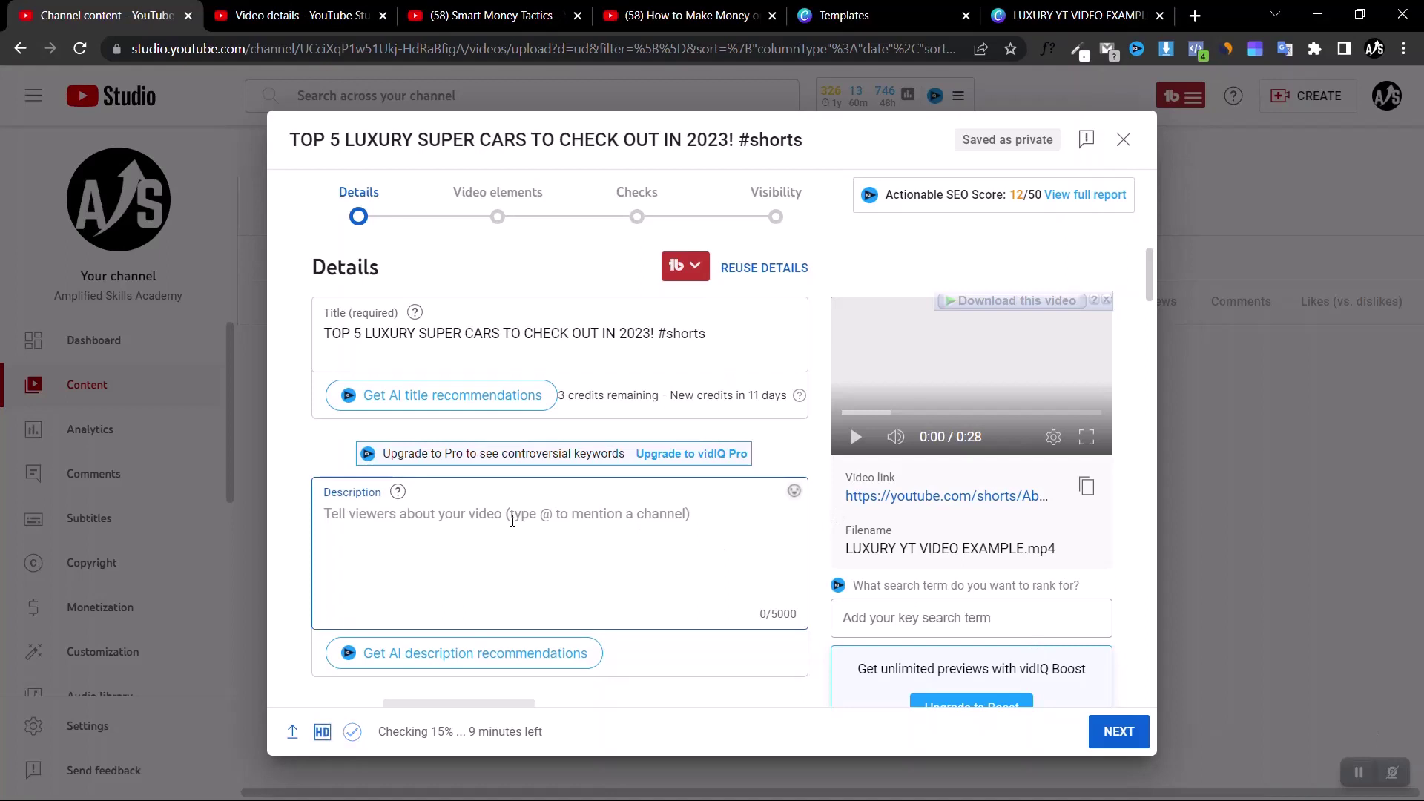
pyautogui.write('In this ')
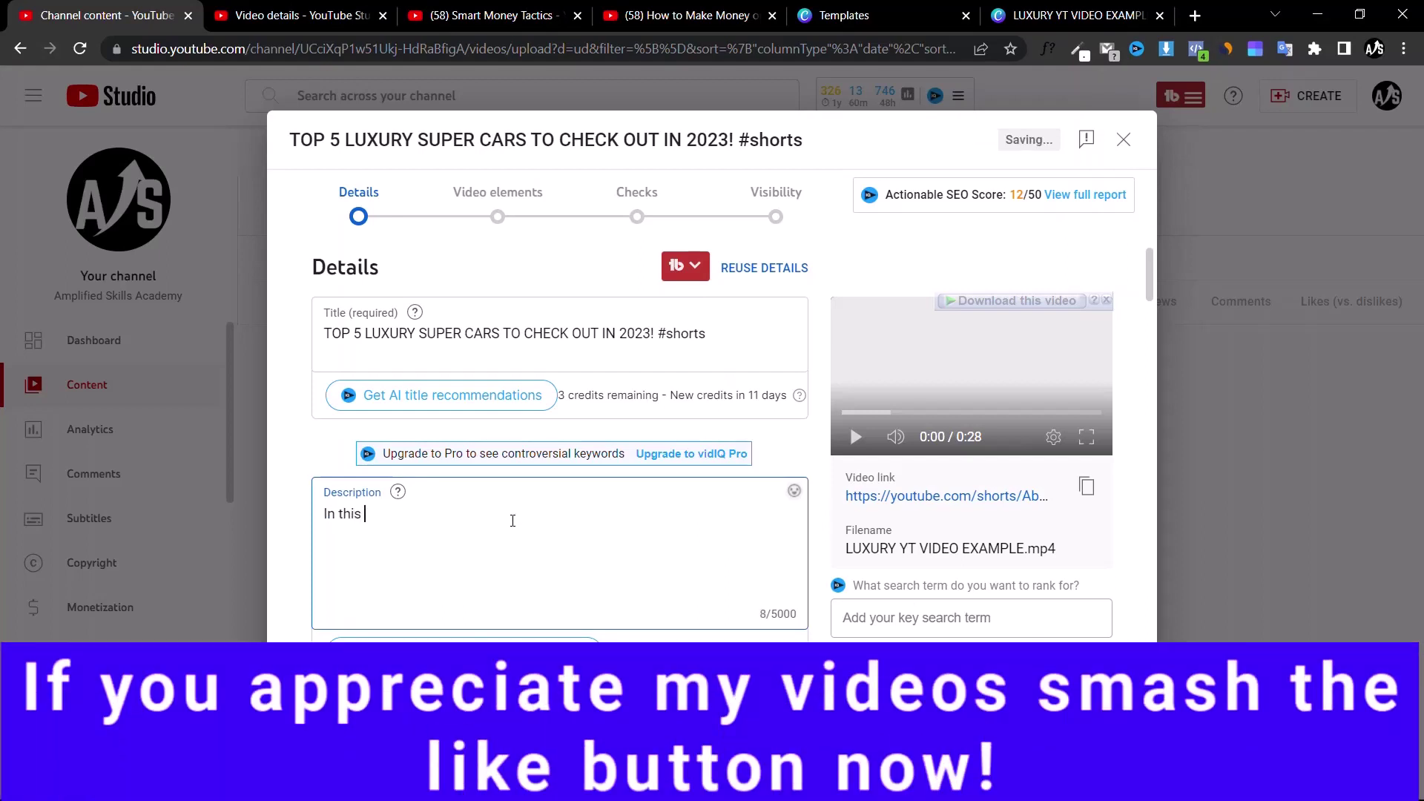
pyautogui.write('video you yo')
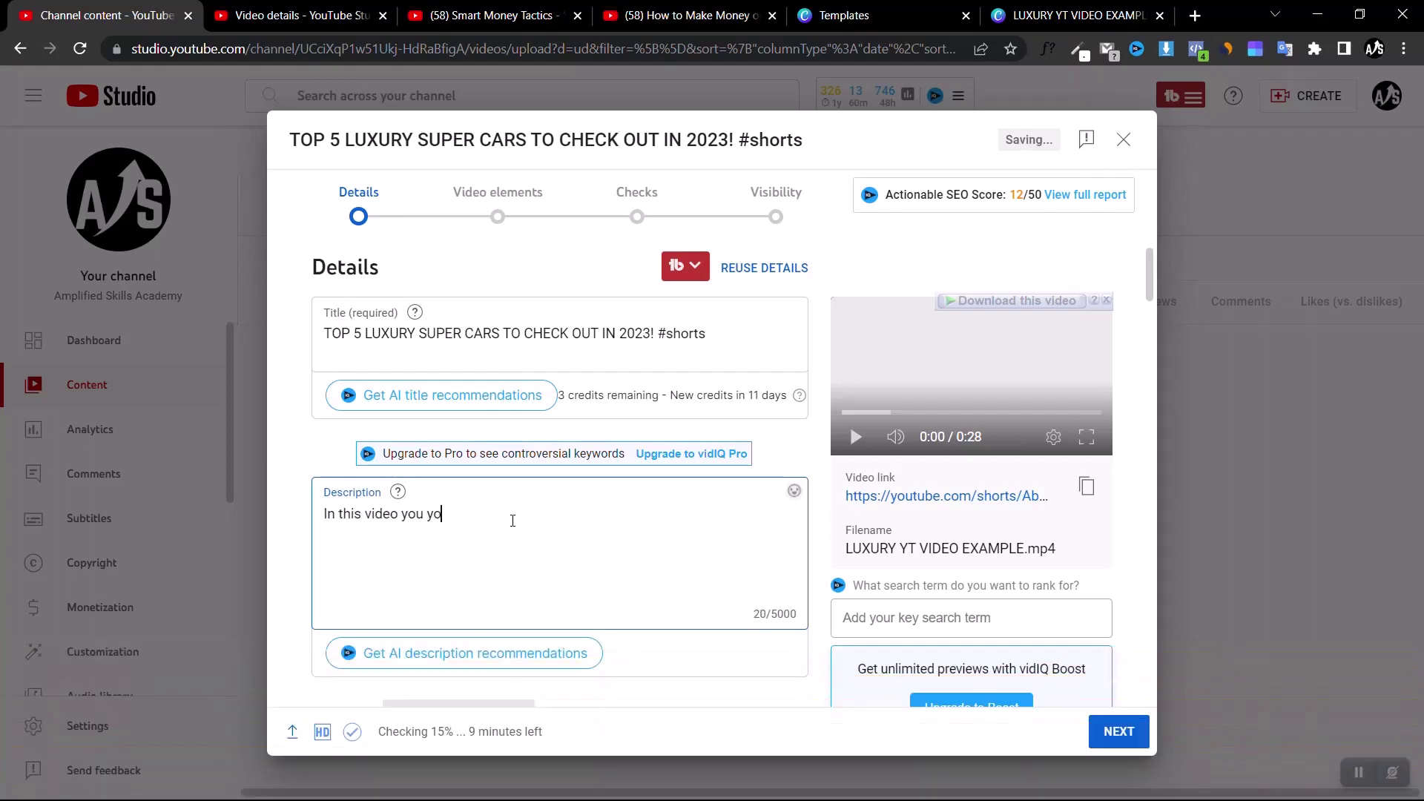
pyautogui.write('ure')
pyautogui.press('BackSpace')
pyautogui.press('BackSpace')
pyautogui.press('BackSpace')
pyautogui.press('BackSpace')
pyautogui.press('BackSpace')
pyautogui.press('BackSpace')
pyautogui.write("'re going to learn the ")
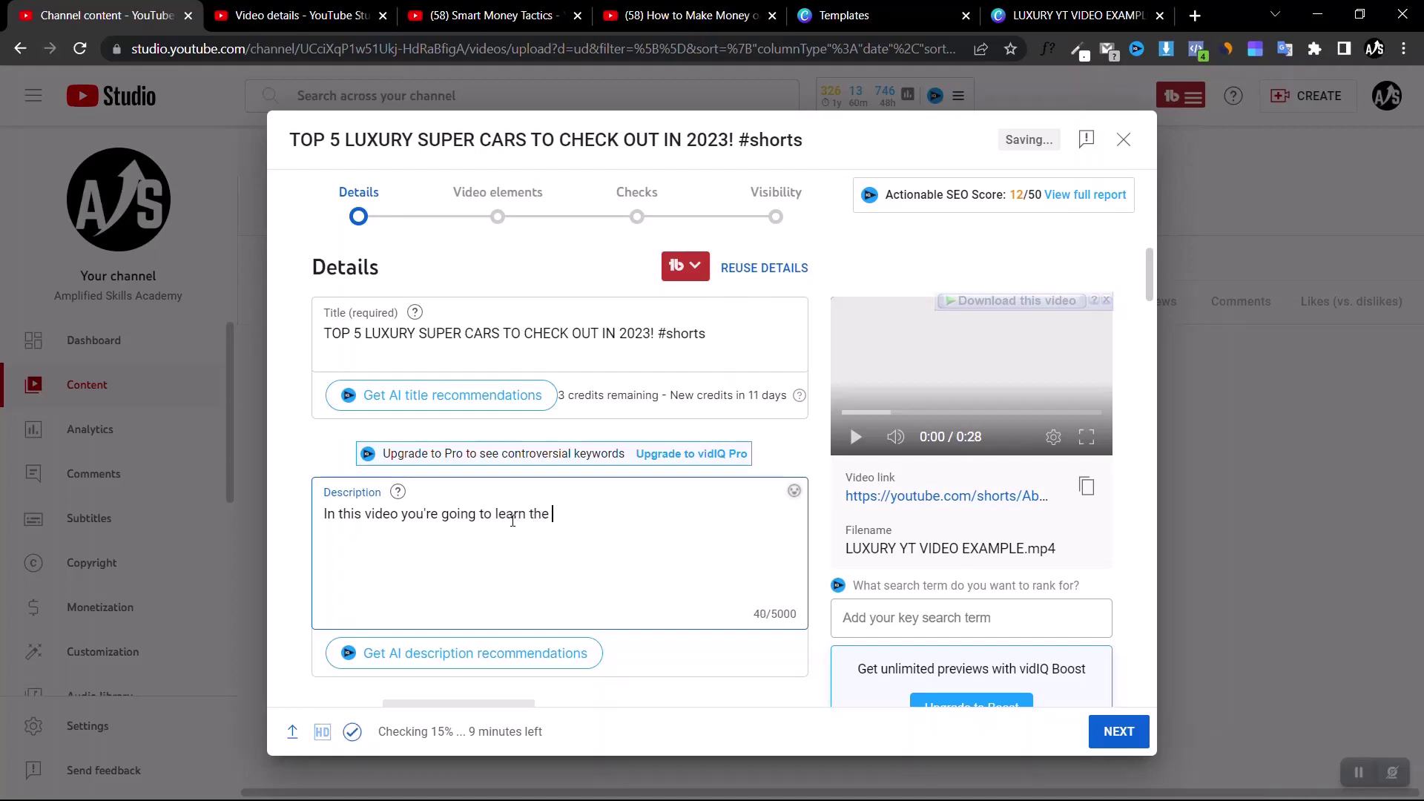
pyautogui.write('top 5 hotes')
pyautogui.press('BackSpace')
pyautogui.press('BackSpace')
pyautogui.write('test super cars ')
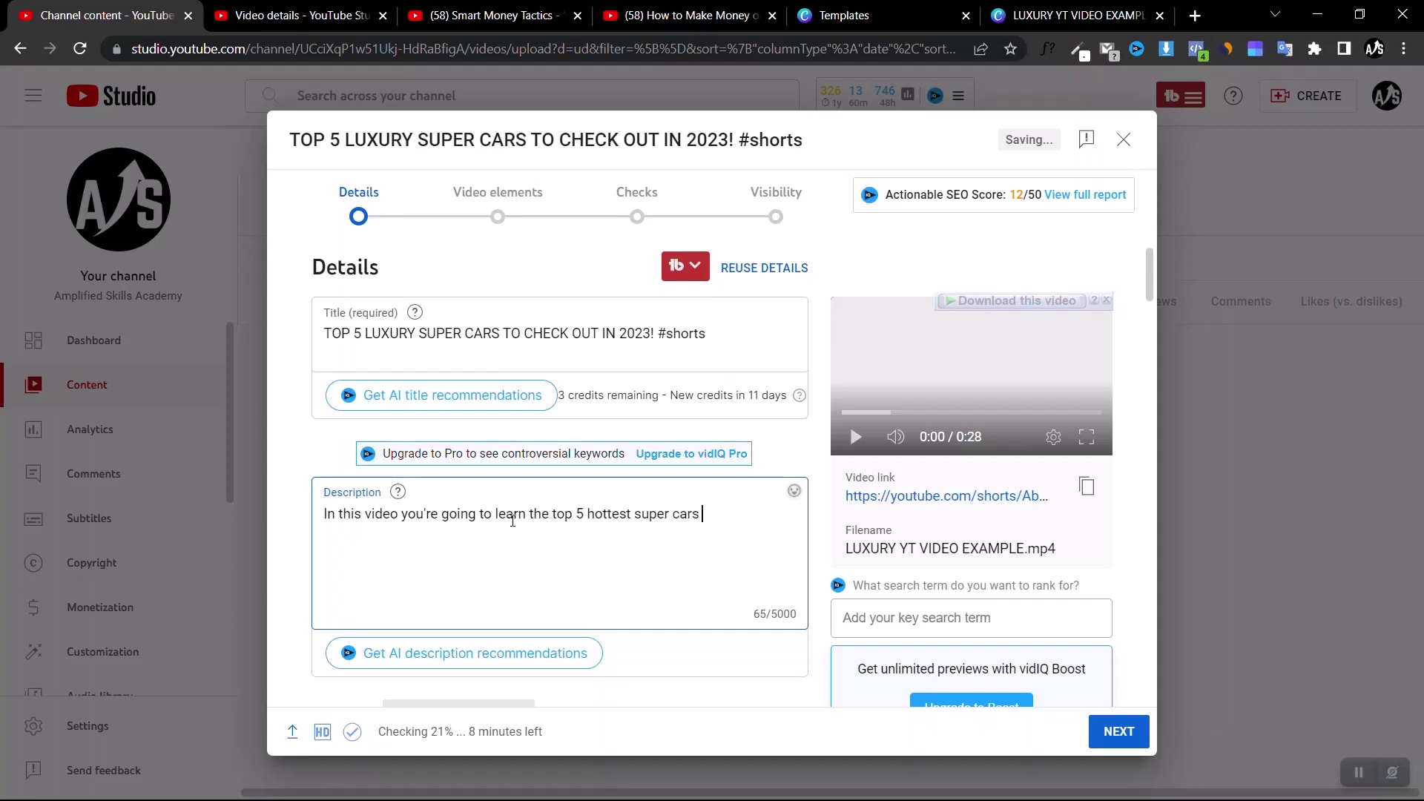
pyautogui.write('2')
pyautogui.press('BackSpace')
pyautogui.write('in 2023!')
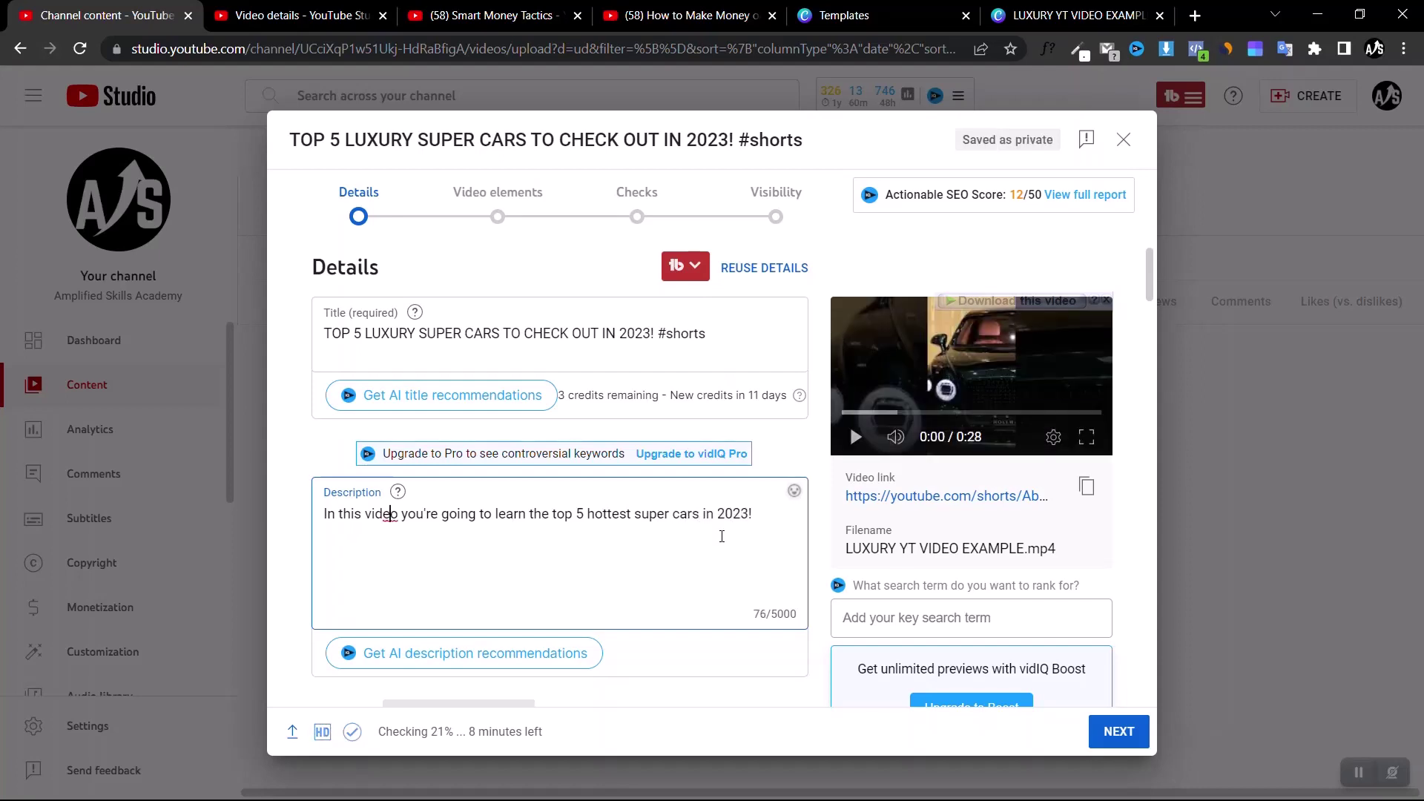
pyautogui.click(390, 514)
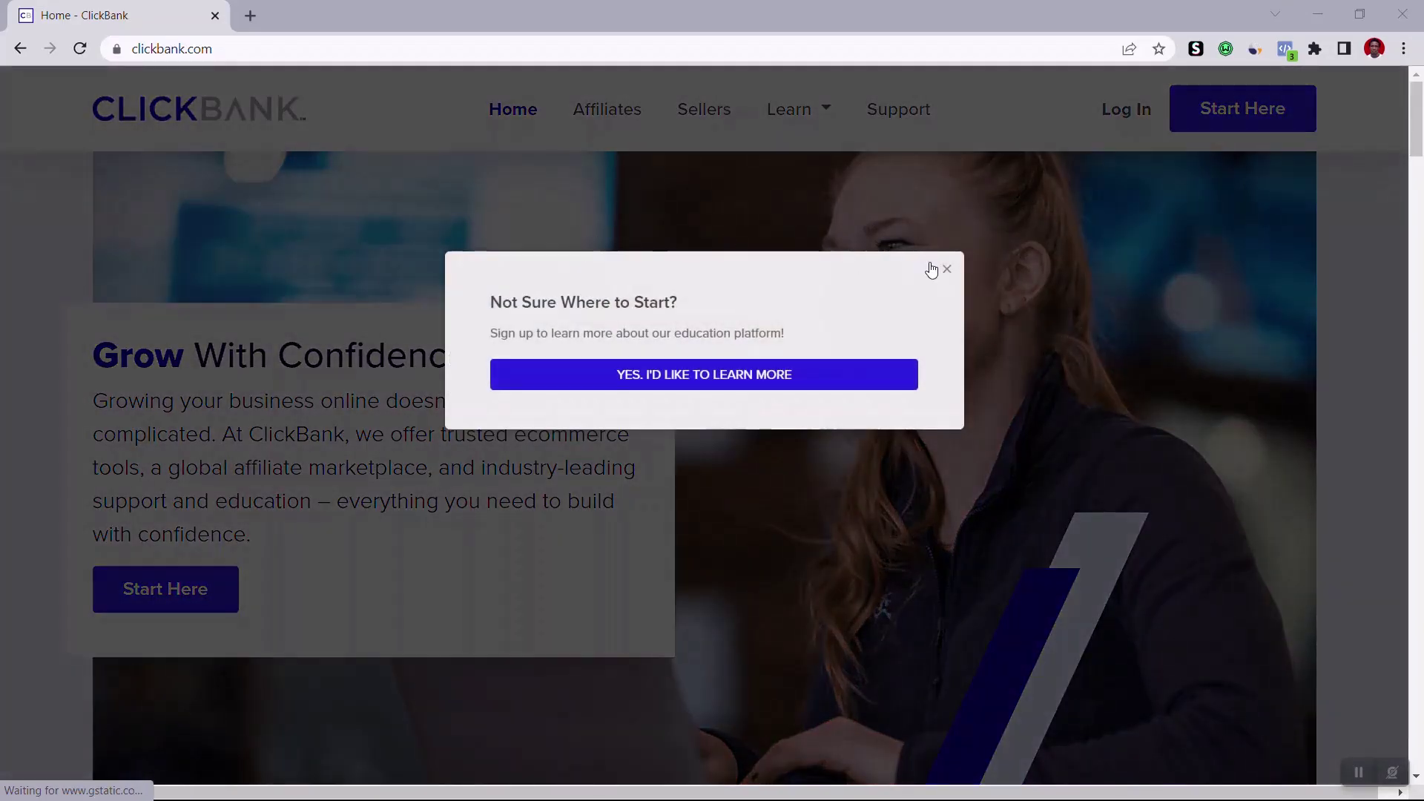
# Switch to ClickBank, dismiss the sign-up popup and browse the Self-Help offers in the affiliate marketplace
pyautogui.click(947, 270)
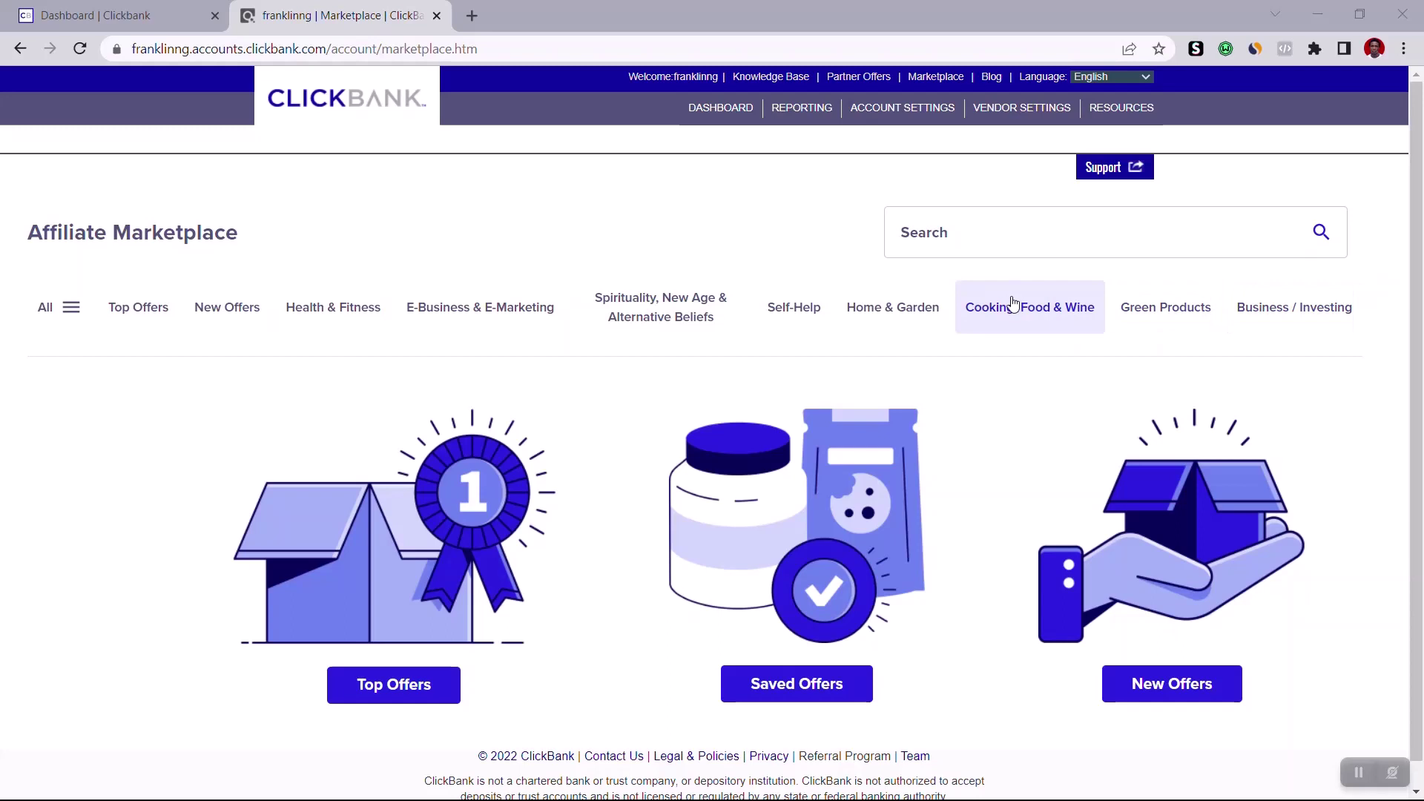
pyautogui.click(774, 307)
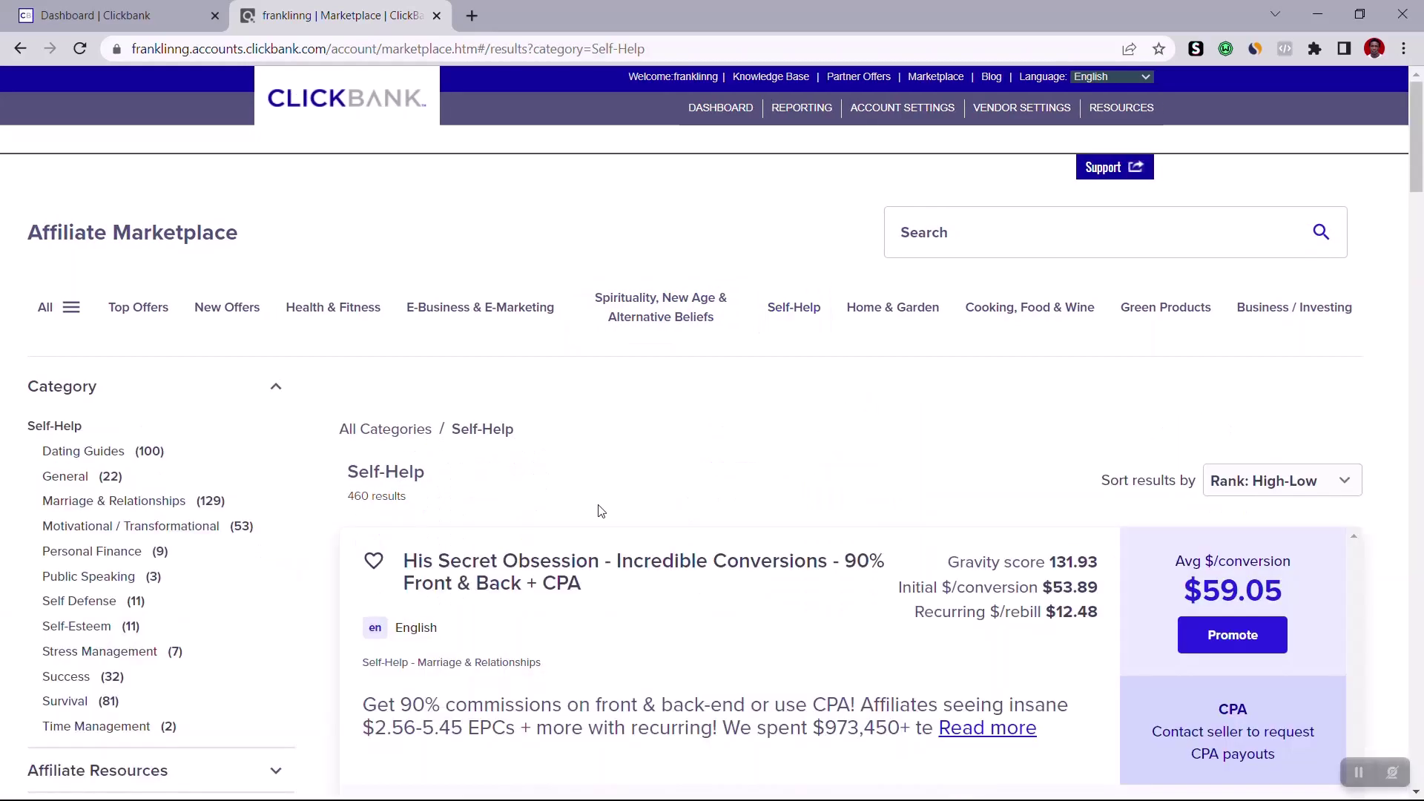
pyautogui.scroll(-5, 608, 475)
pyautogui.scroll(5, 636, 357)
# Show the Spirituality, New Age & Alternative Beliefs offers and examine the gravity score of the Wealth Manifestation offer
pyautogui.click(675, 319)
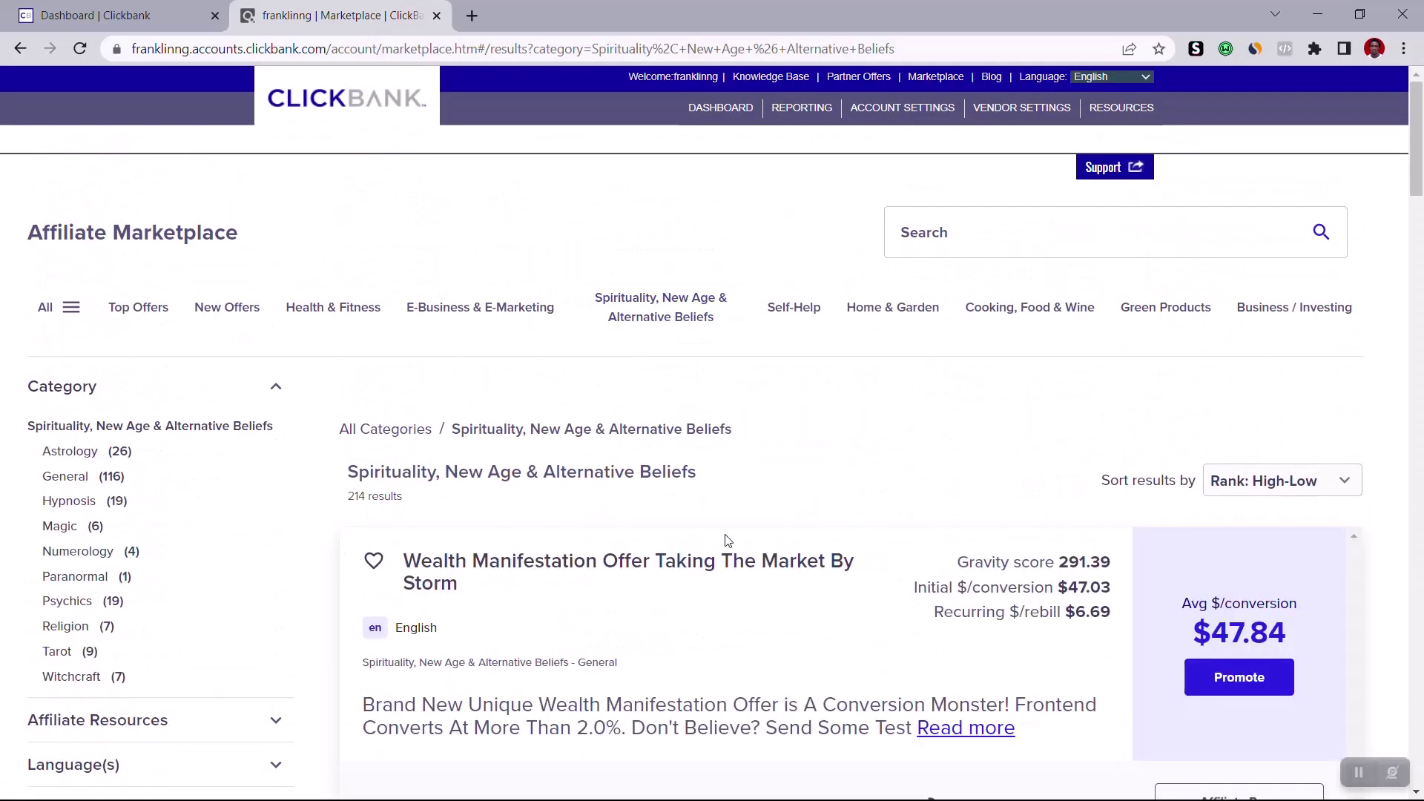
pyautogui.scroll(-4, 725, 534)
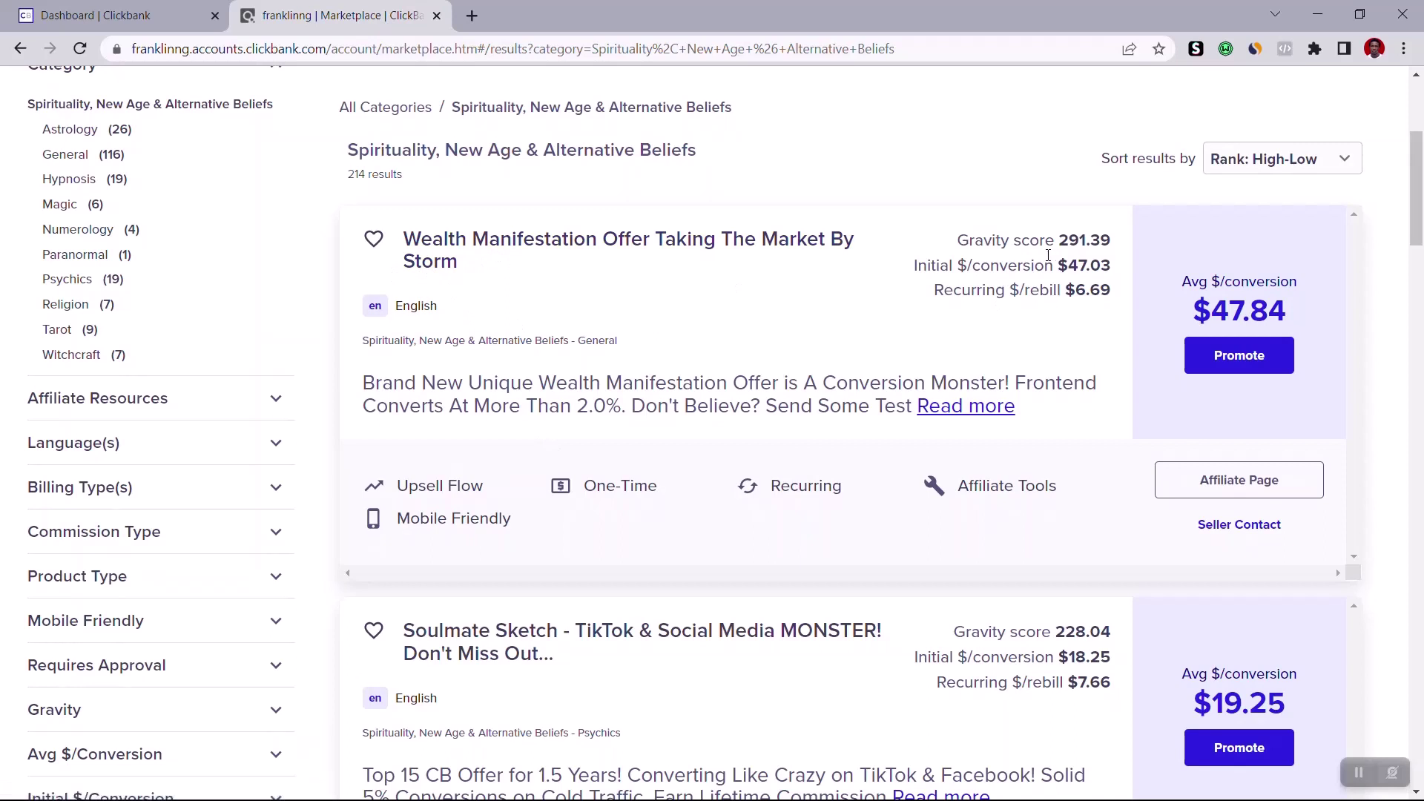
pyautogui.moveTo(1105, 245); pyautogui.dragTo(1061, 245)
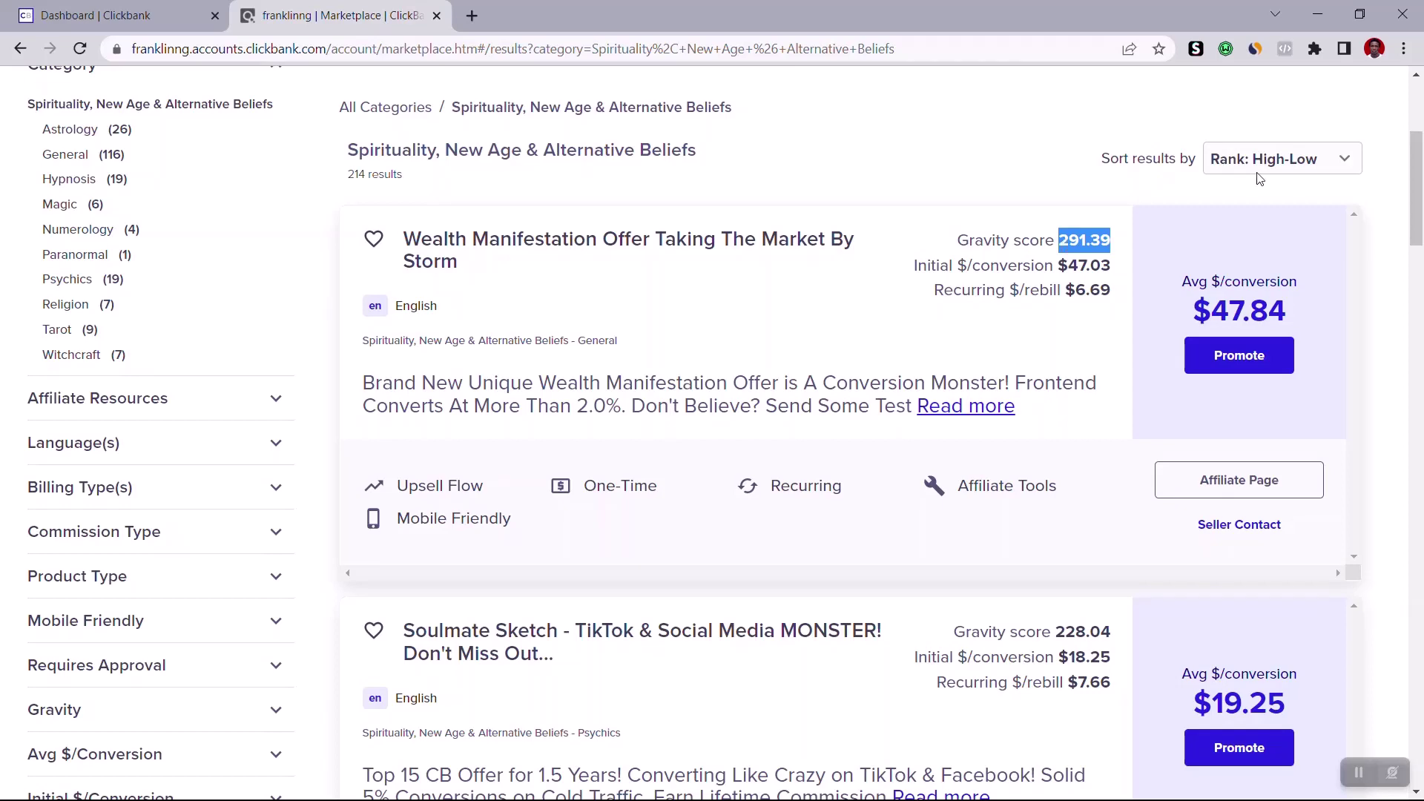
# Create a HopLink for the Wealth Manifestation offer without a tracking ID and copy the encrypted link
pyautogui.click(1239, 358)
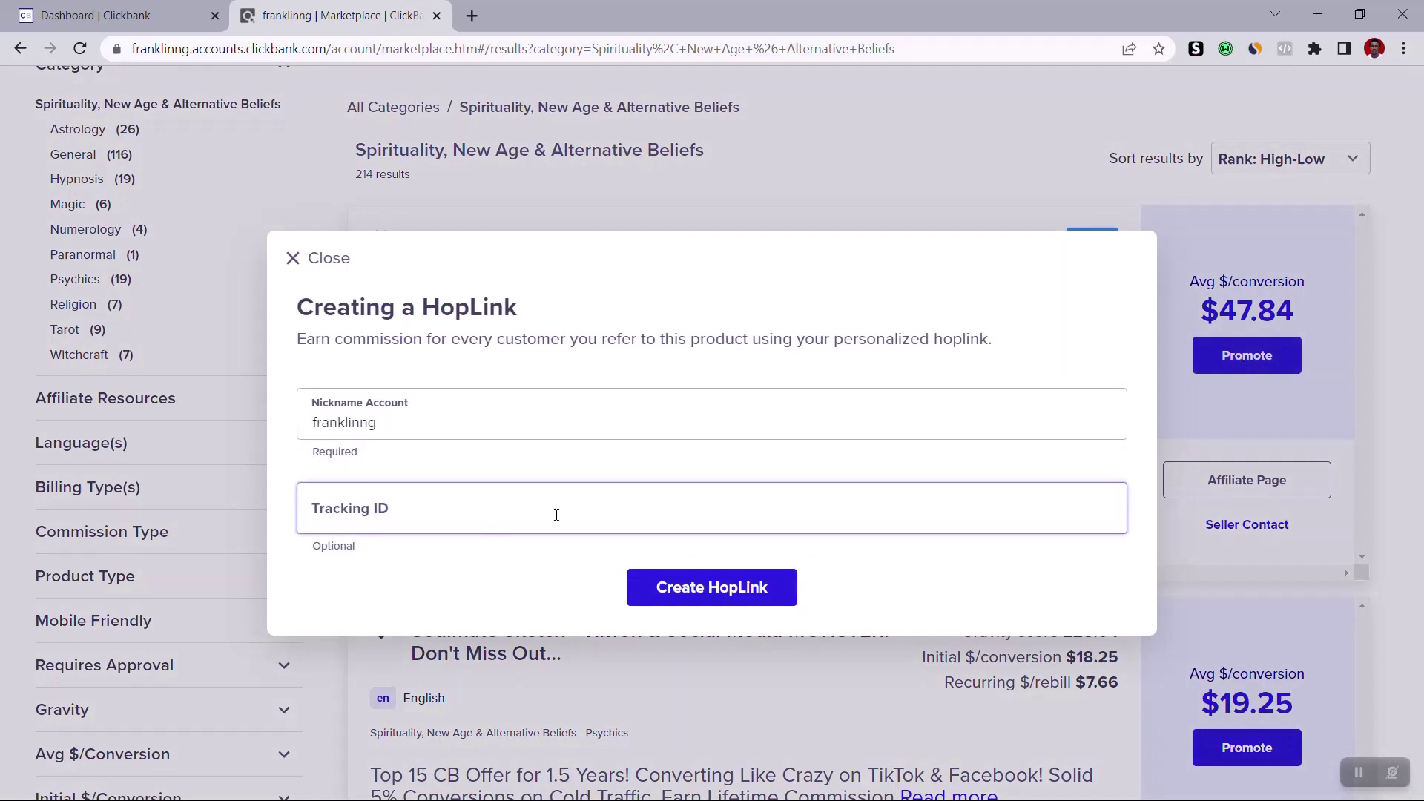
pyautogui.click(663, 599)
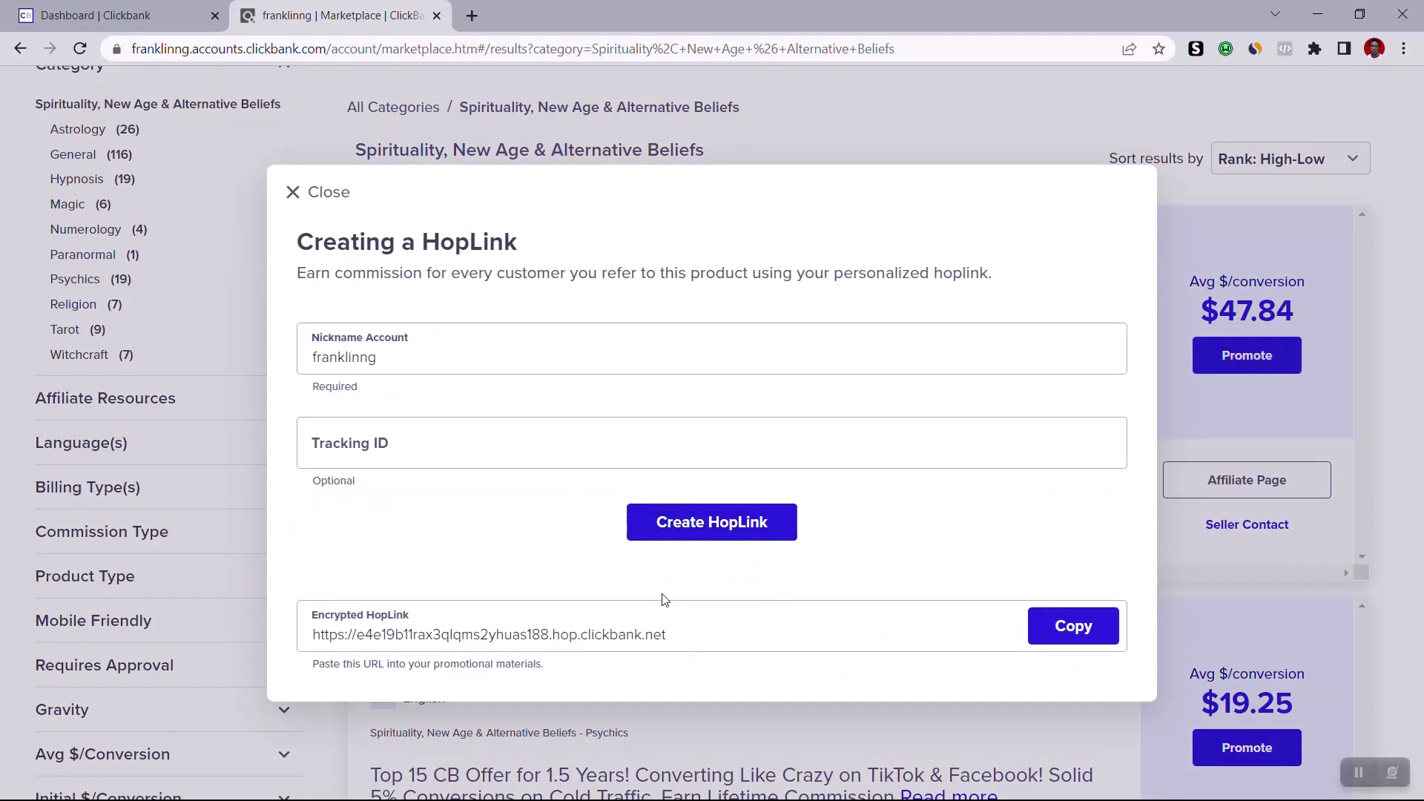
pyautogui.click(1073, 634)
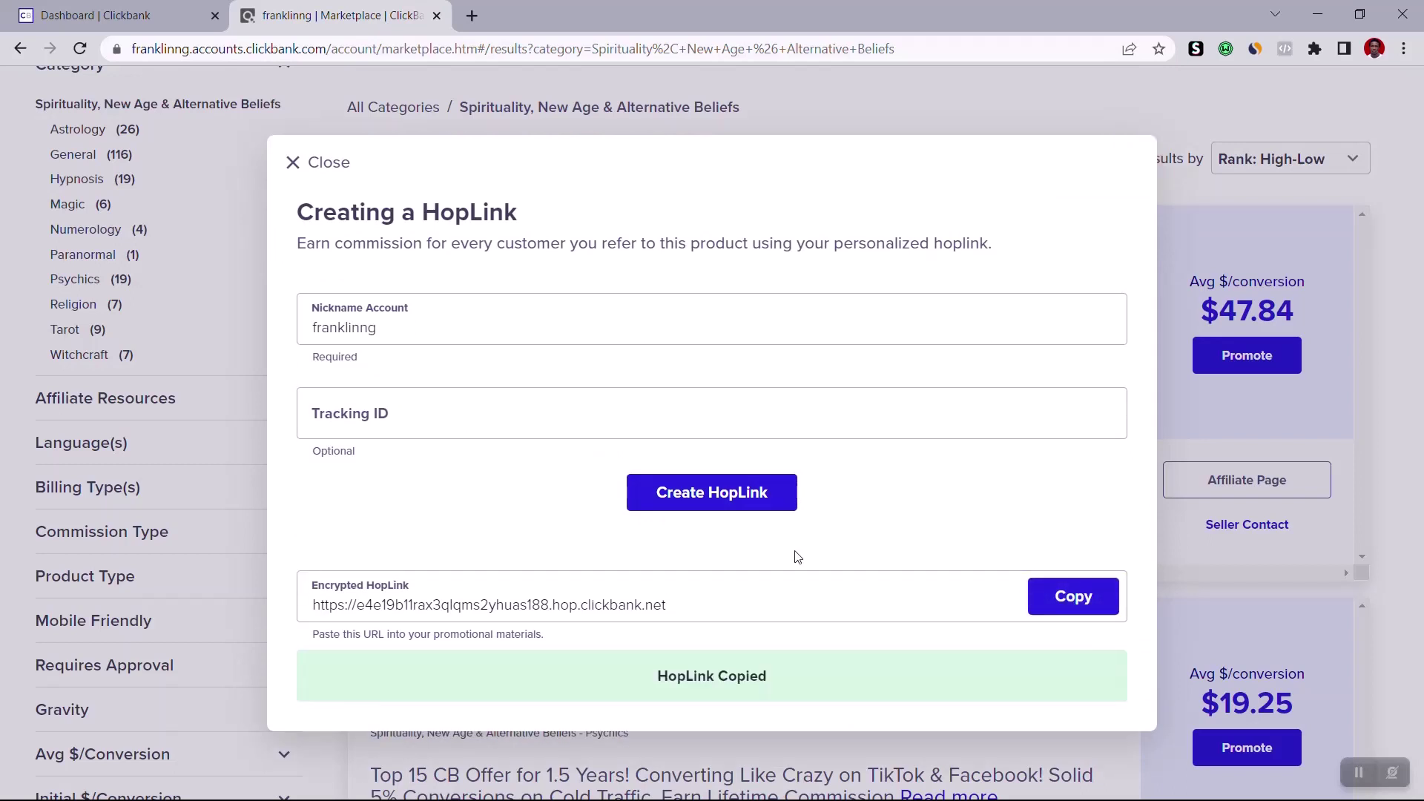
# Open bit.ly in a new browser tab and shorten the copied ClickBank HopLink
pyautogui.click(472, 16)
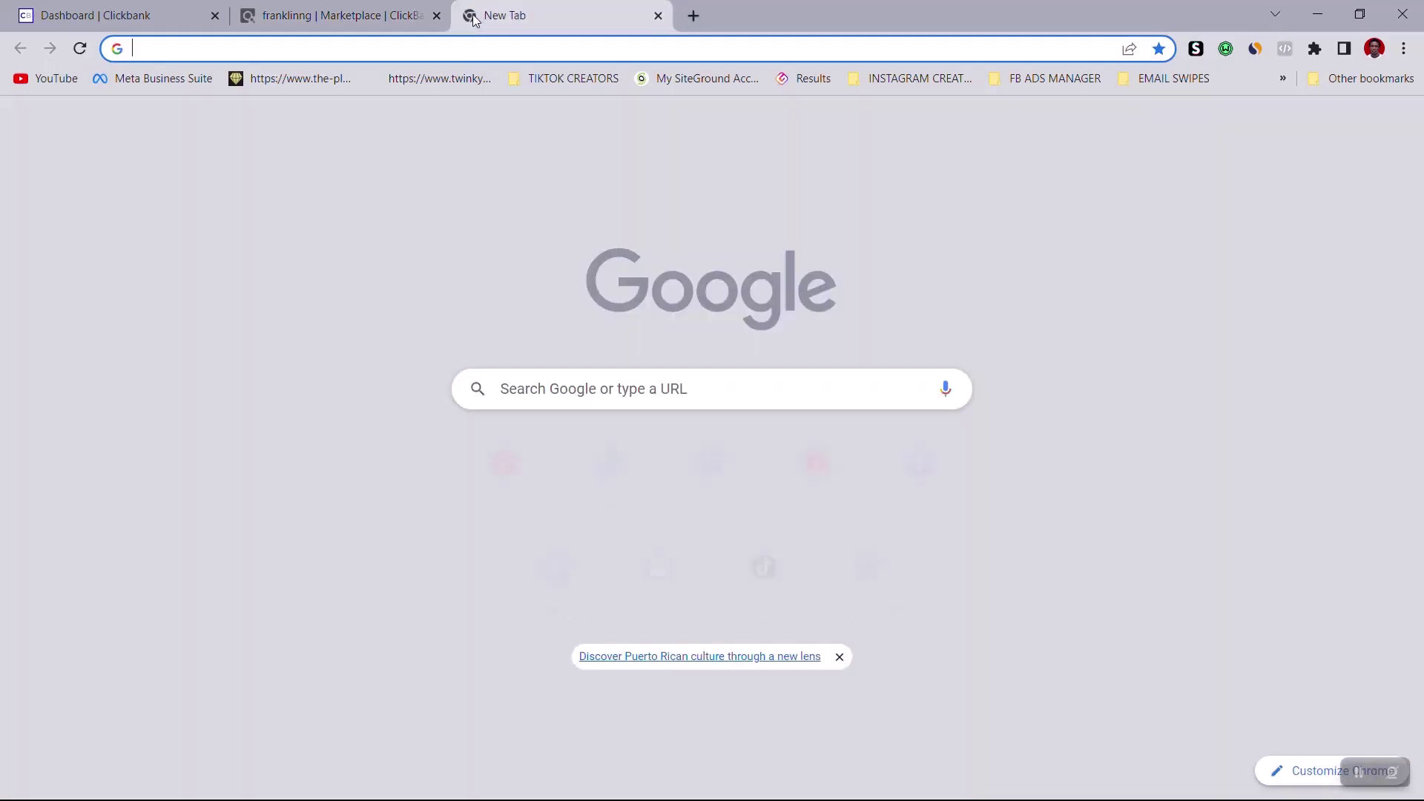
pyautogui.write('bit.ly')
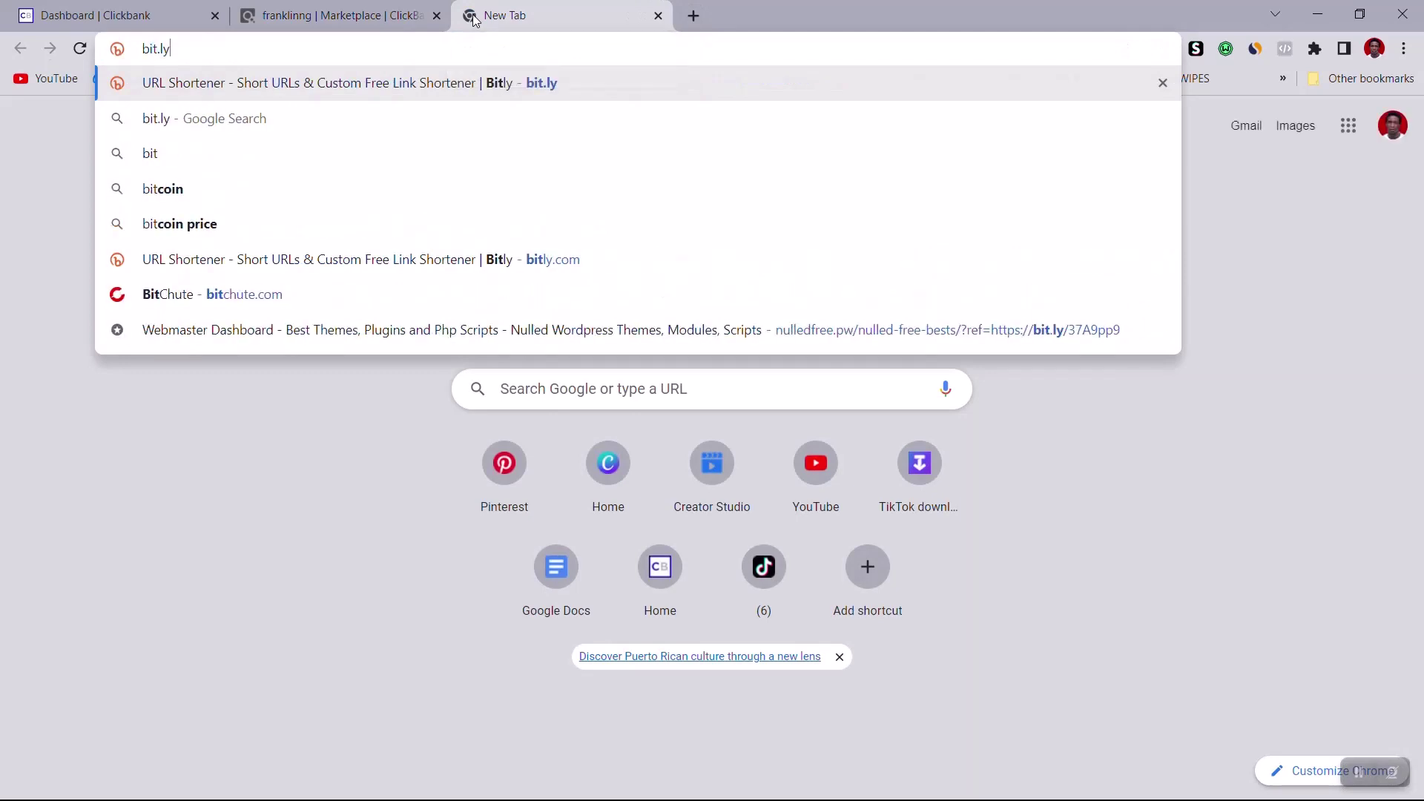
pyautogui.press('Return')
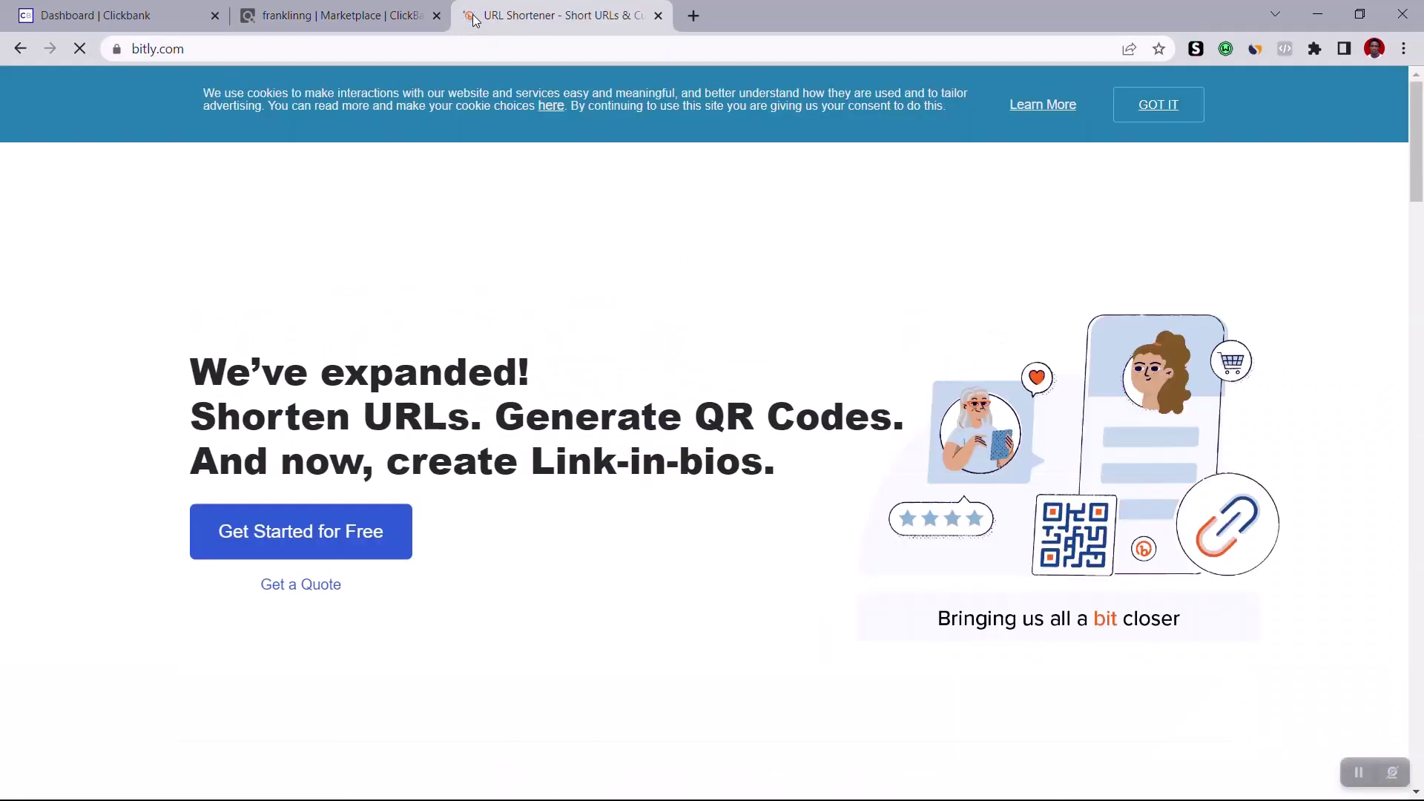
pyautogui.scroll(-5, 99, 422)
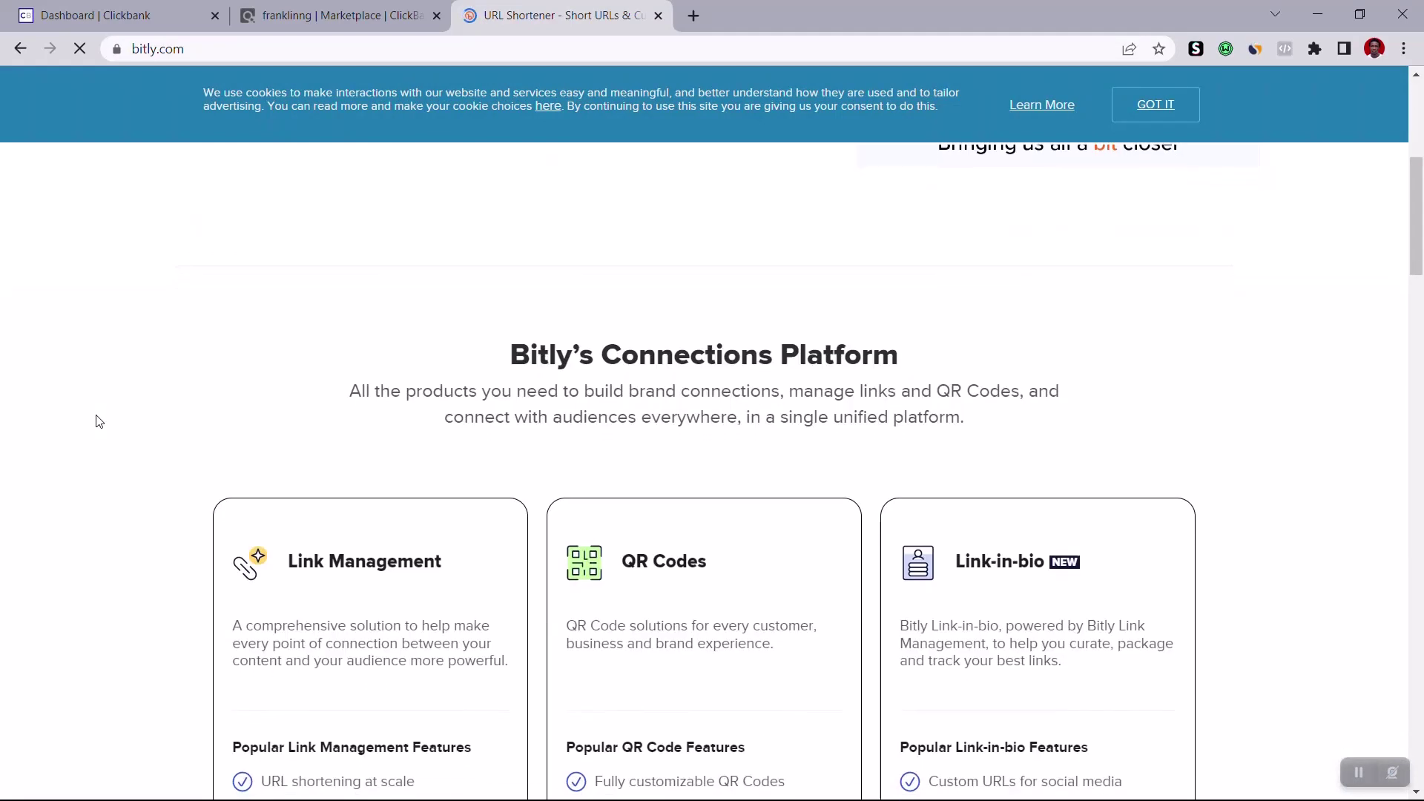
pyautogui.scroll(-7, 97, 417)
pyautogui.click(375, 503)
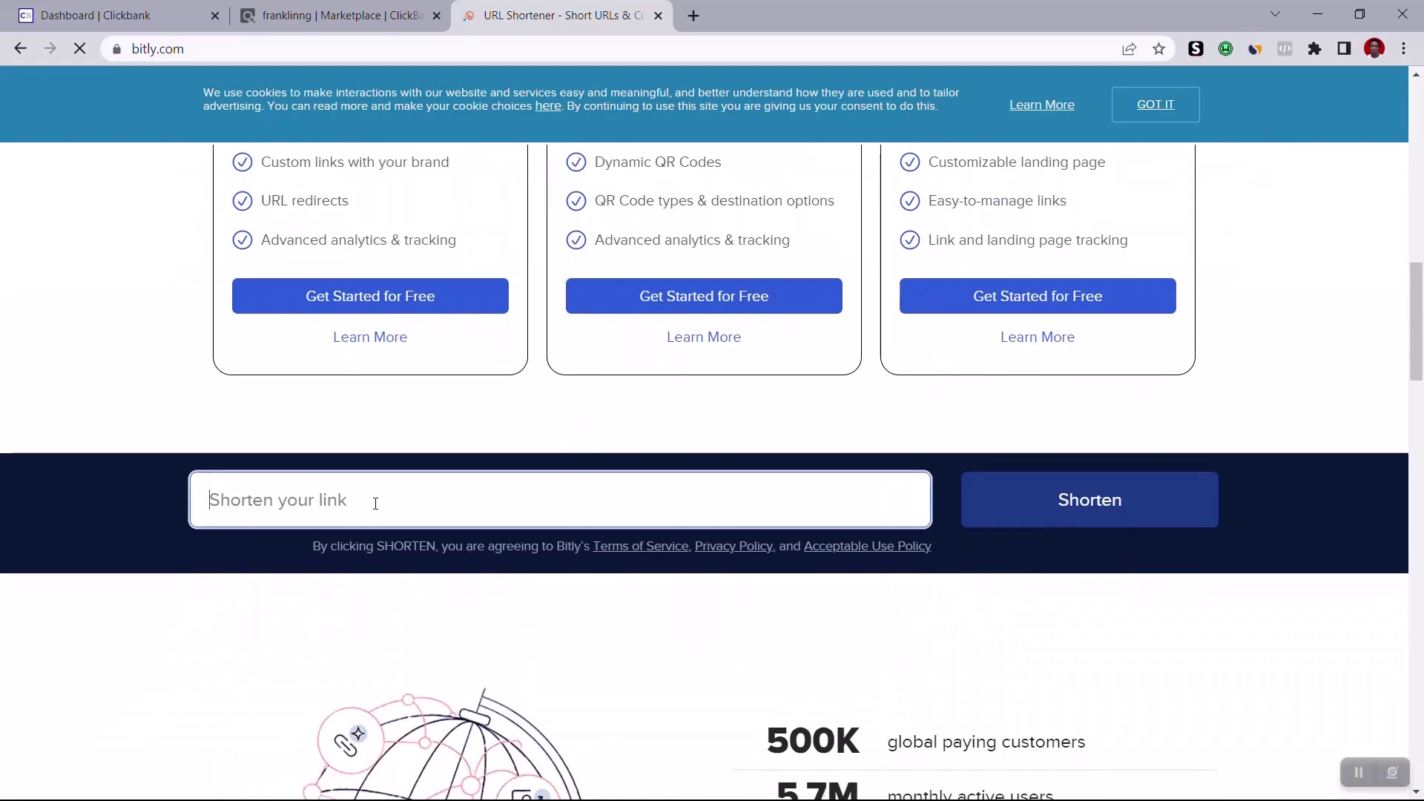
pyautogui.write('https://e4e19b11rax3qlqms2yhuas188.hop.clickbank.net')
pyautogui.click(1055, 506)
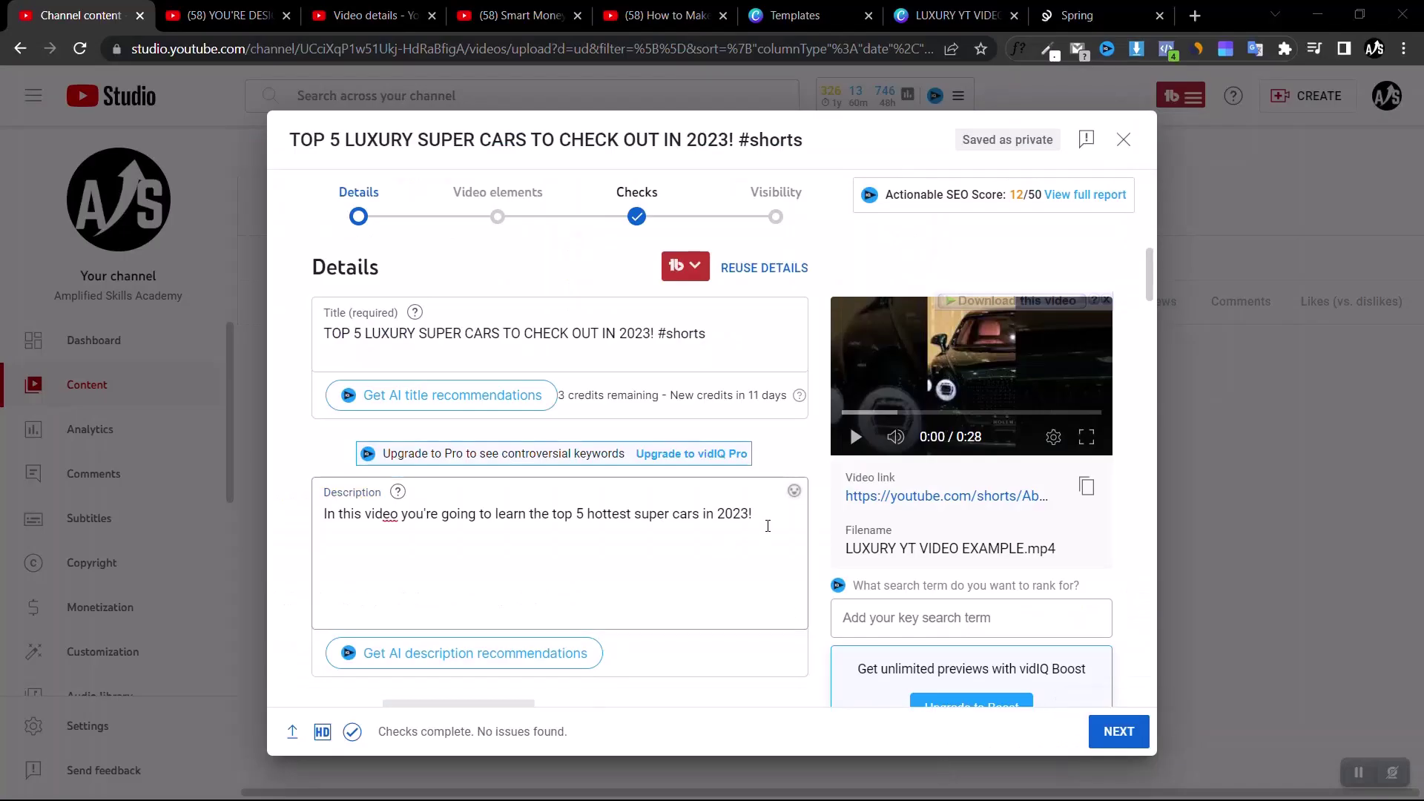
pyautogui.click(767, 526)
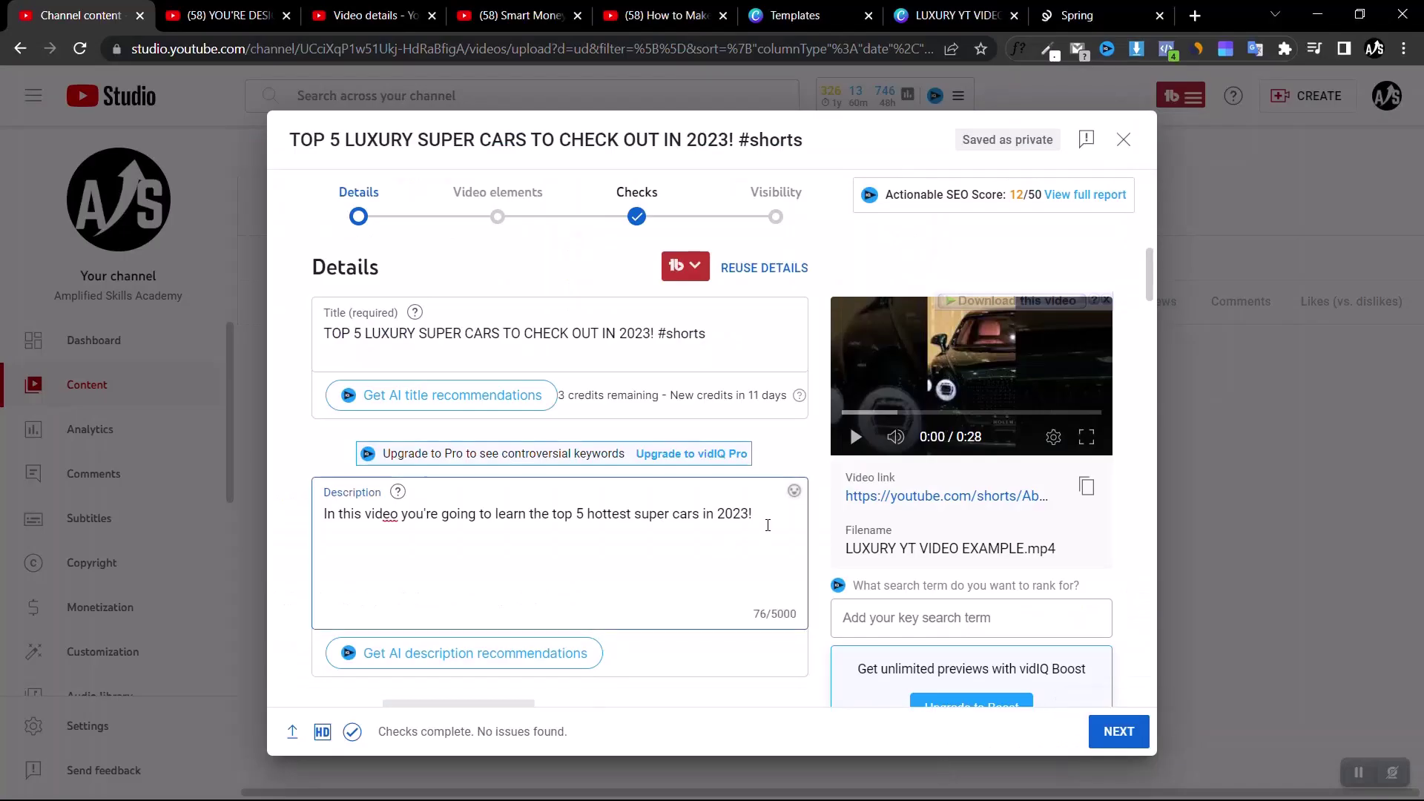
pyautogui.press('Return')
pyautogui.press('Return')
pyautogui.press('Return')
pyautogui.press('BackSpace')
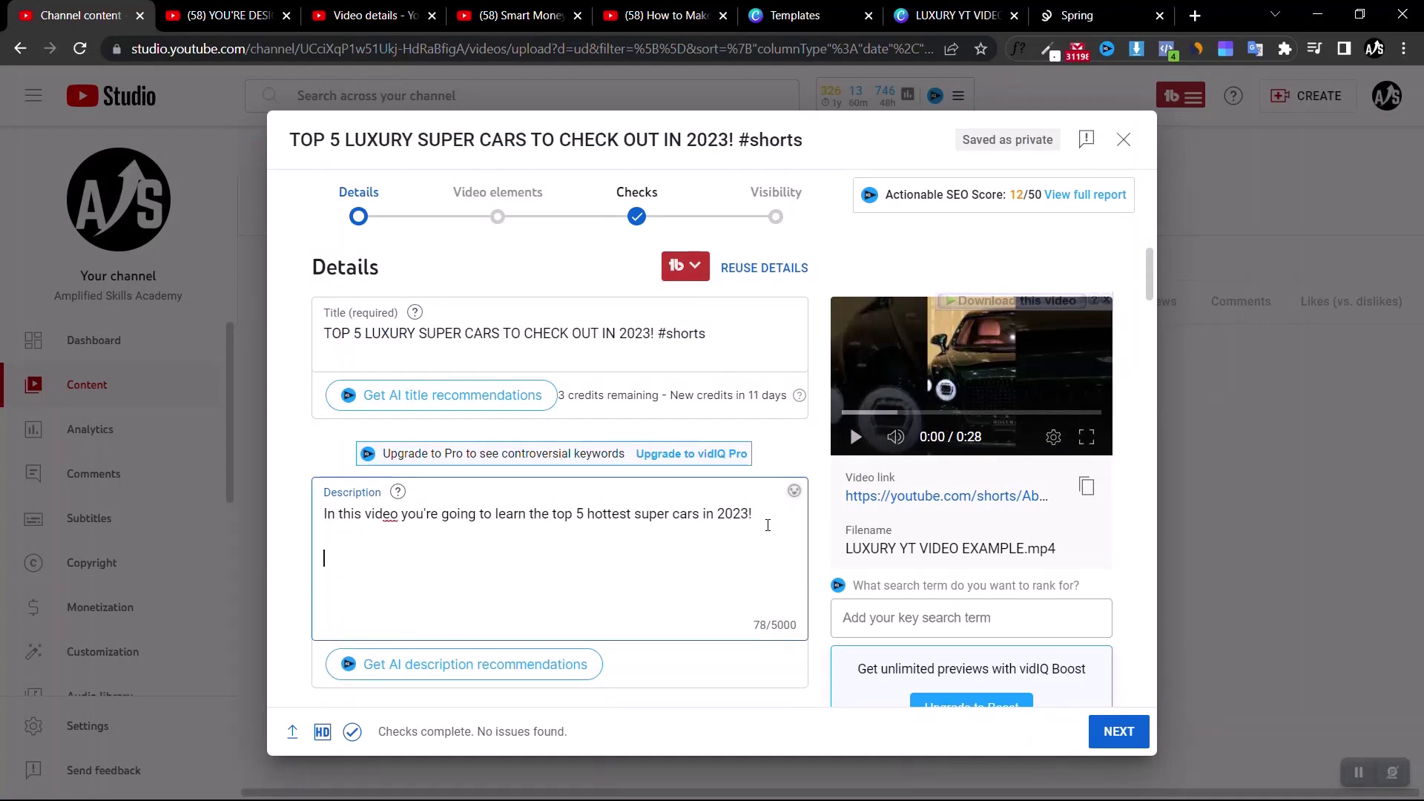
pyautogui.write('>>>')
pyautogui.write('https://bit.ly/3We1jwi')
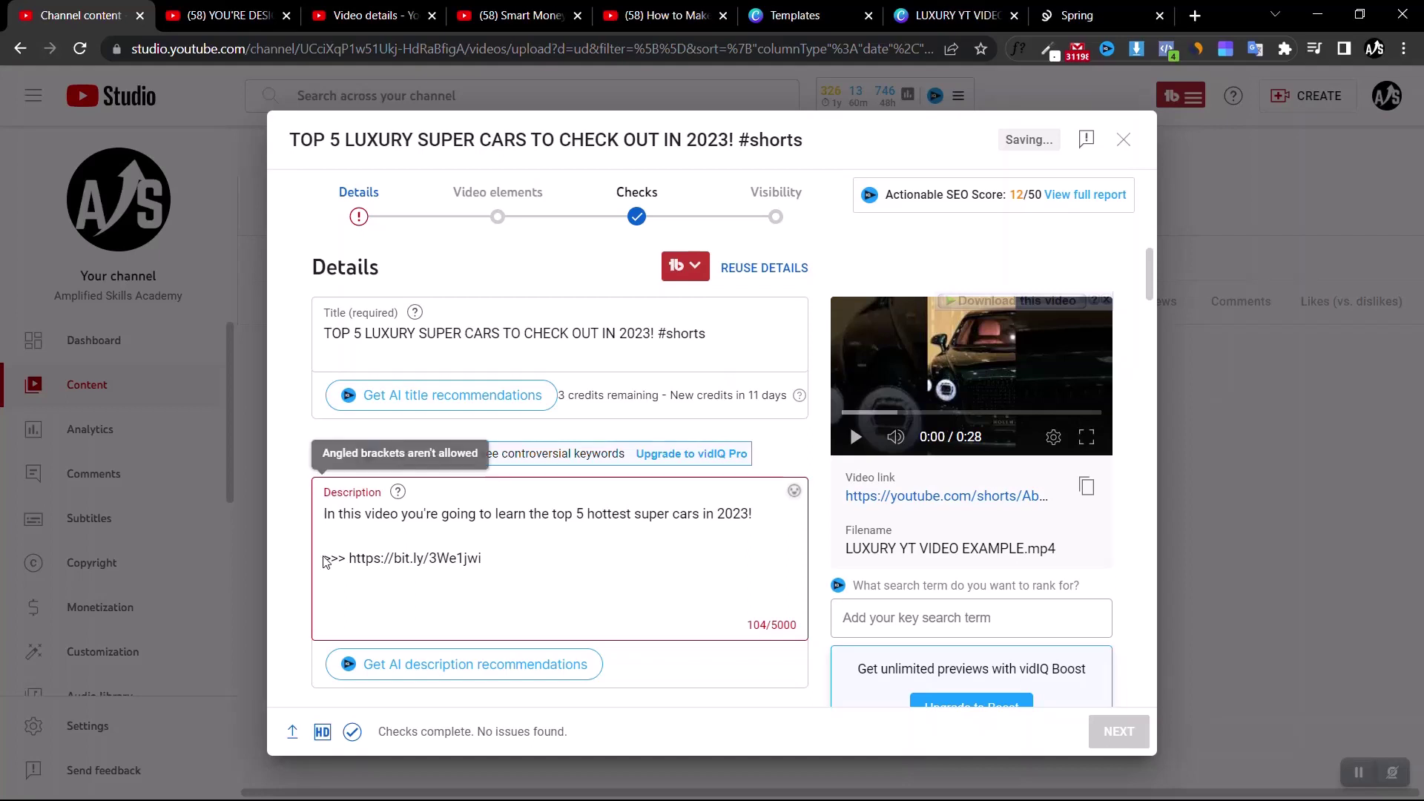
pyautogui.hotkey('ctrl', 'v')
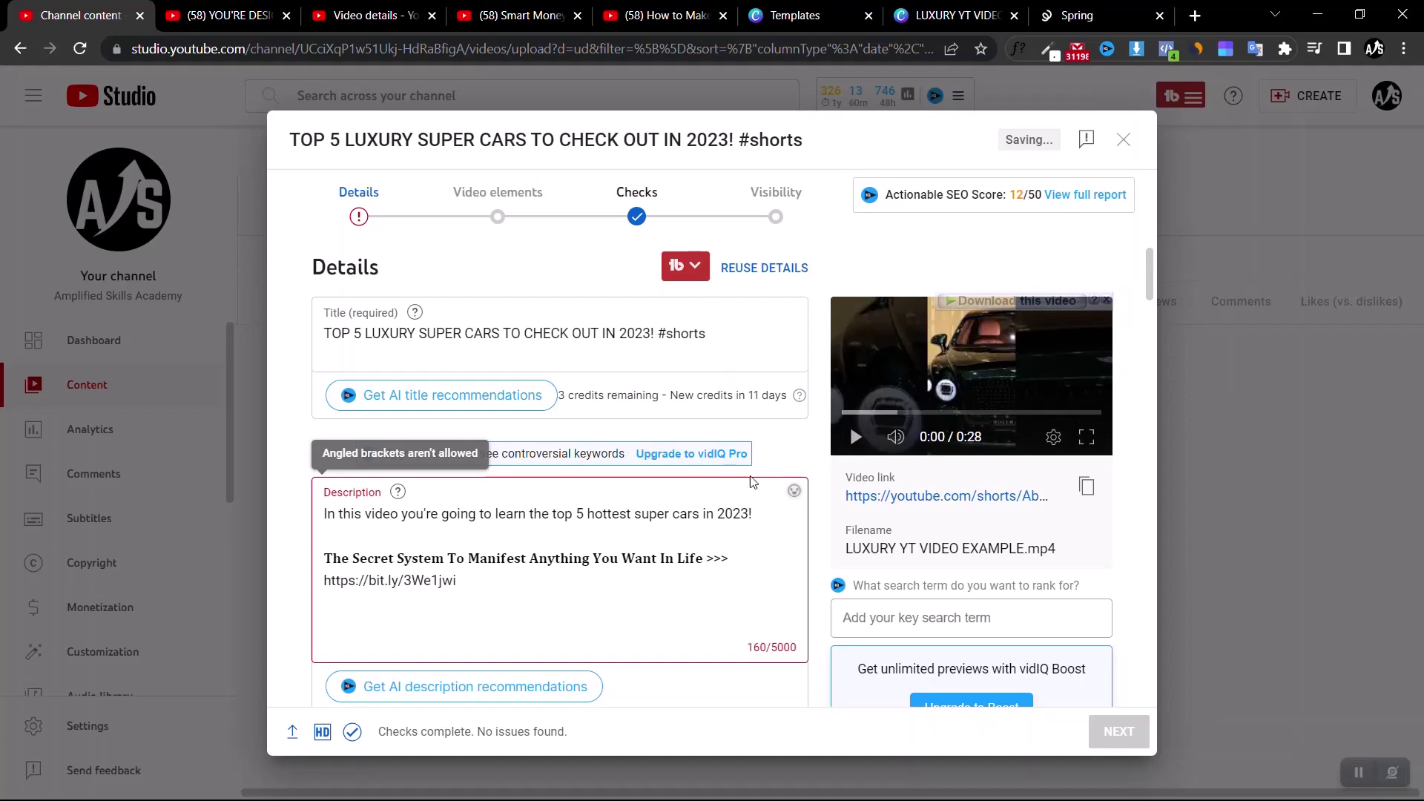
# Add the hashtags #luxurylifestyle, #luxury and #billionaire below the affiliate link in the description, leaving a blank line between
pyautogui.click(506, 574)
pyautogui.press('Return')
pyautogui.press('Return')
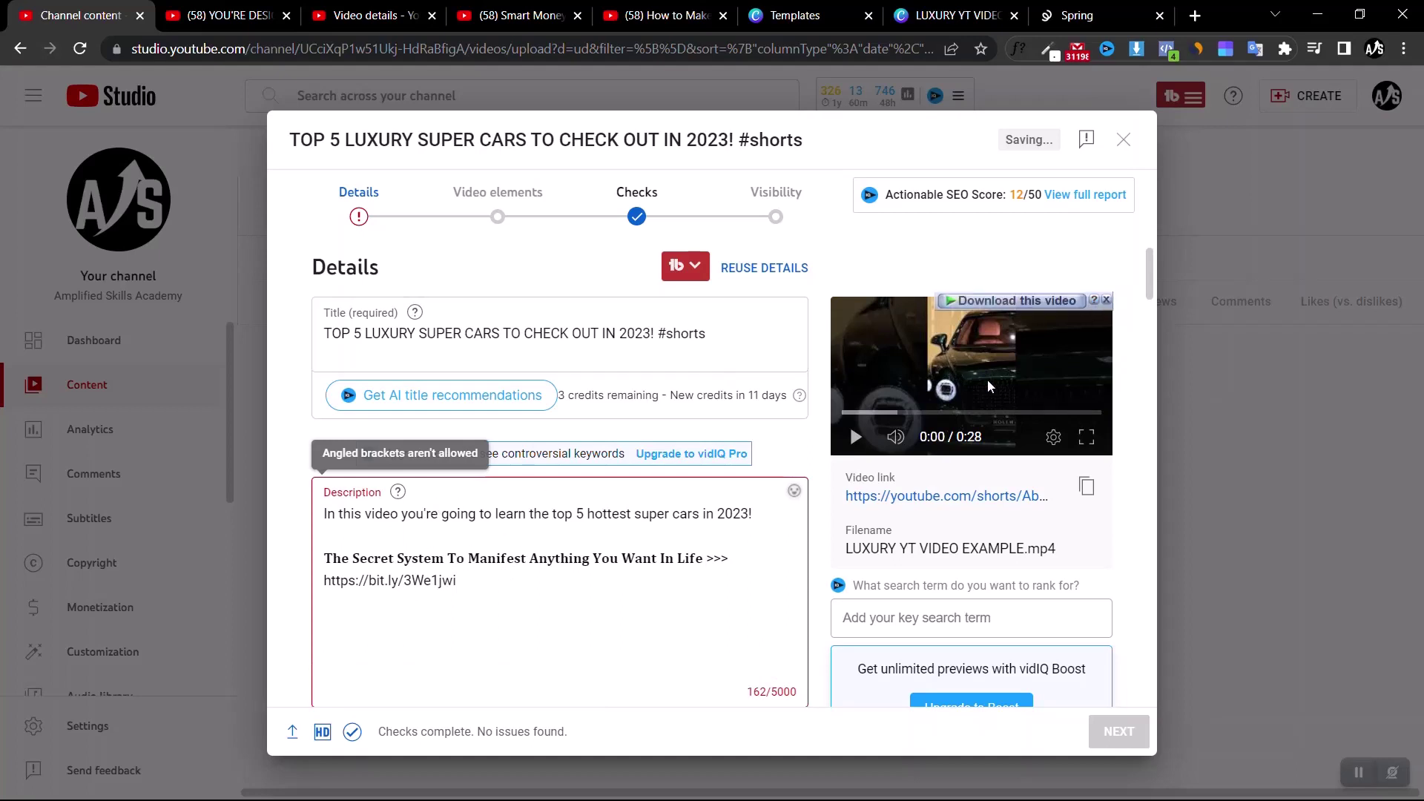
pyautogui.write('#luc')
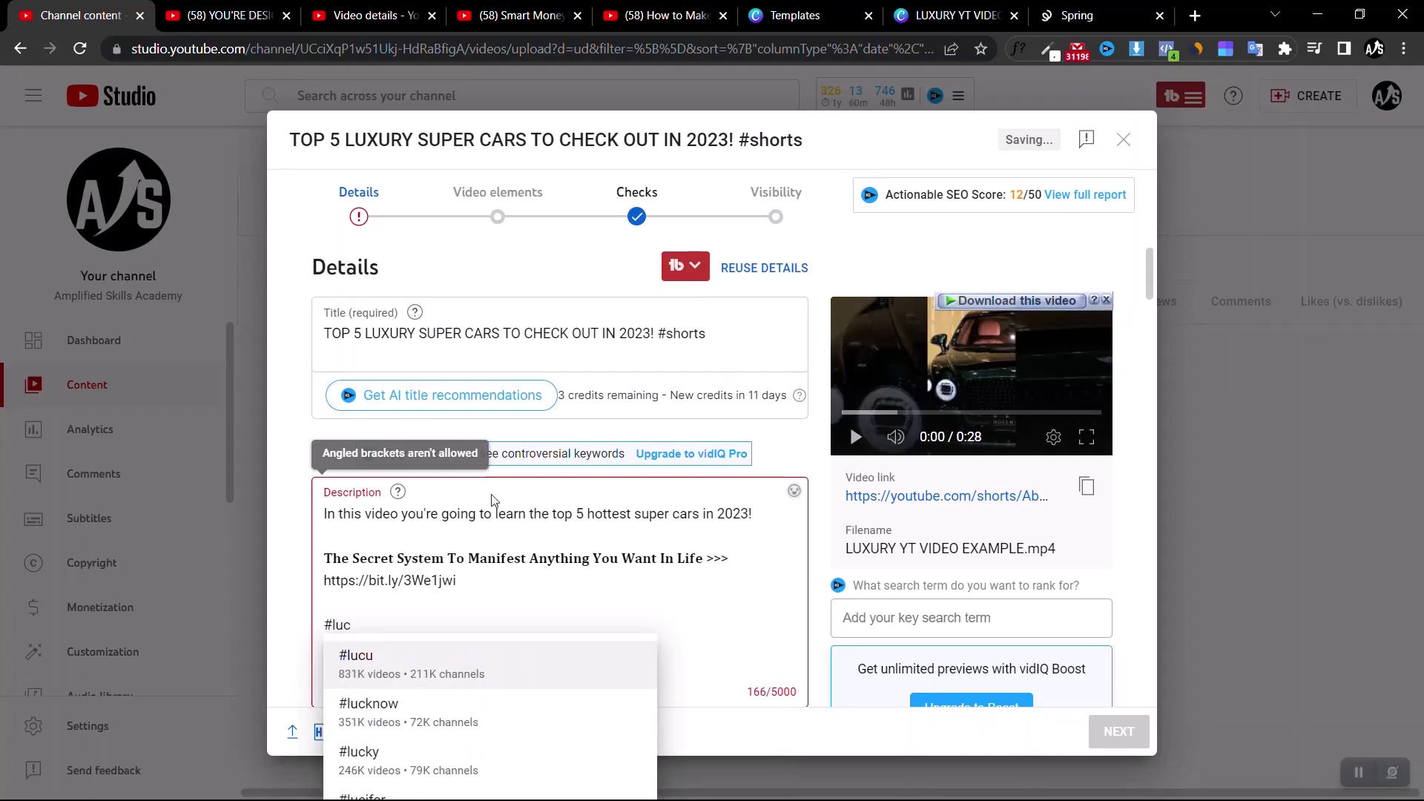
pyautogui.press('BackSpace')
pyautogui.write('x')
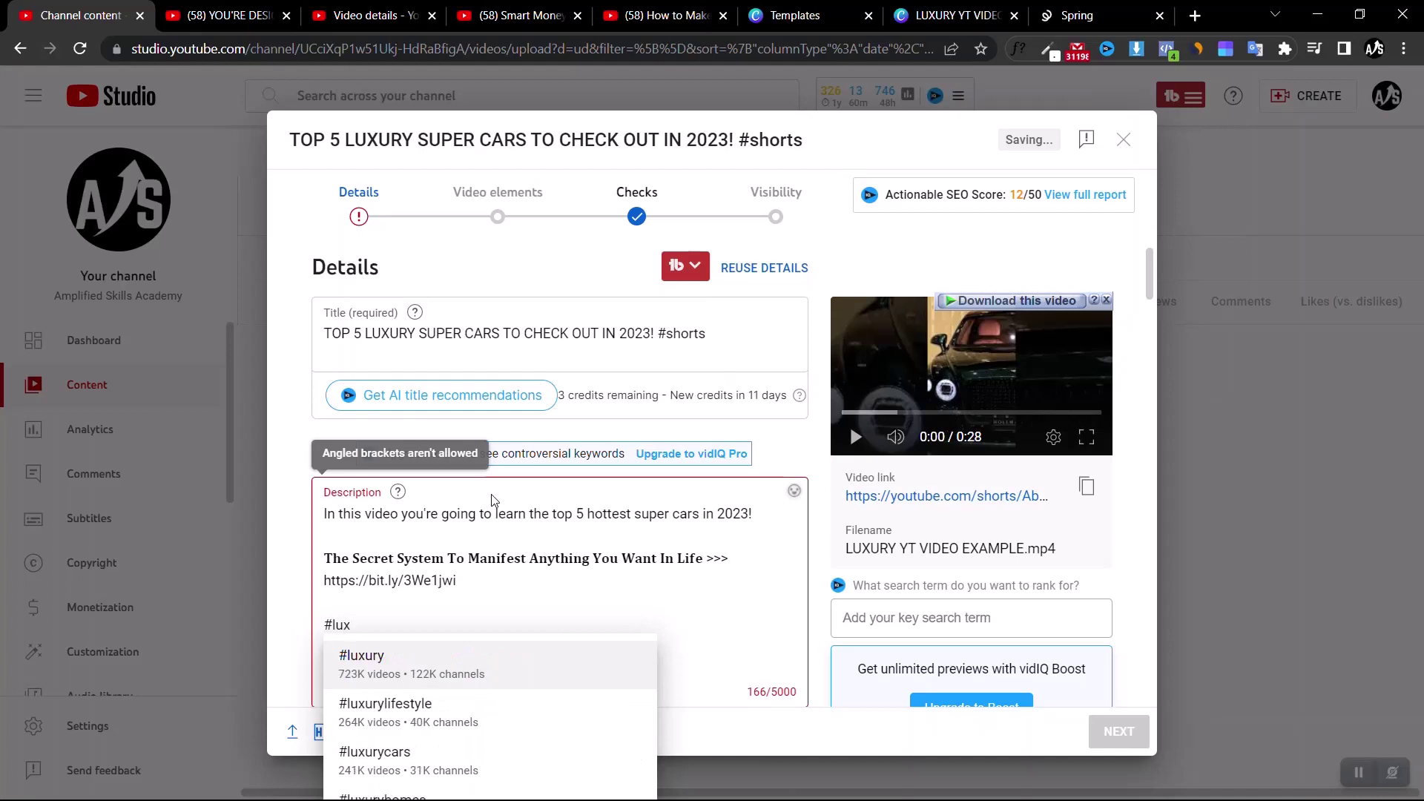
pyautogui.click(453, 708)
pyautogui.write('#')
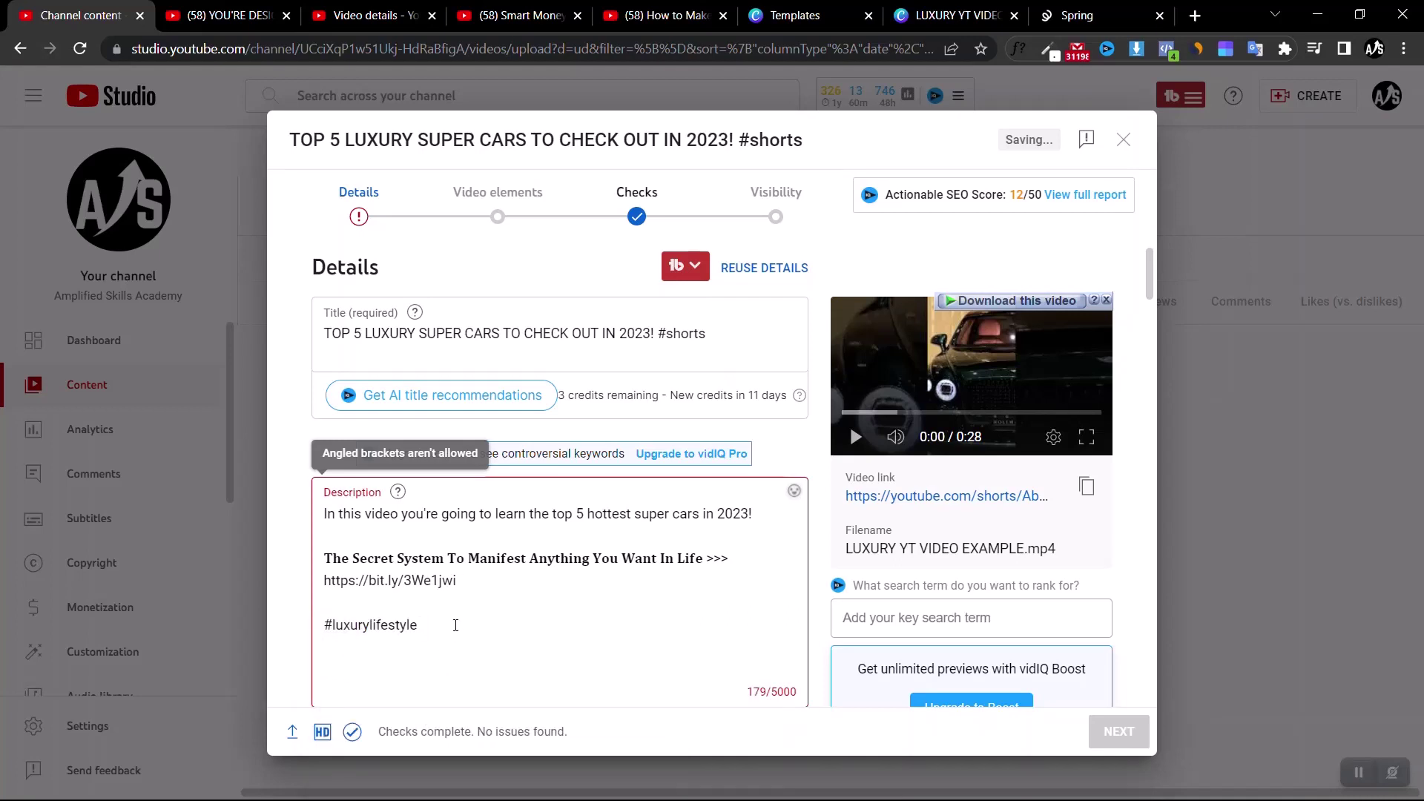
pyautogui.write('luxu')
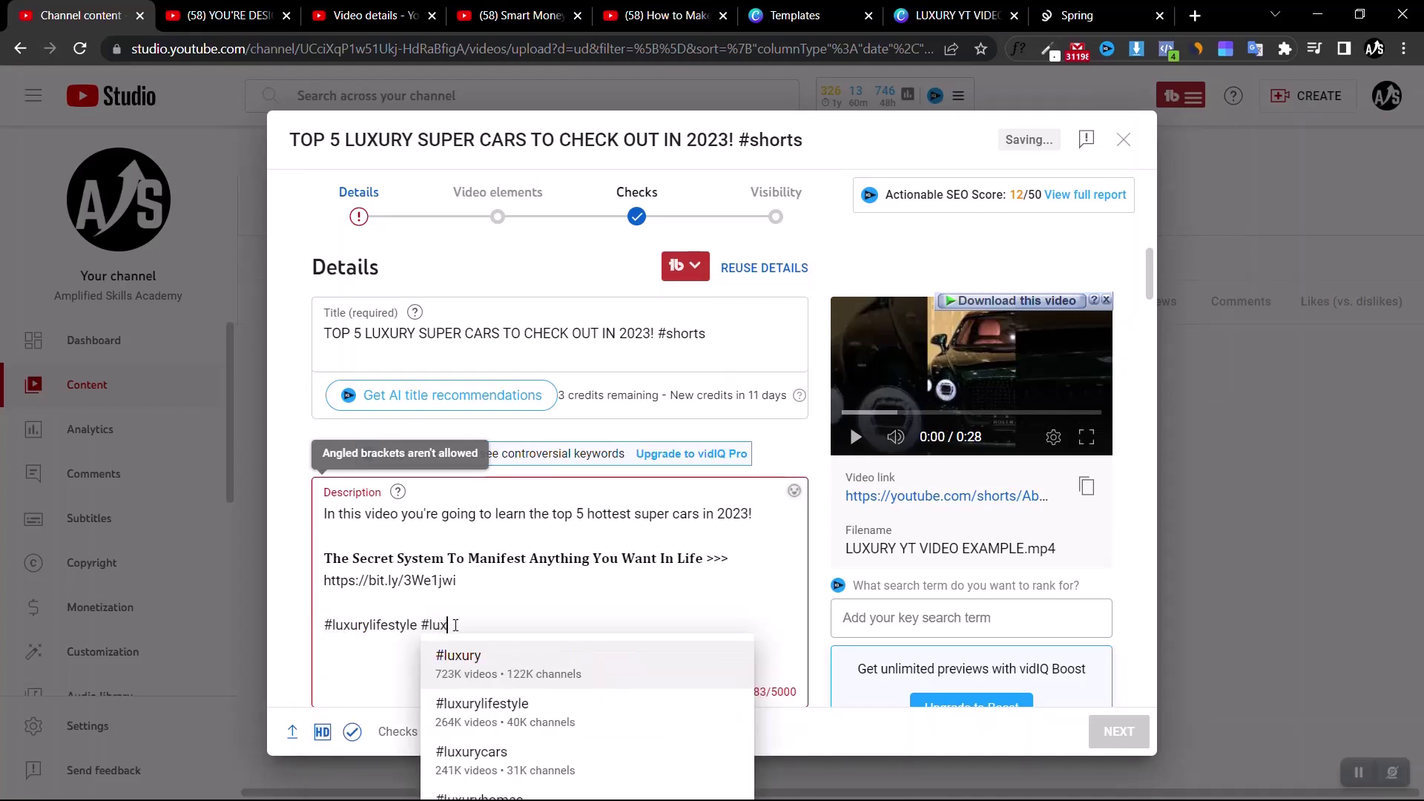
pyautogui.click(558, 657)
pyautogui.write('#bill')
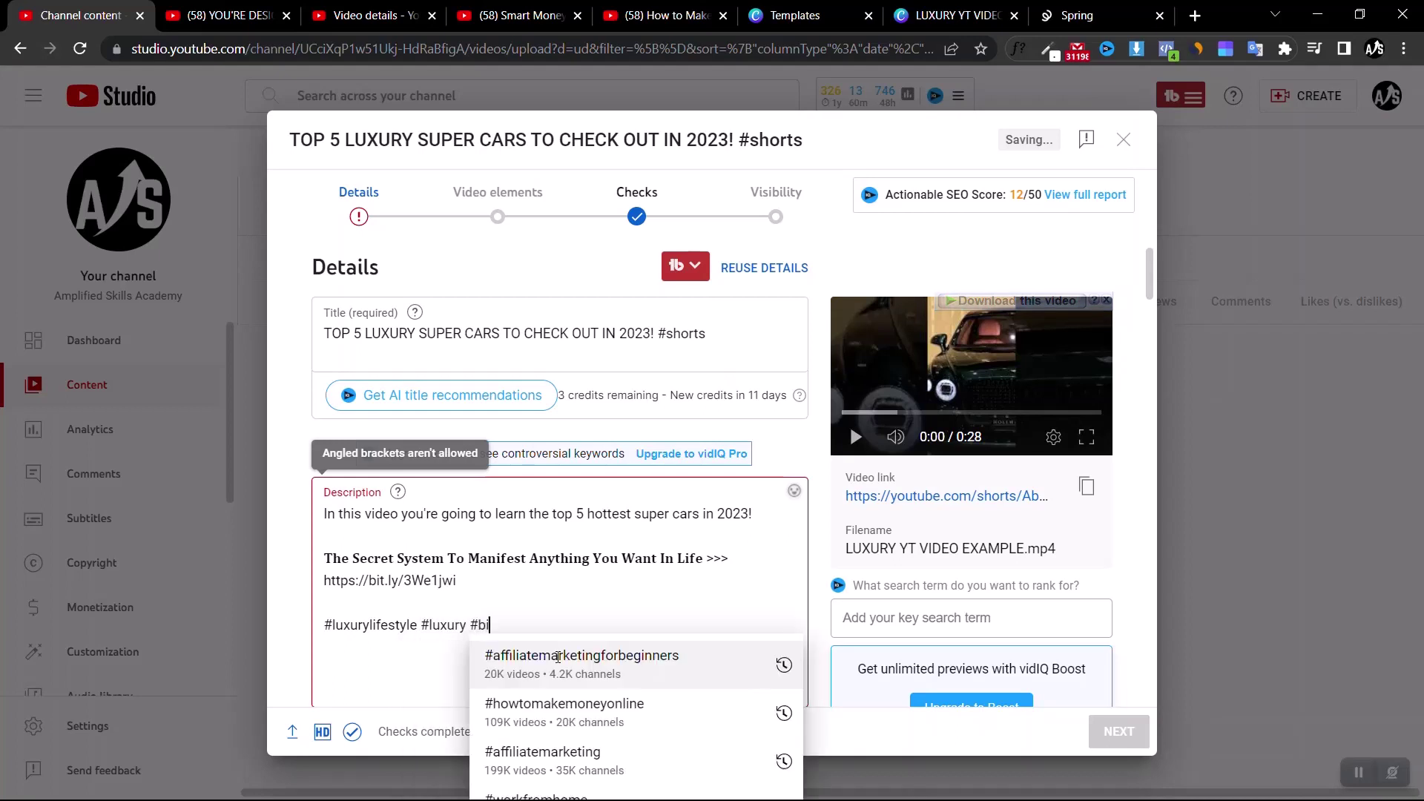
pyautogui.click(553, 657)
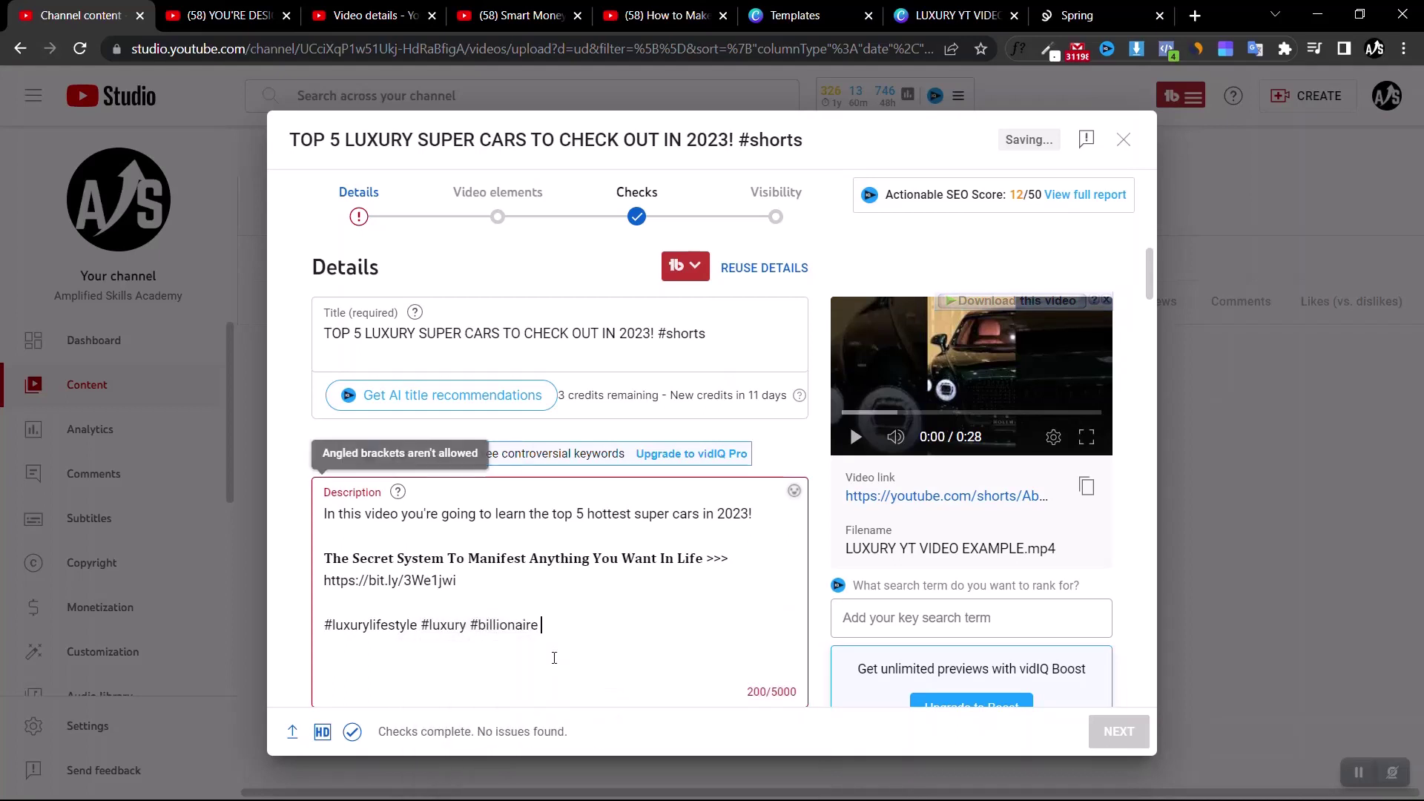
# Append the hashtags #elonmusk, #bentley and #rollsroyce to the description's hashtag line
pyautogui.write('#')
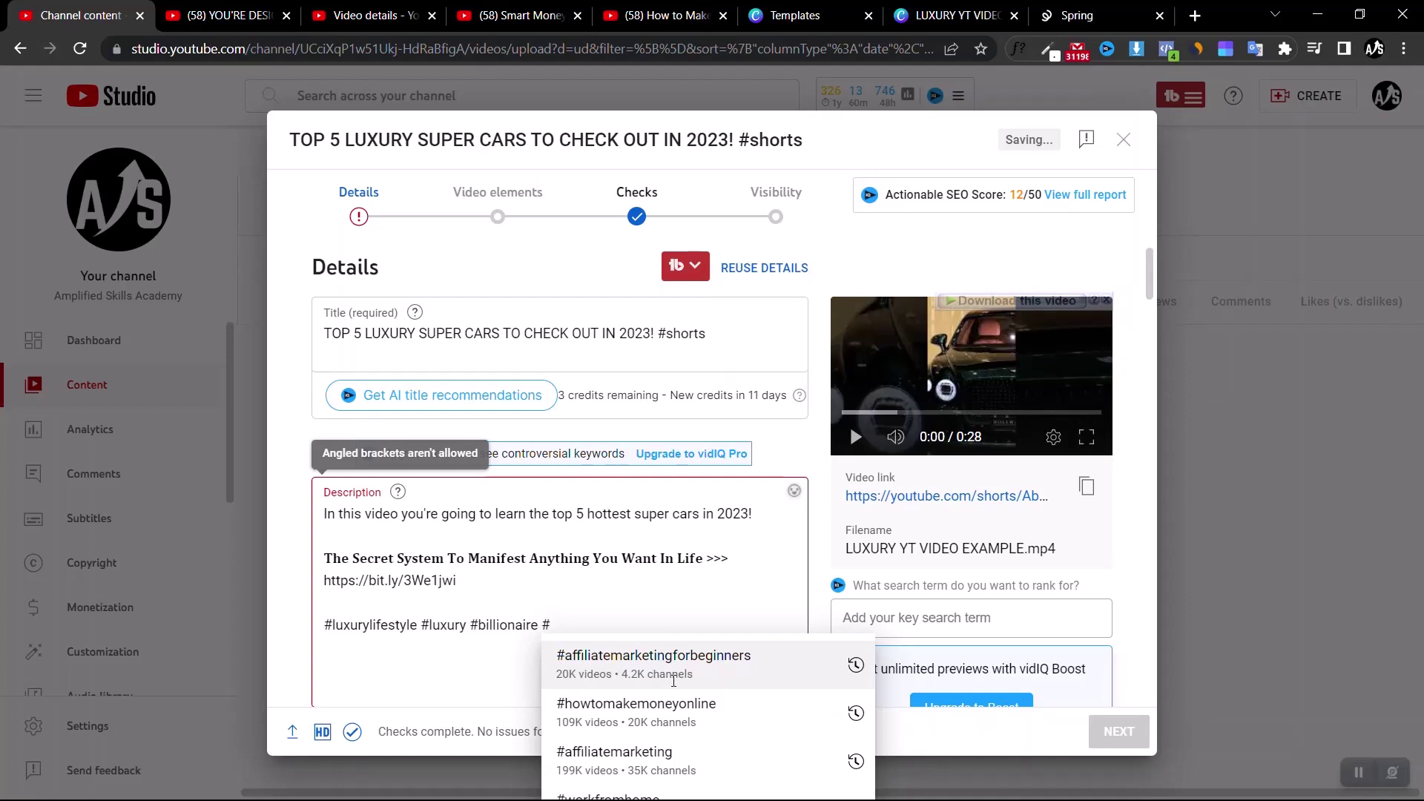
pyautogui.write('elon')
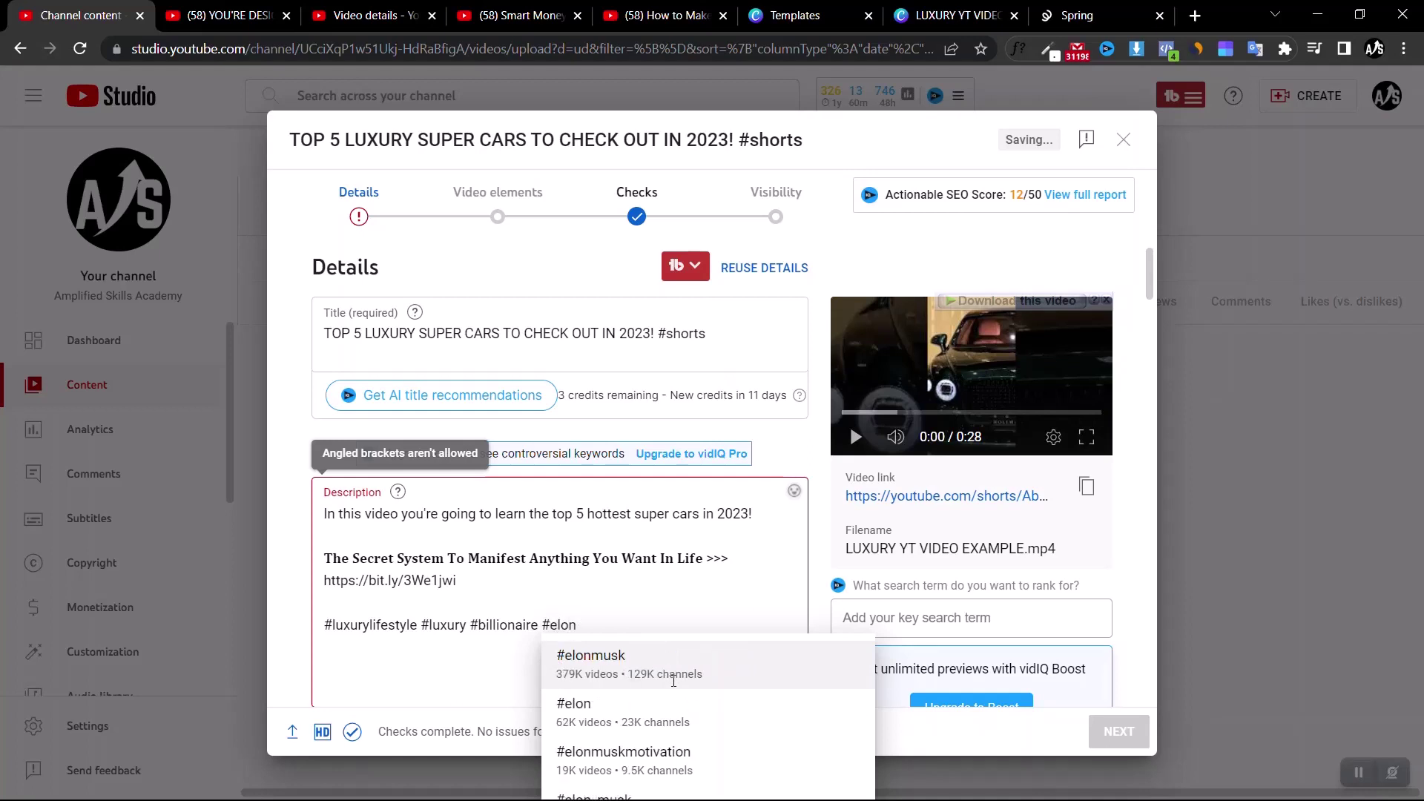
pyautogui.click(623, 670)
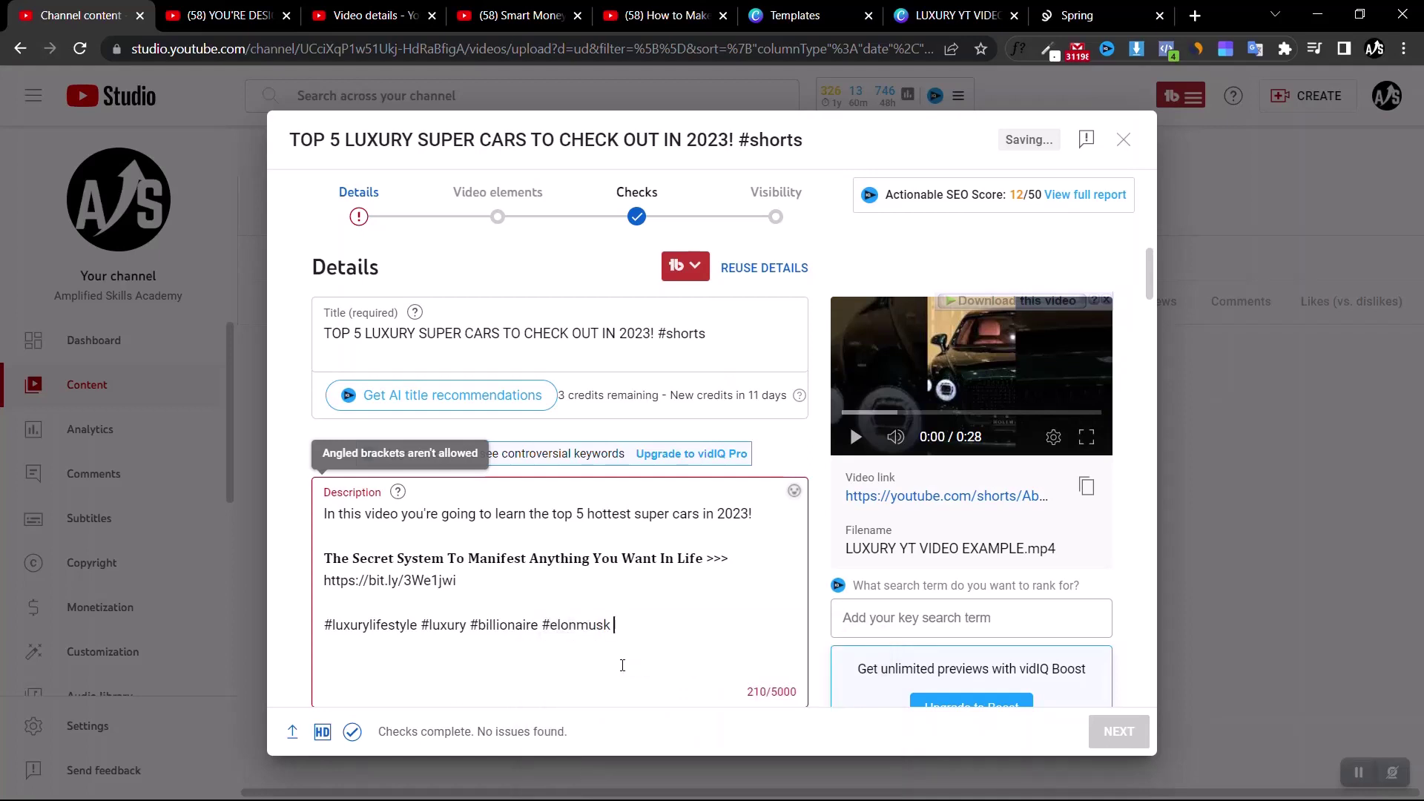
pyautogui.write('#')
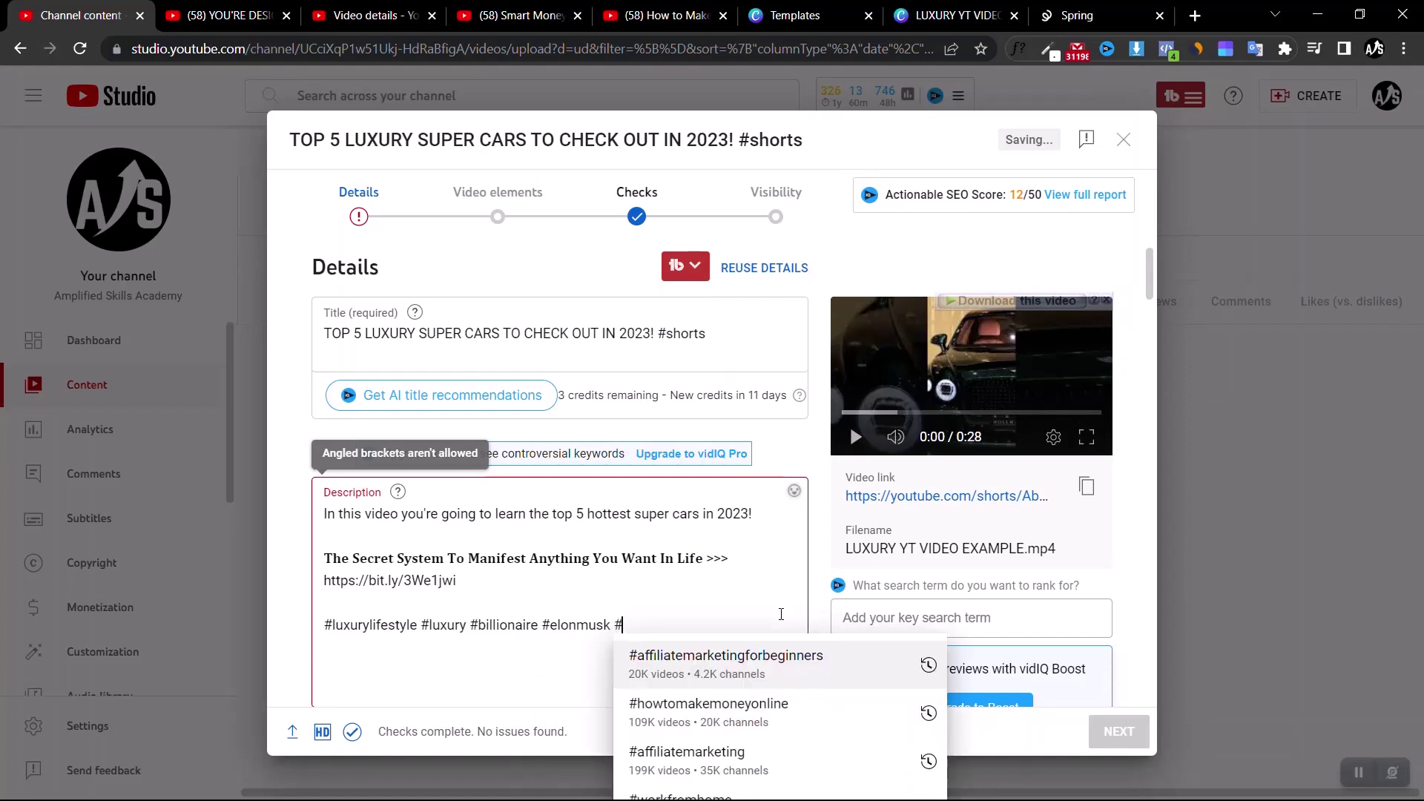
pyautogui.write('ben')
pyautogui.click(807, 663)
pyautogui.write('#ro')
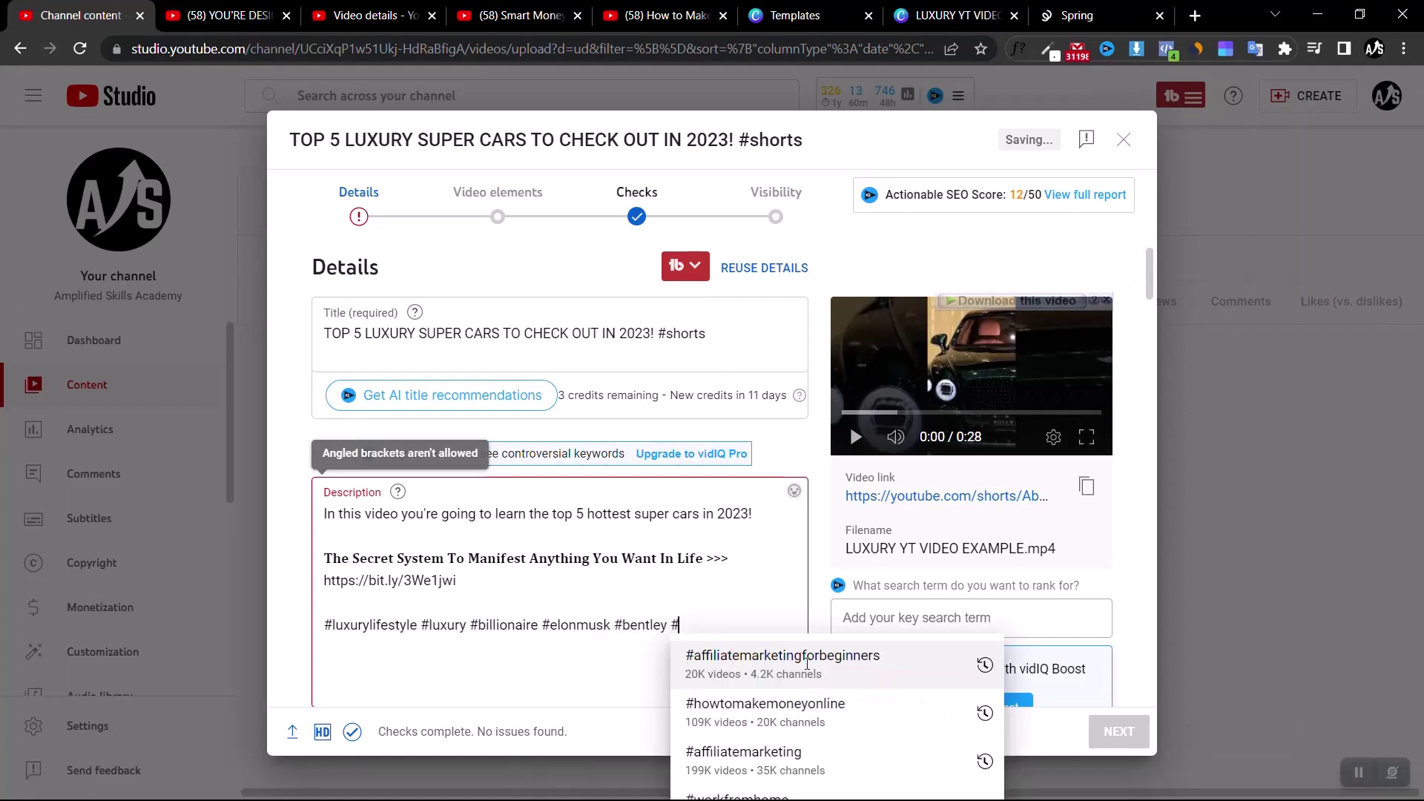
pyautogui.write('ll')
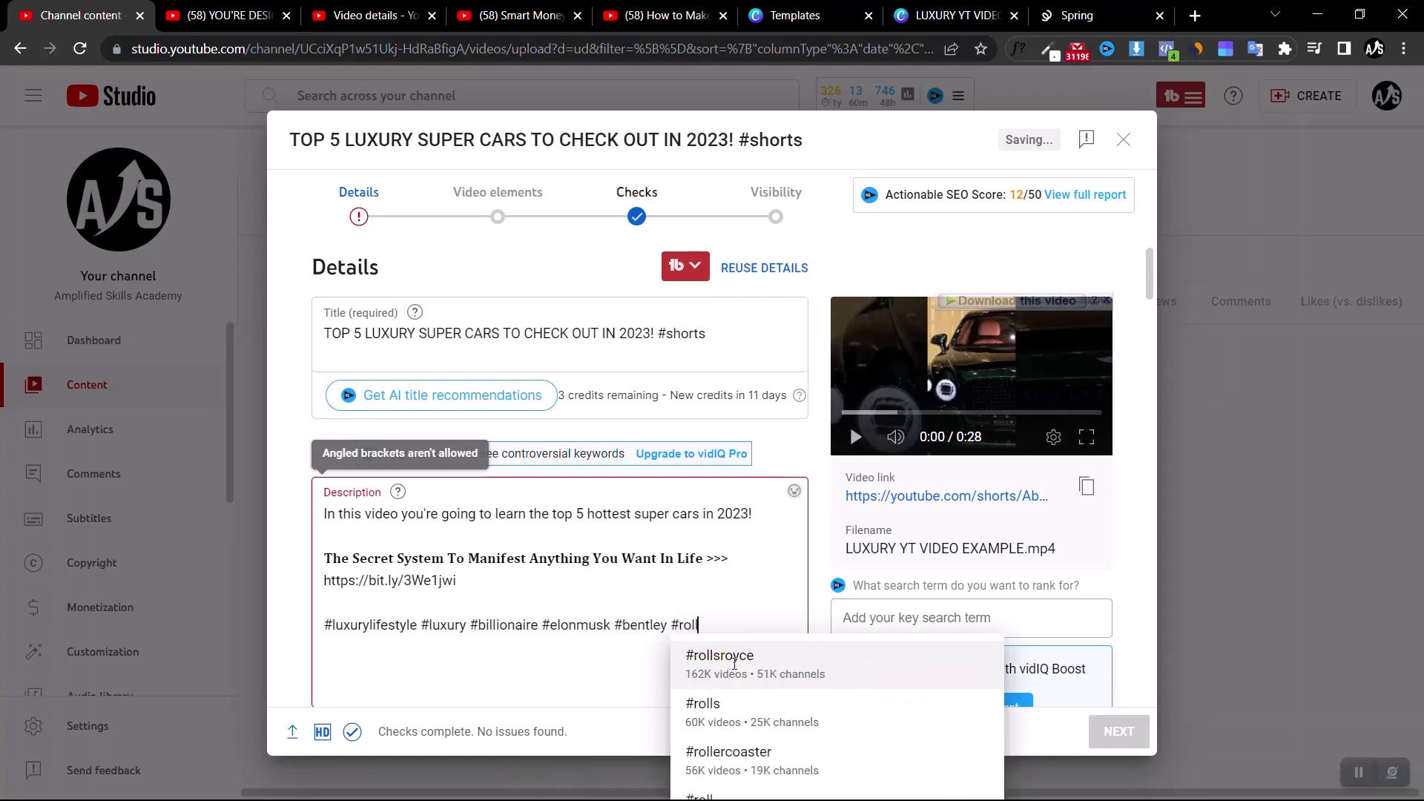
pyautogui.click(807, 662)
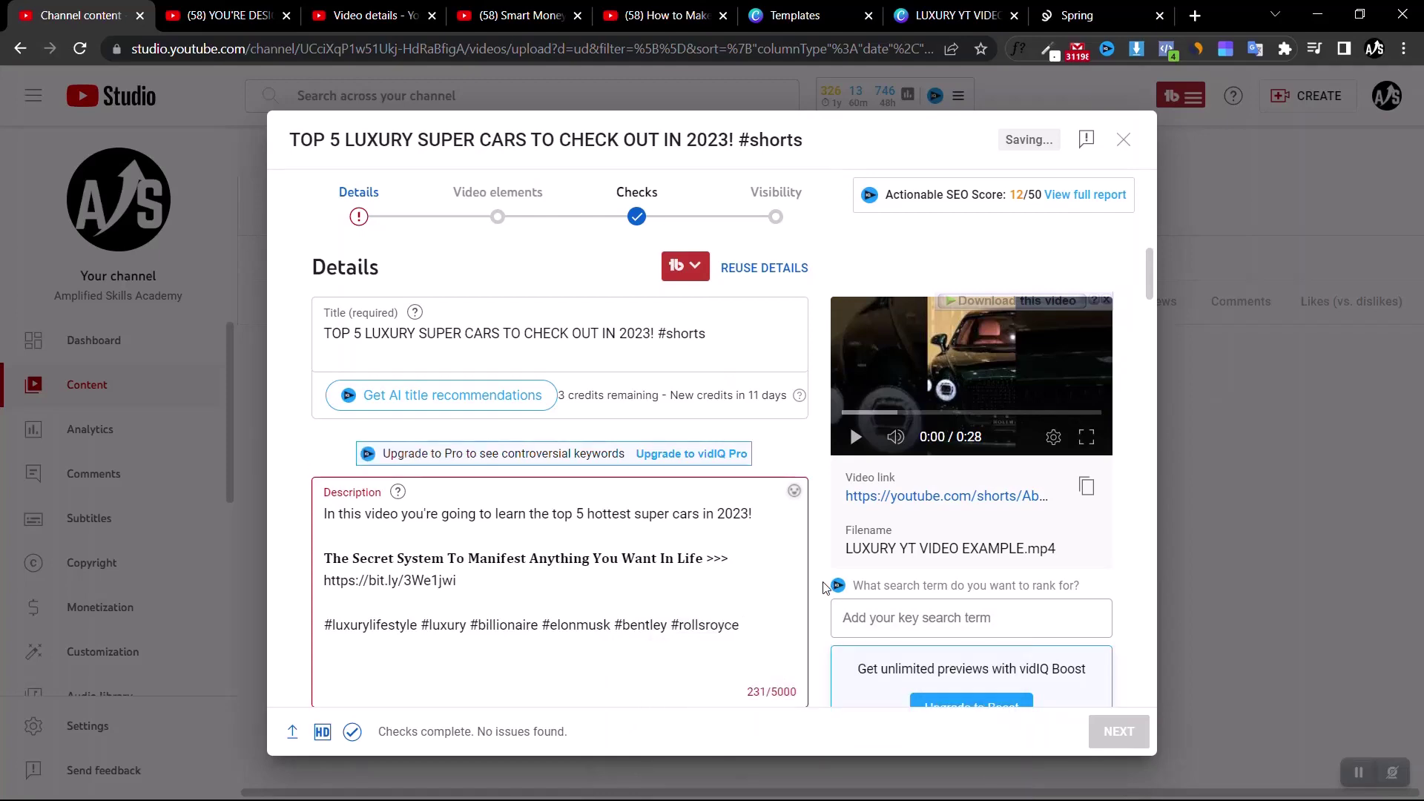
# Replace the angle brackets after "The Secret System To Manifest Anything You Want In Life" with "----"
pyautogui.scroll(-5, 826, 589)
pyautogui.scroll(5, 561, 545)
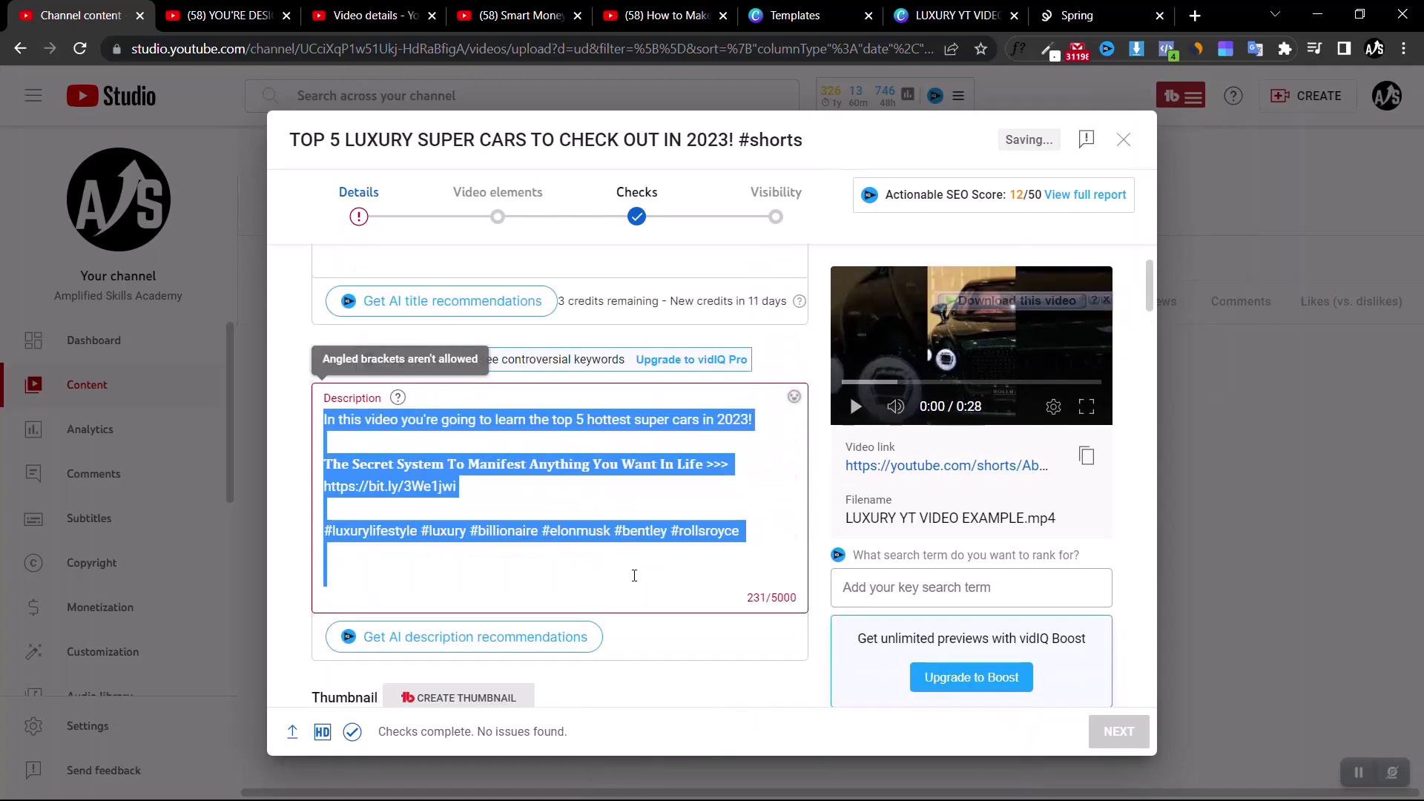
pyautogui.click(561, 545)
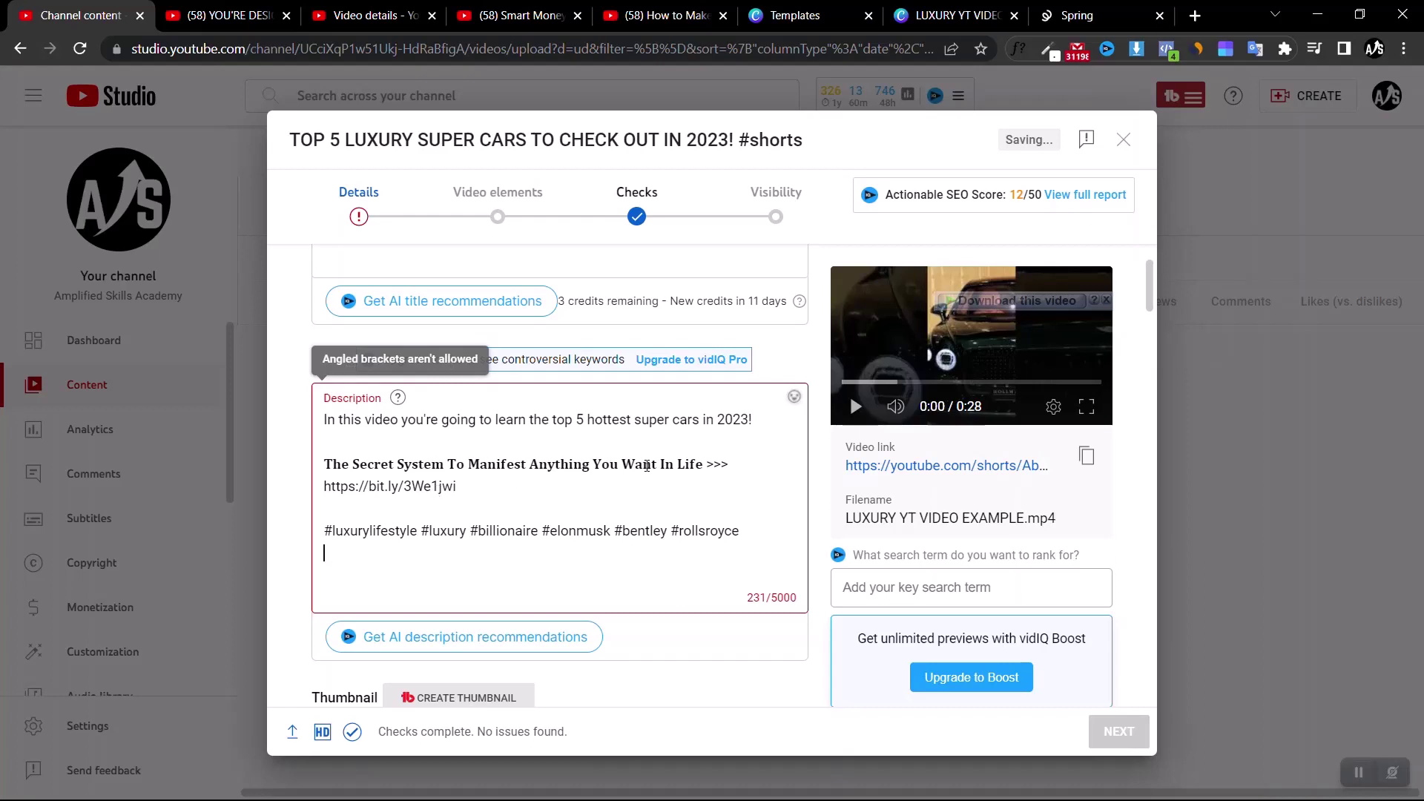
pyautogui.click(728, 464)
pyautogui.press('BackSpace')
pyautogui.press('BackSpace')
pyautogui.press('BackSpace')
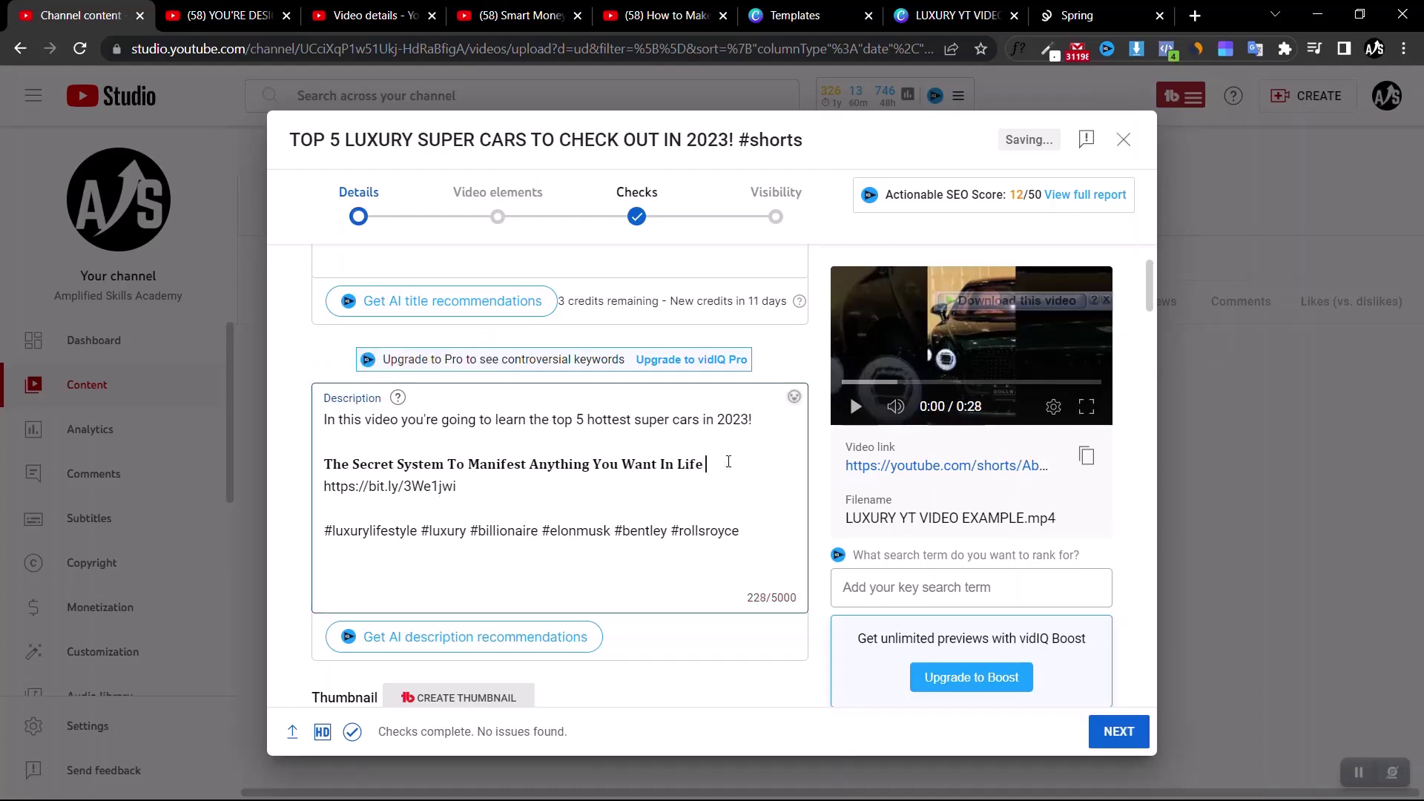
pyautogui.write('----')
# Add the video to the Shorts playlist
pyautogui.scroll(-3, 296, 546)
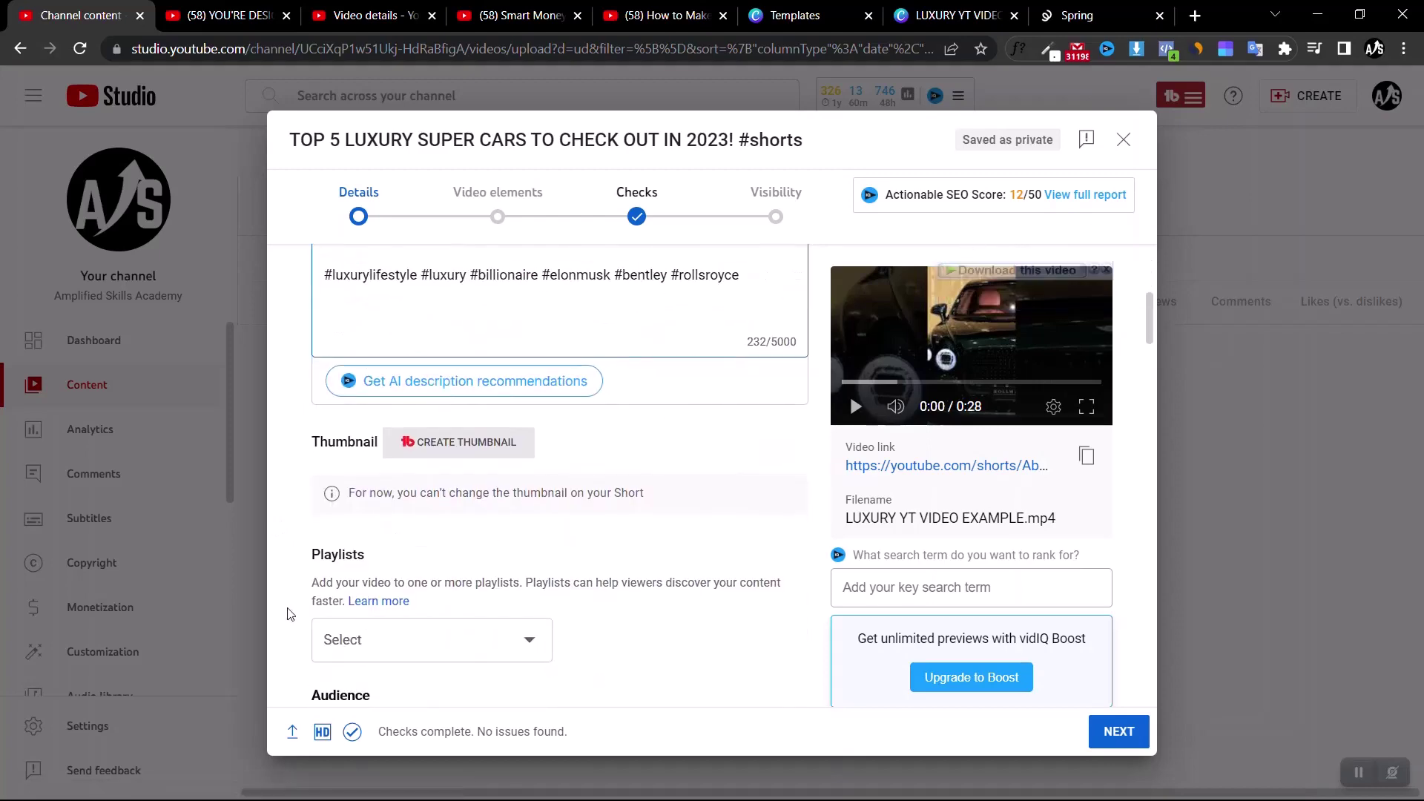
pyautogui.scroll(-2, 289, 614)
pyautogui.scroll(-2, 289, 614)
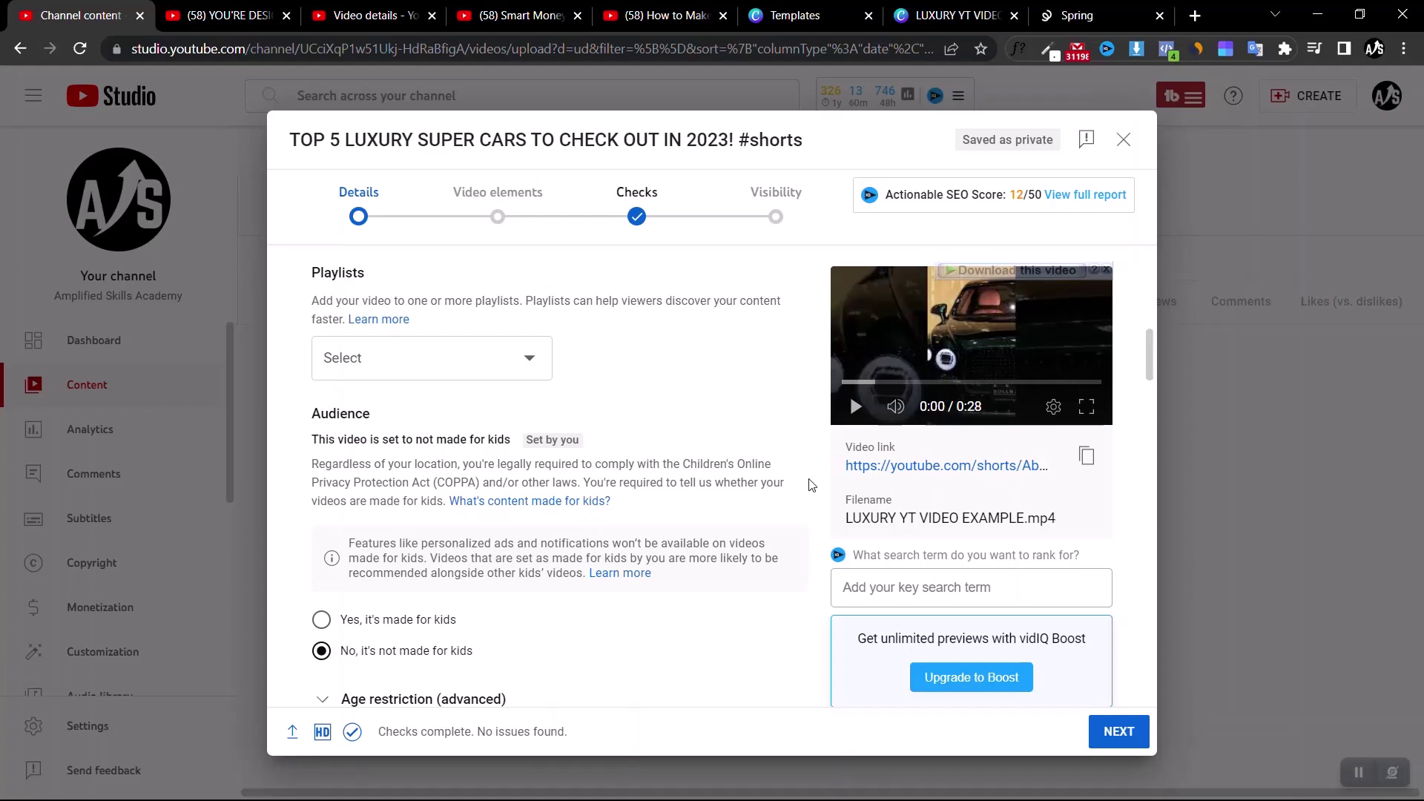
pyautogui.click(421, 369)
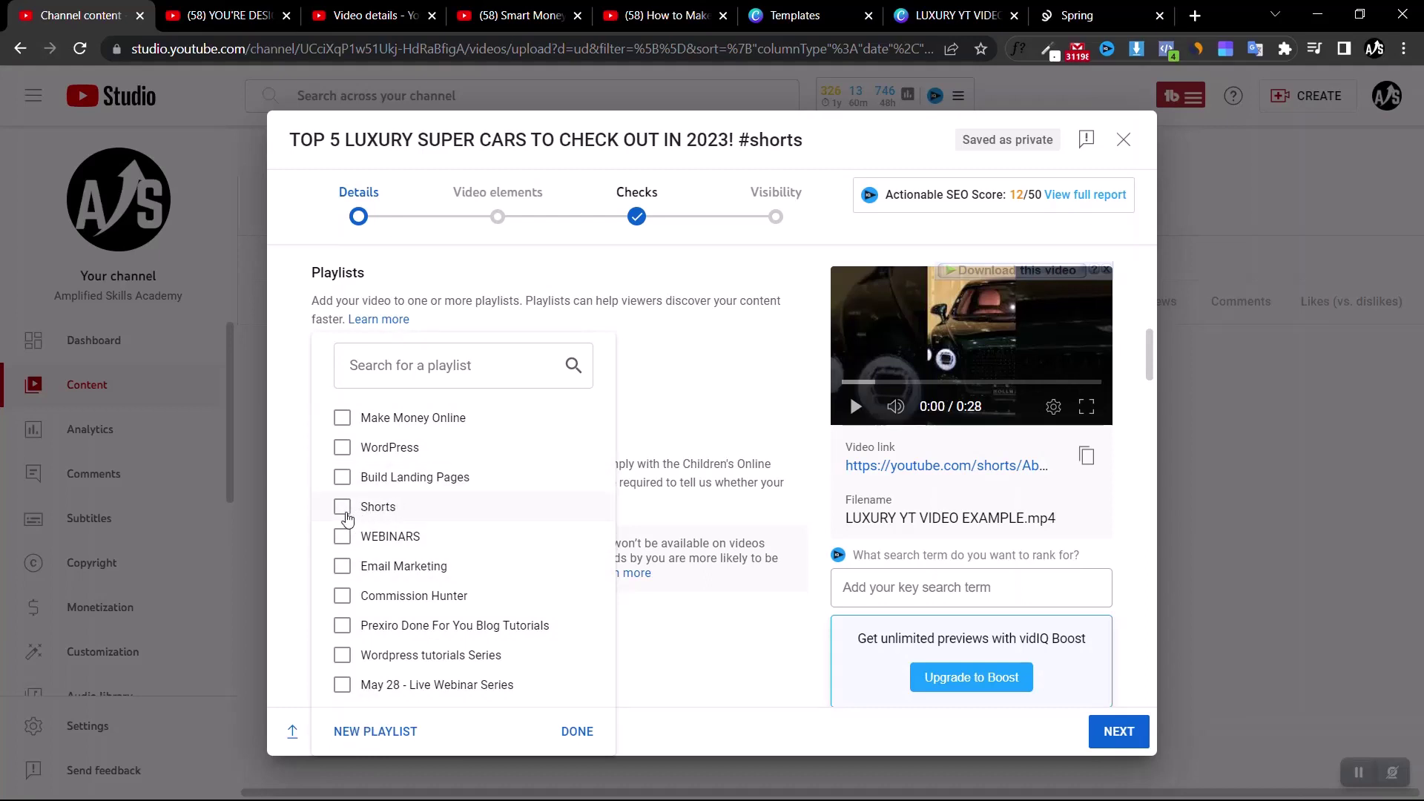
pyautogui.click(711, 666)
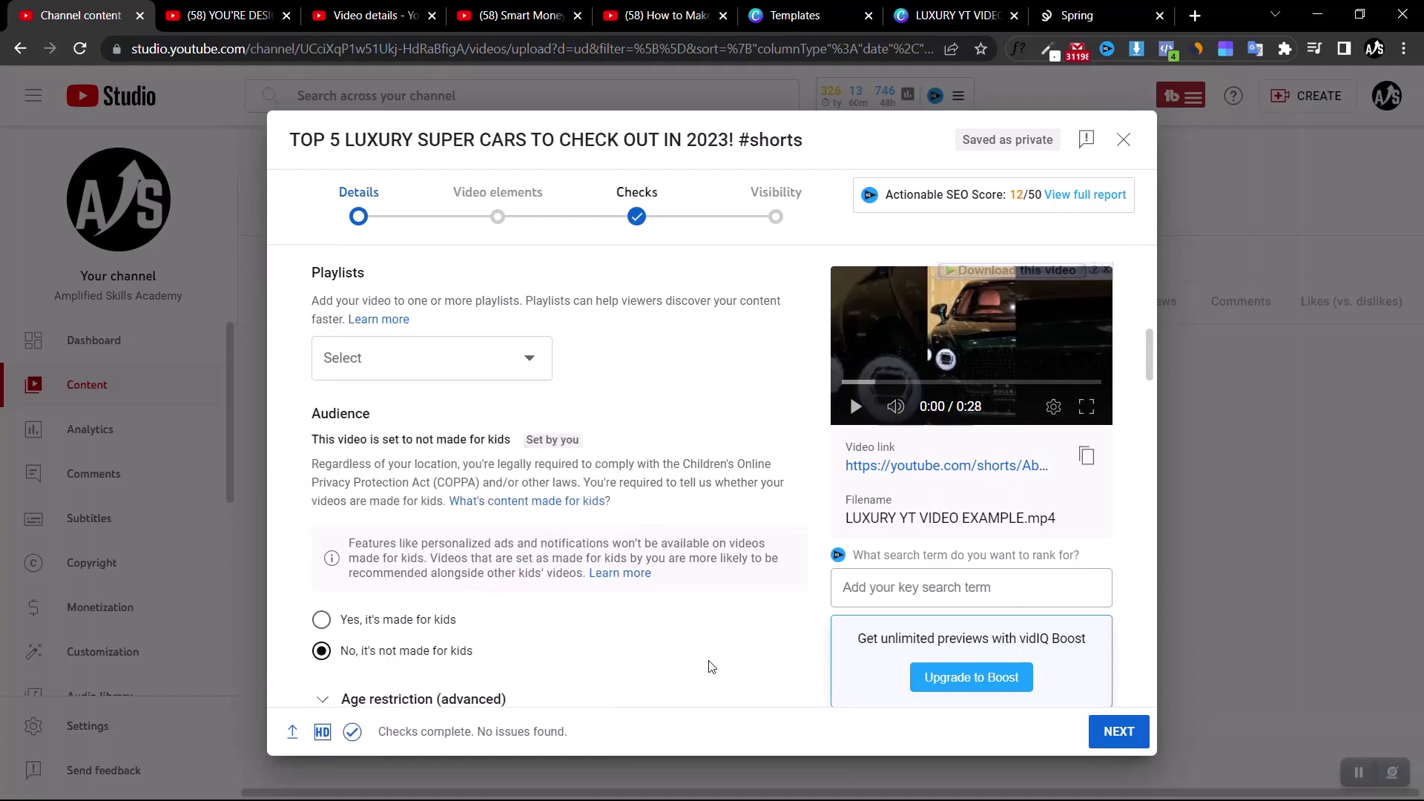
pyautogui.click(330, 357)
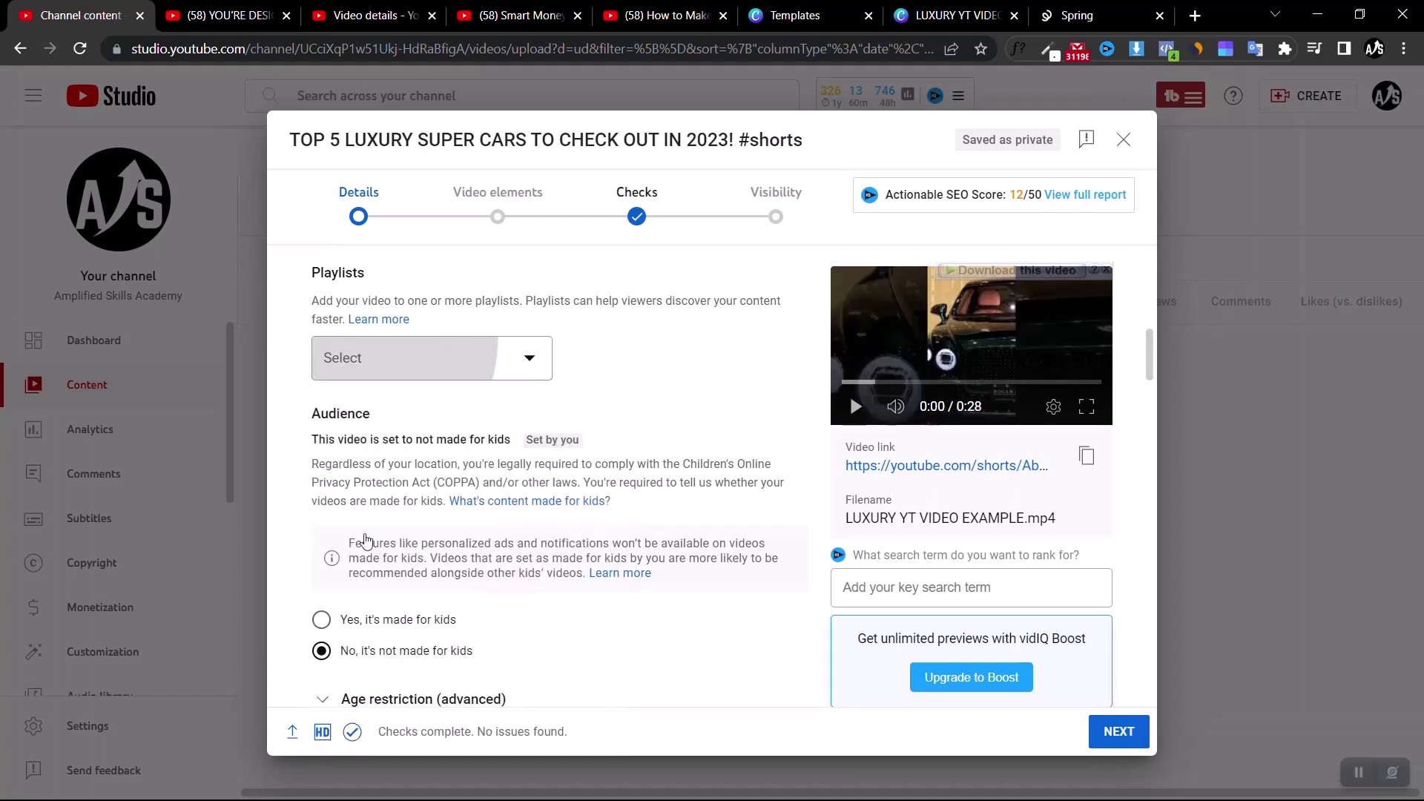
pyautogui.click(399, 515)
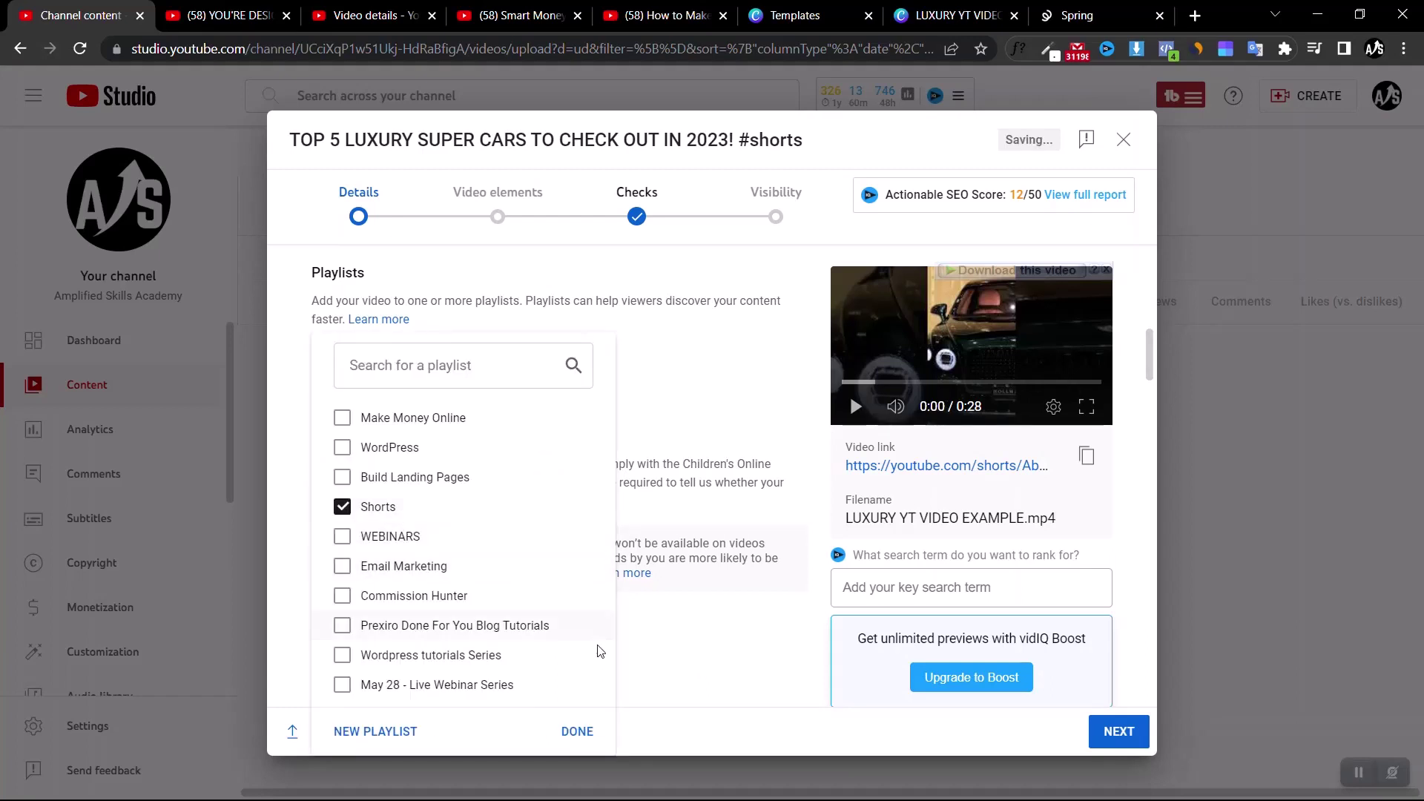
pyautogui.click(577, 731)
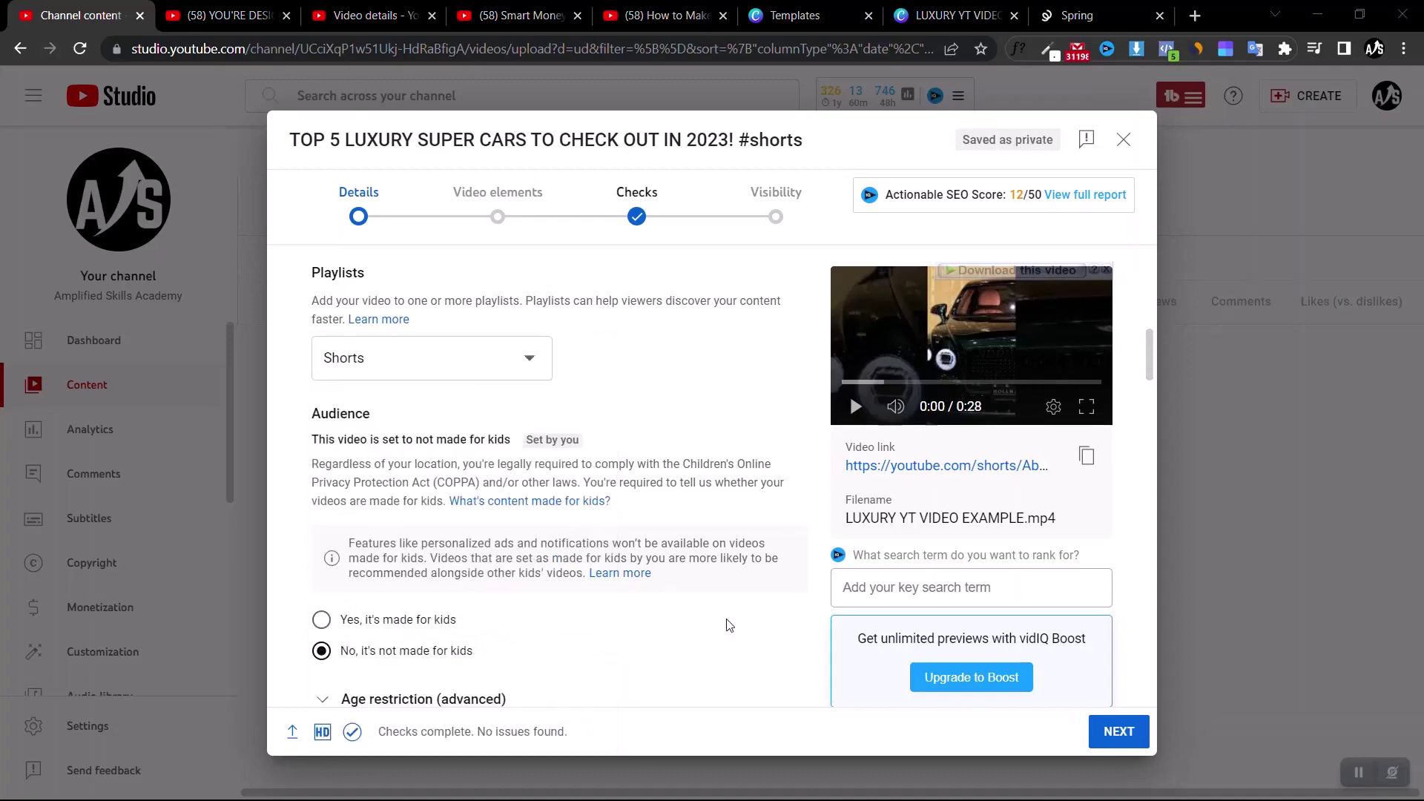
# Remove all the existing affiliate marketing tags from the video's tag list
pyautogui.scroll(-10, 729, 625)
pyautogui.scroll(2, 727, 623)
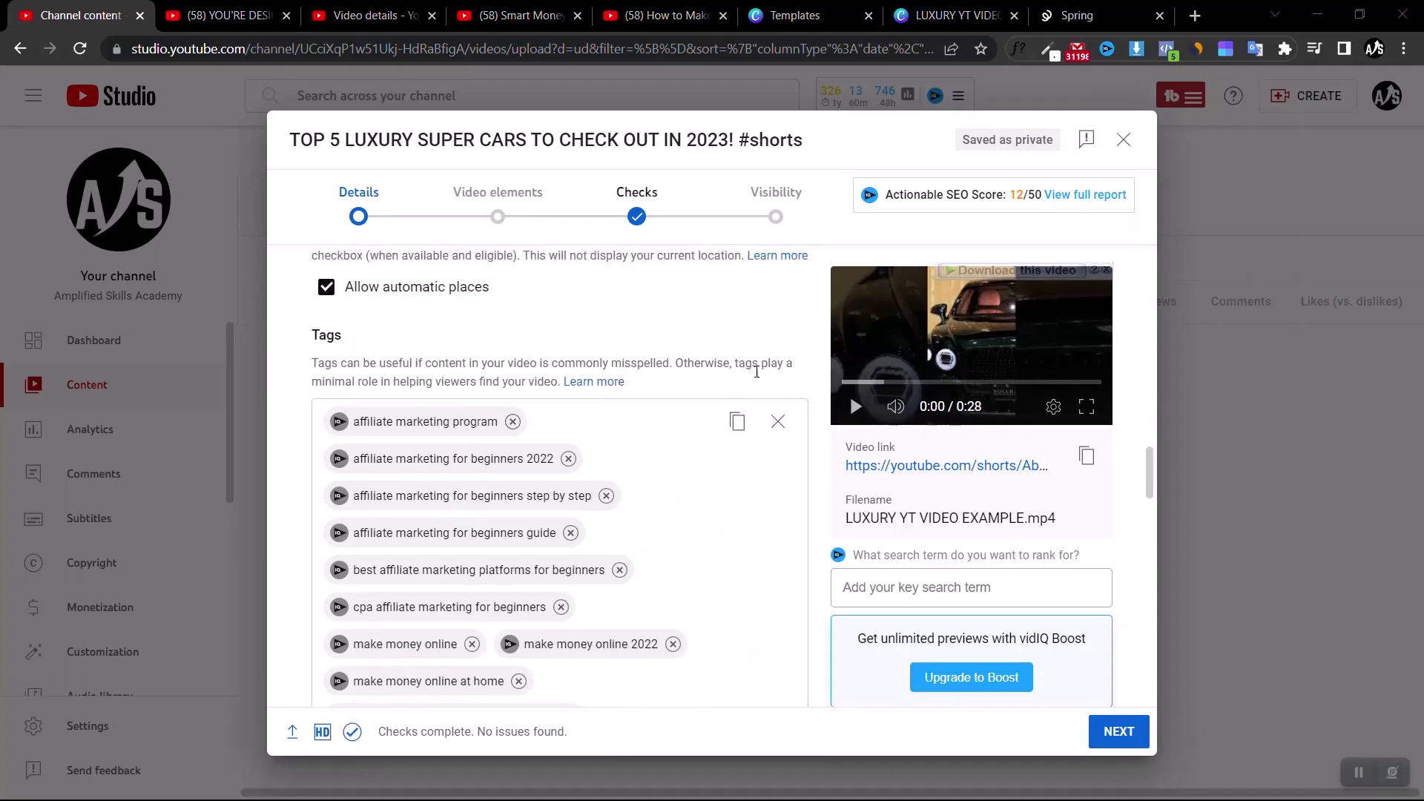
pyautogui.click(778, 421)
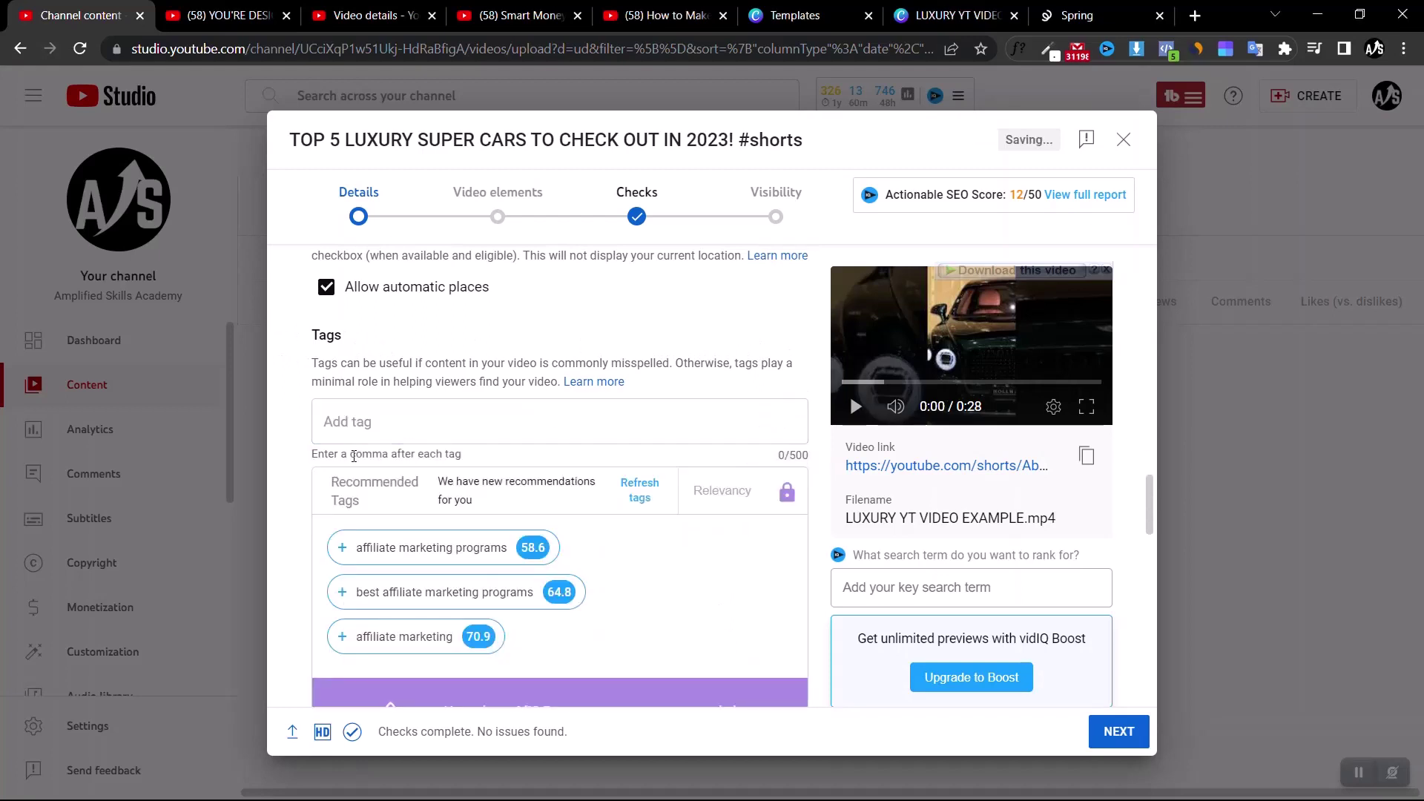
# Add the tags "luxury cars" and "luxury life" to the video, then dismiss the related search suggestions
pyautogui.click(389, 415)
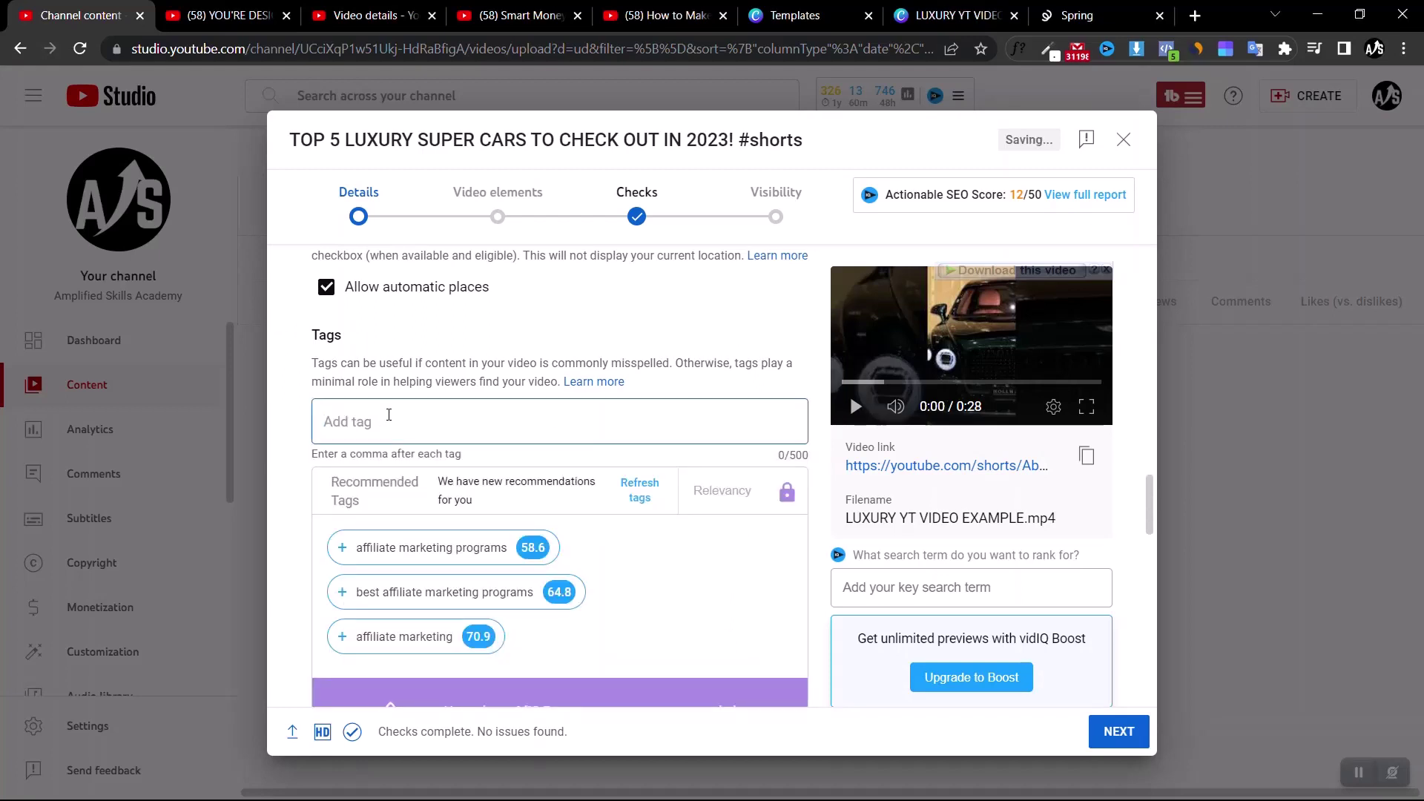
pyautogui.write('luxury')
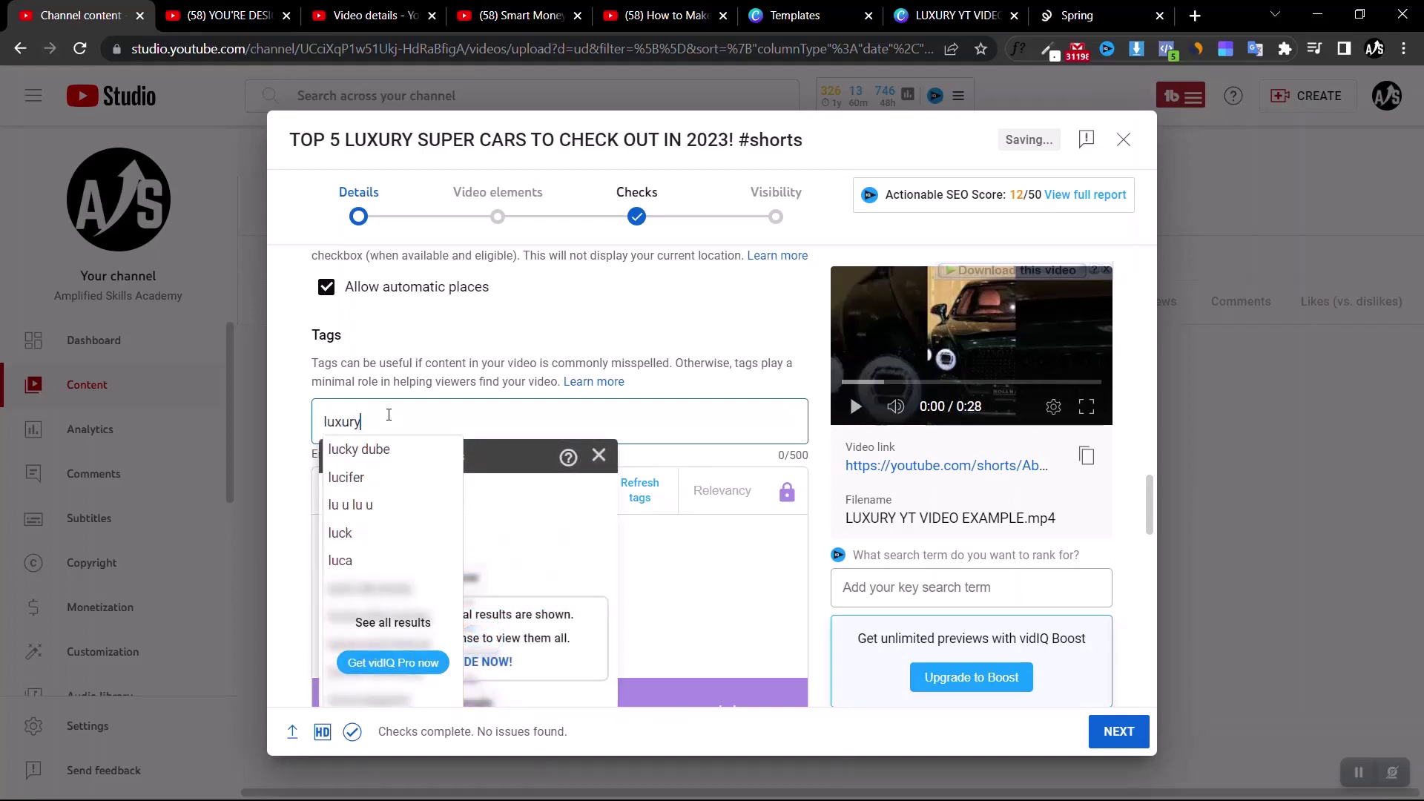
pyautogui.click(371, 478)
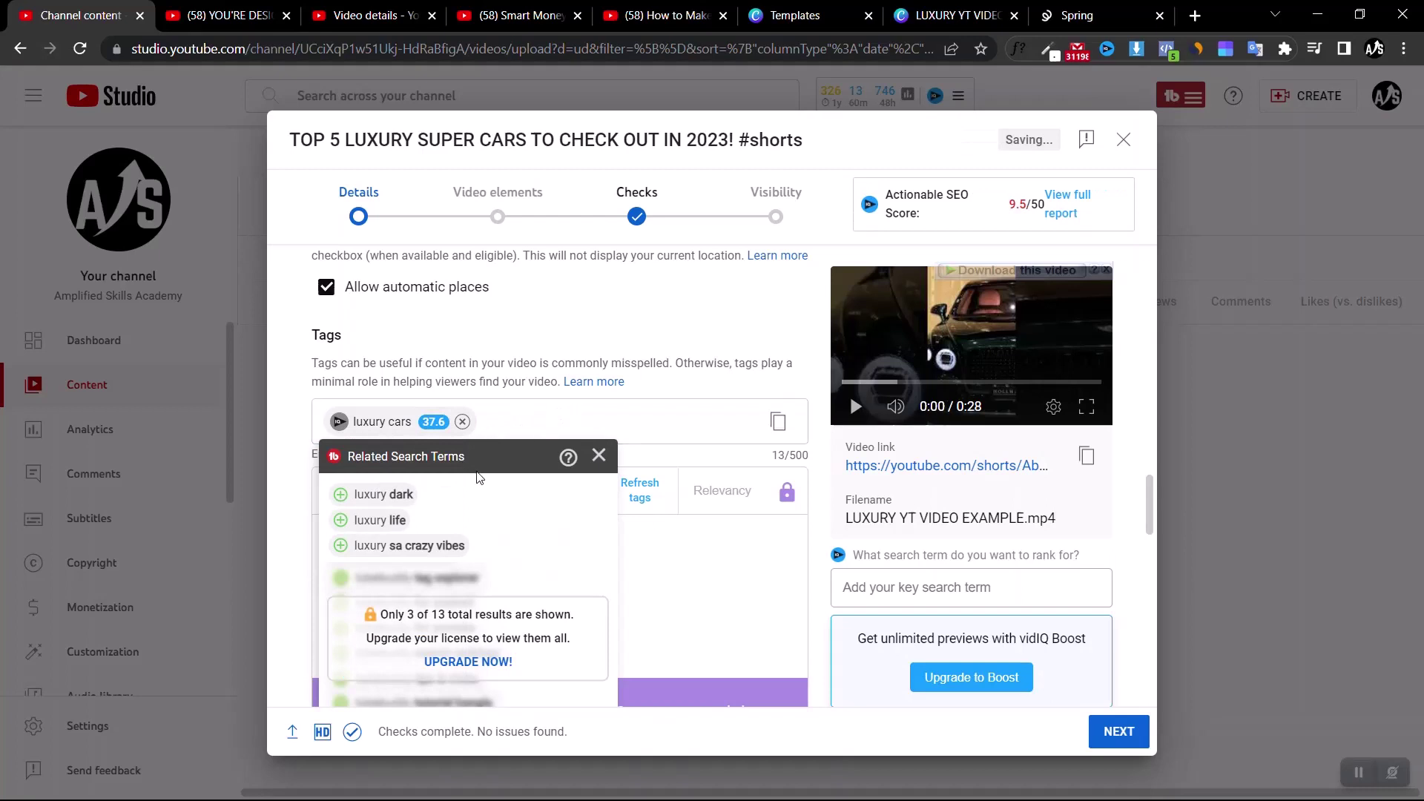
pyautogui.click(380, 523)
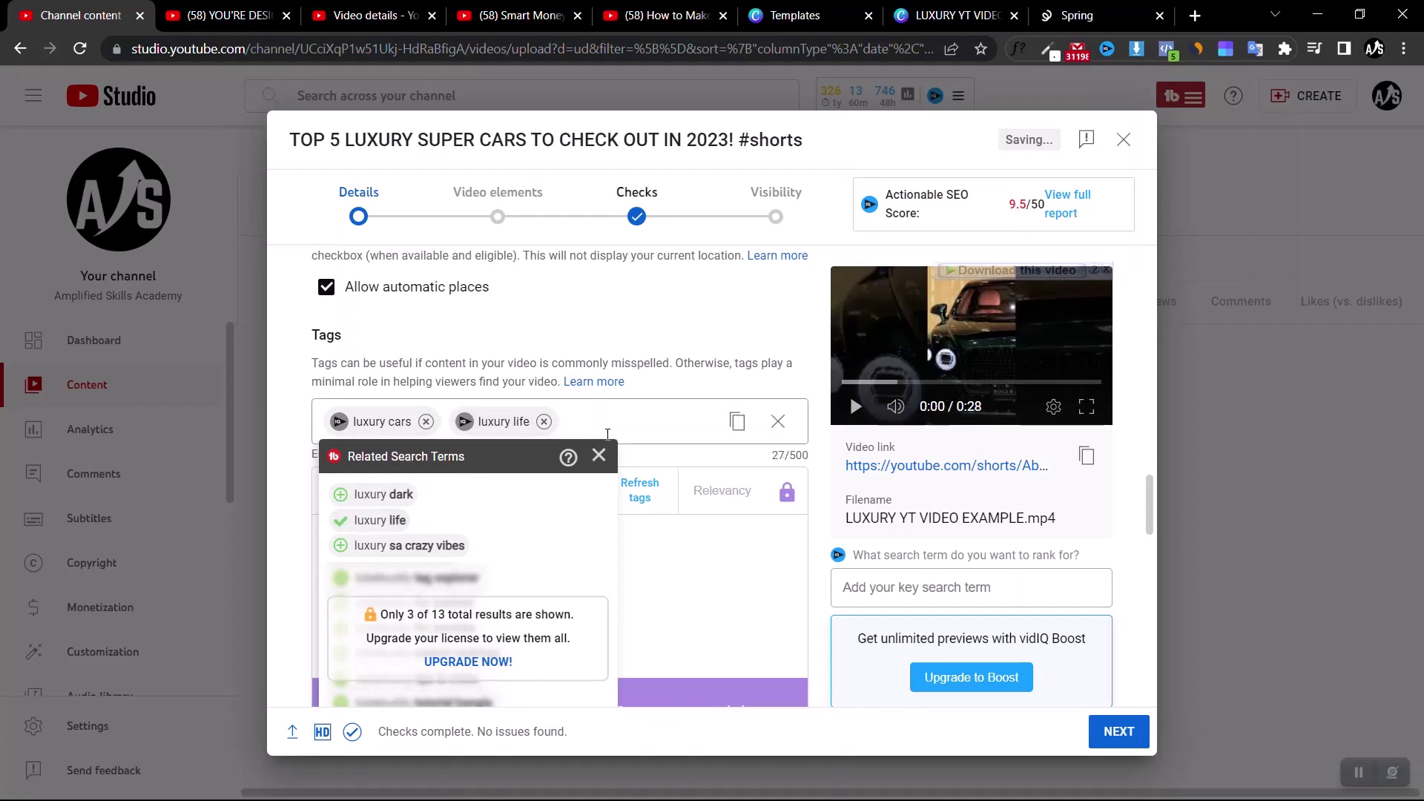
pyautogui.click(599, 454)
# Add "billionaire" as a further video tag and dismiss the related search suggestions
pyautogui.click(599, 422)
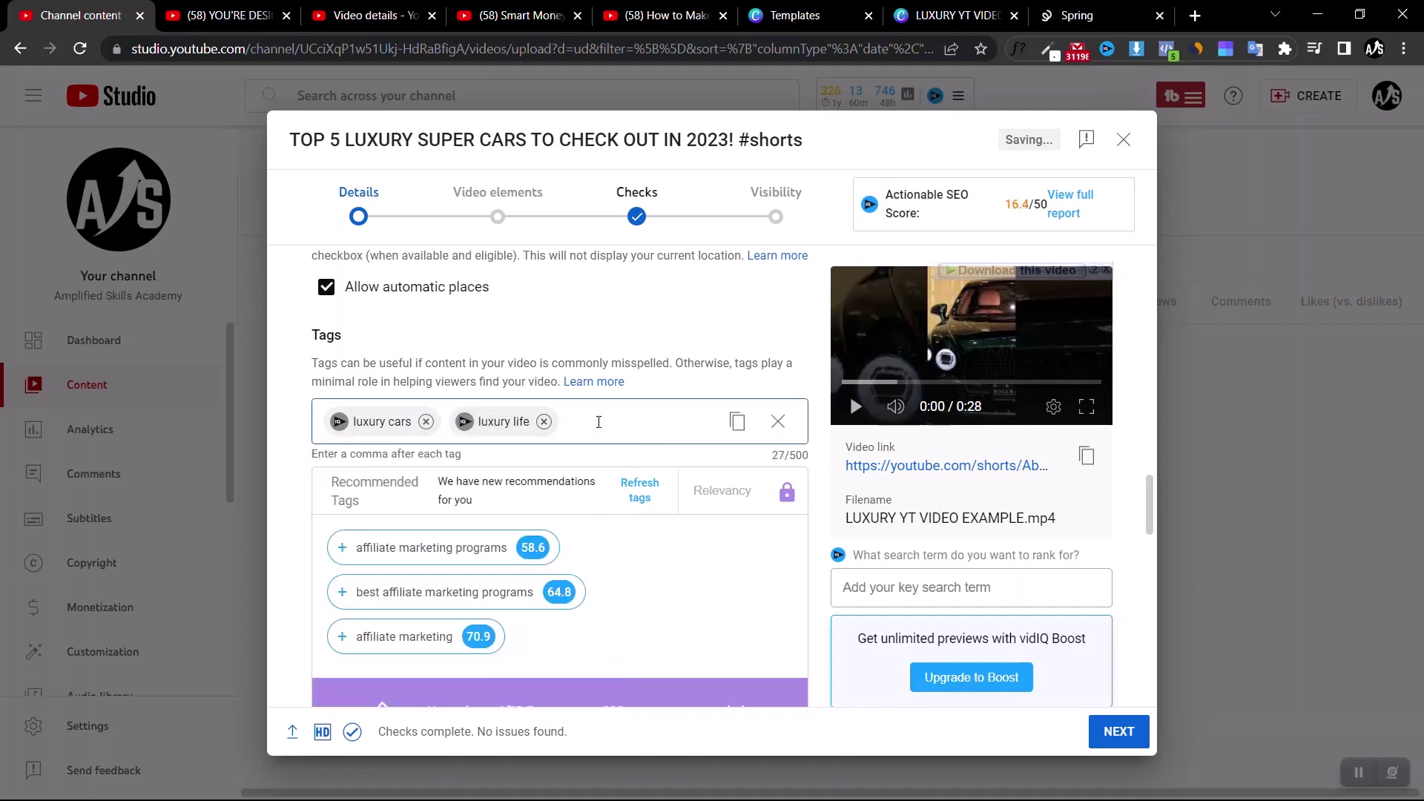
pyautogui.write('bill')
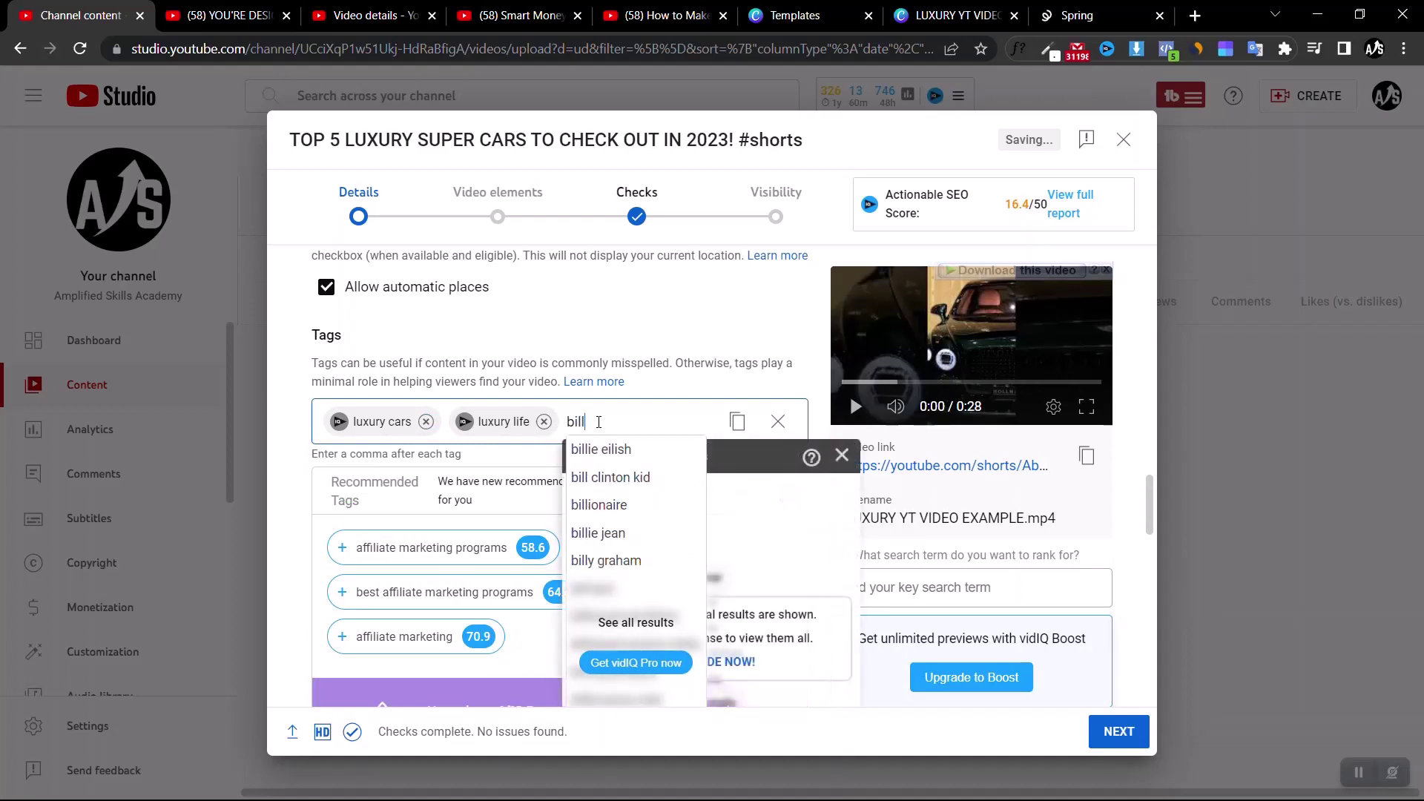
pyautogui.press('Down')
pyautogui.press('Down')
pyautogui.press('Return')
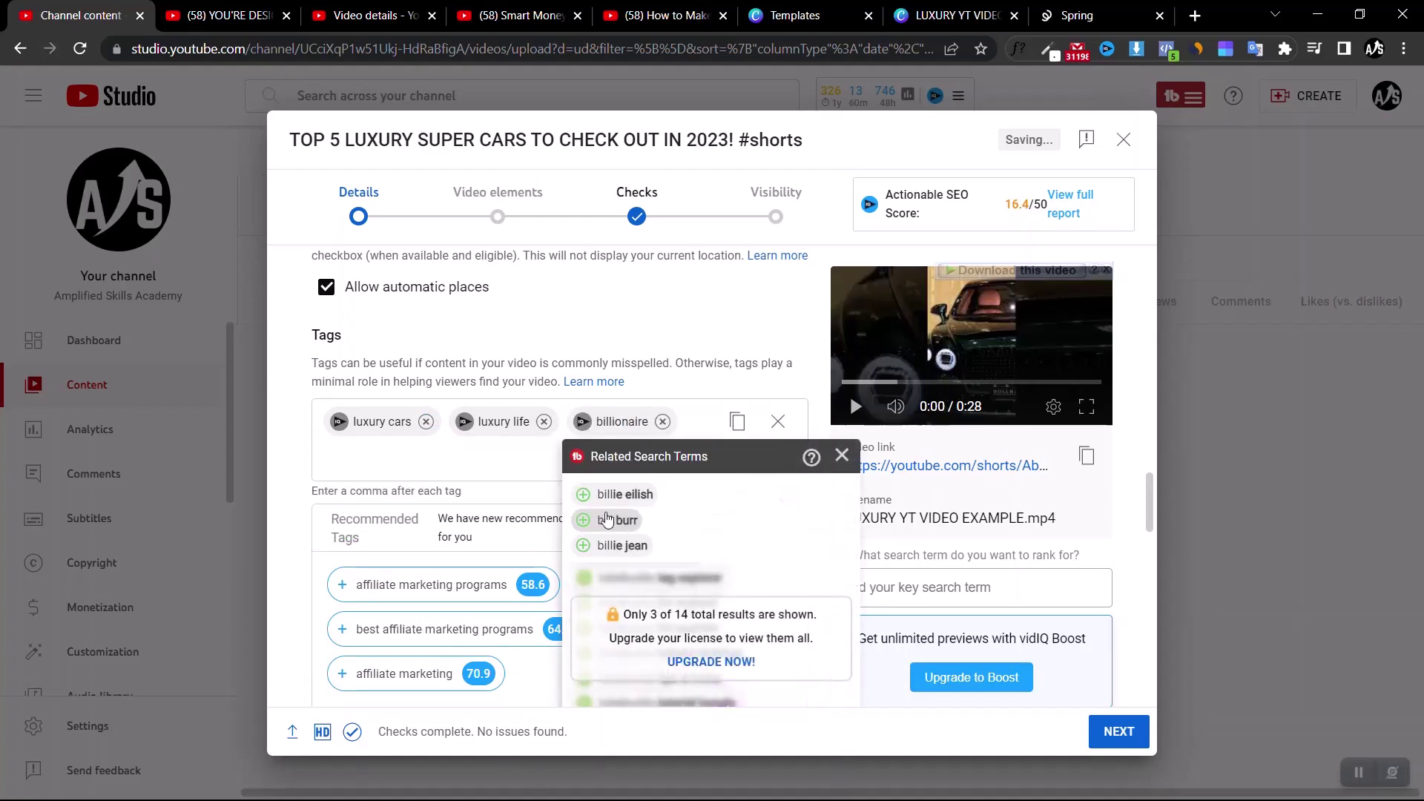
pyautogui.click(841, 455)
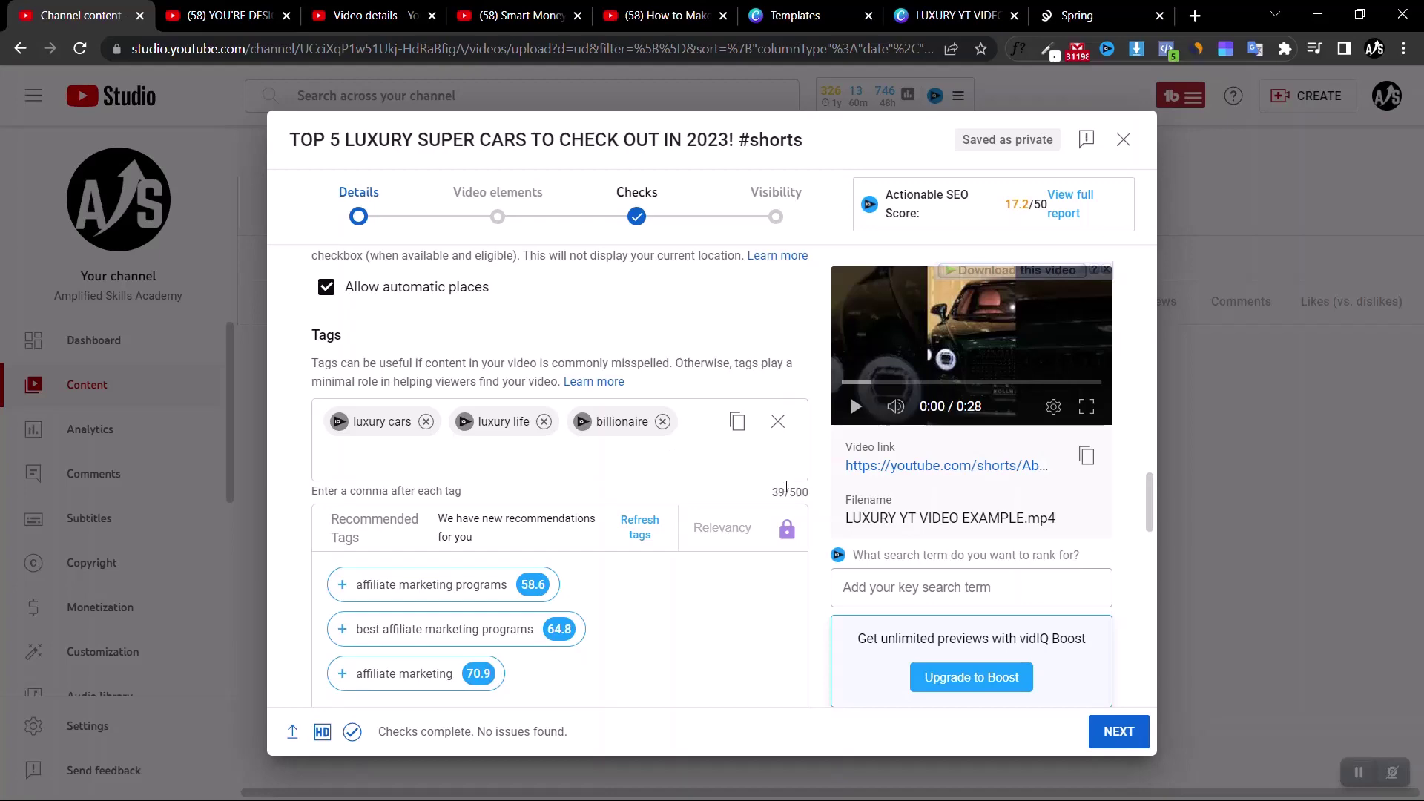
# Advance through Video elements and Checks without additions and set the video's visibility to Public
pyautogui.scroll(-10, 833, 522)
pyautogui.scroll(-3, 831, 521)
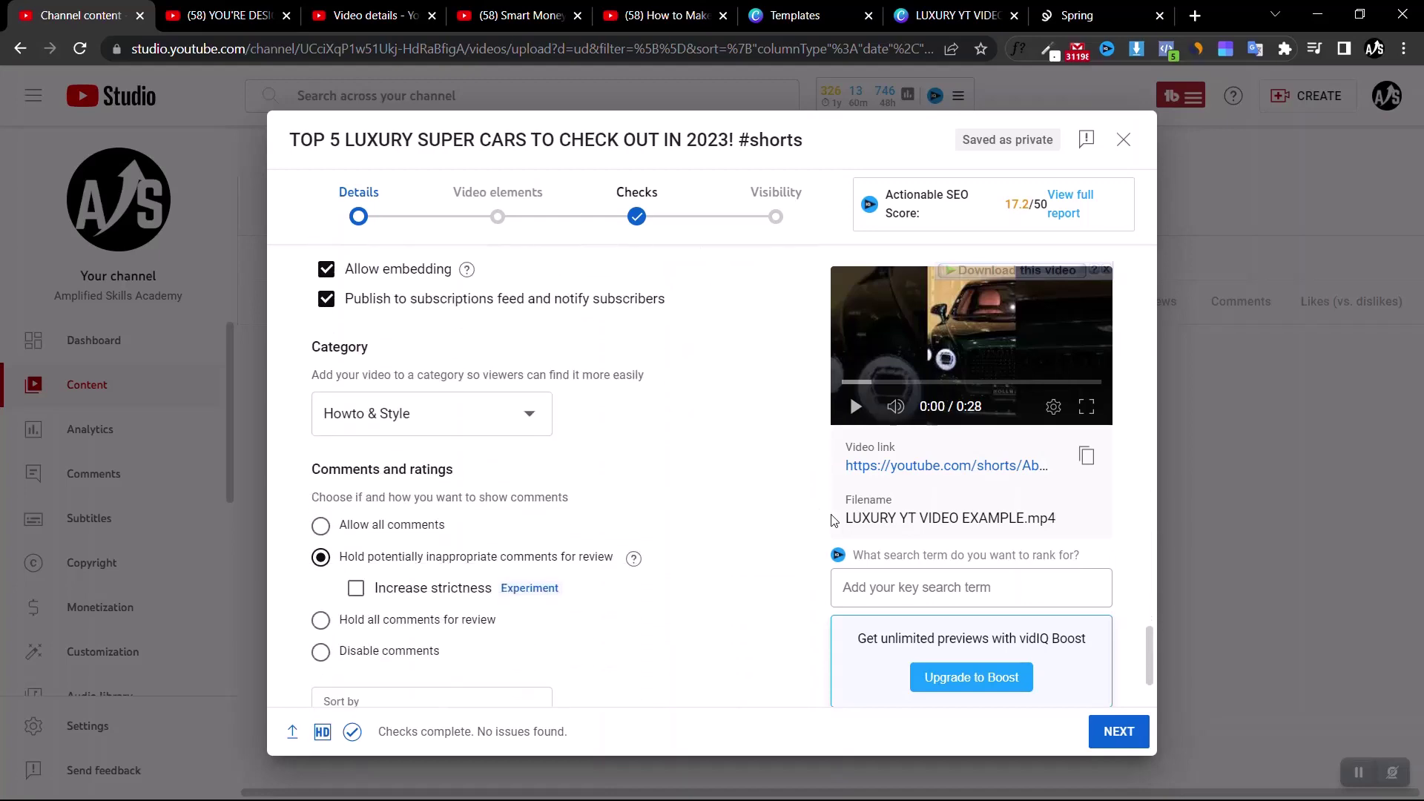
pyautogui.scroll(9, 831, 521)
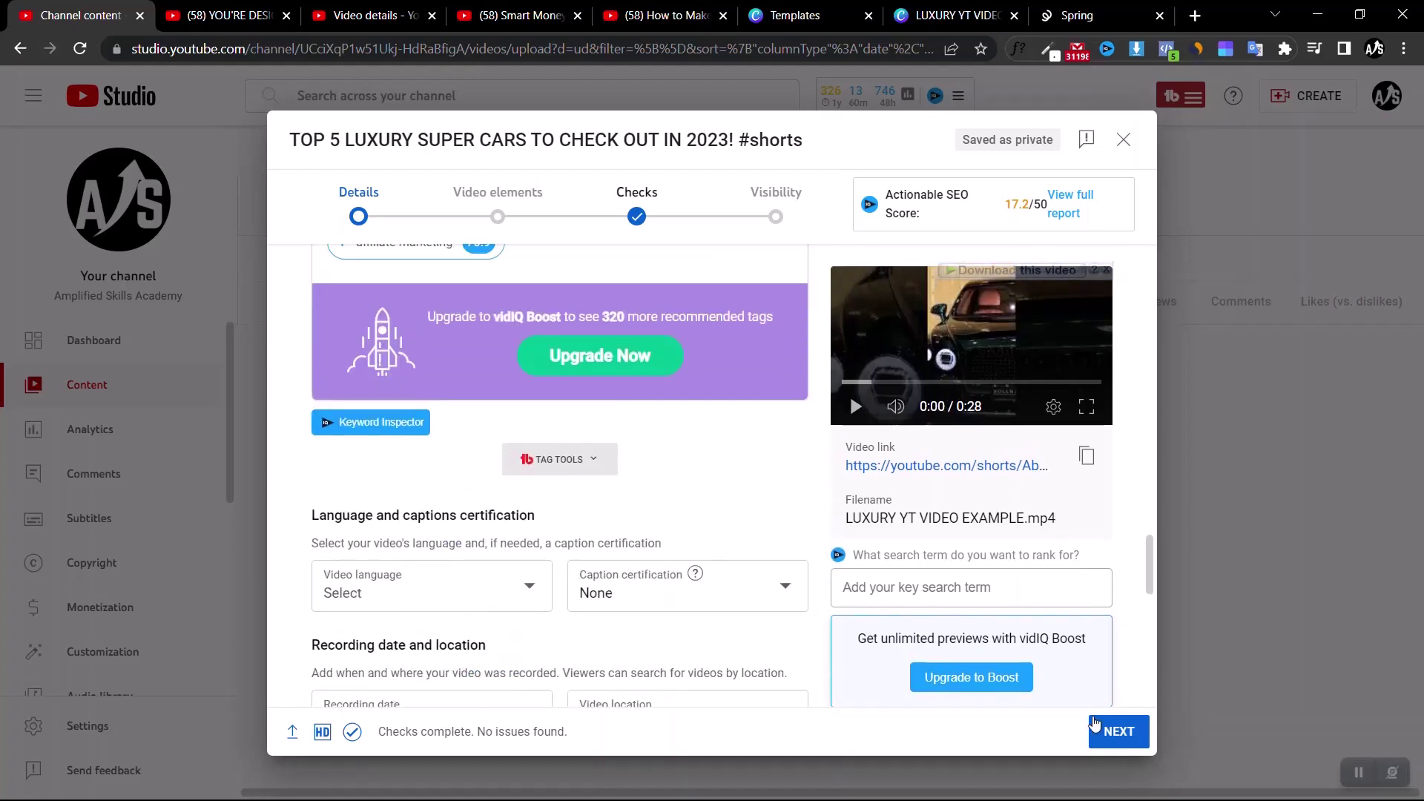
pyautogui.click(1113, 732)
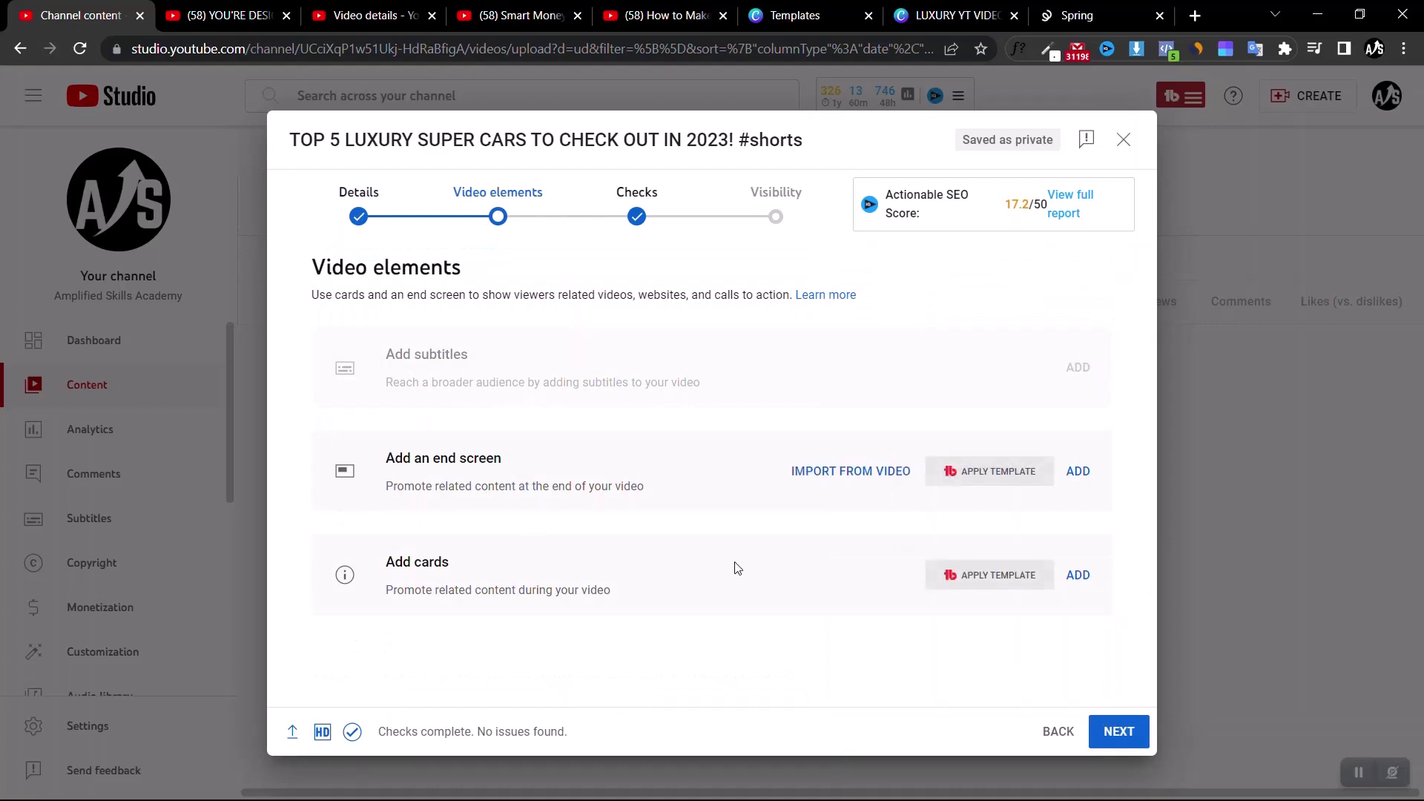
pyautogui.click(1120, 734)
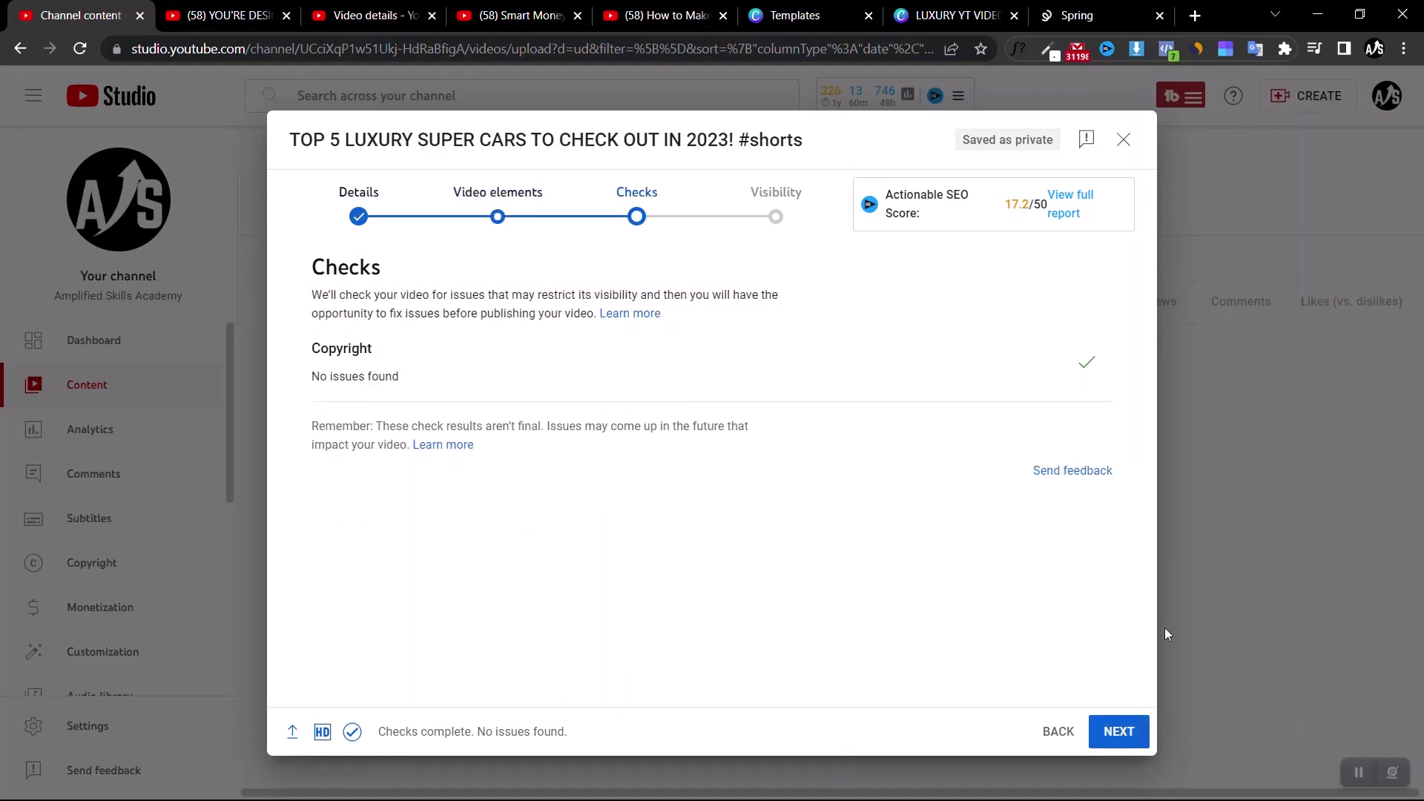
pyautogui.click(1099, 738)
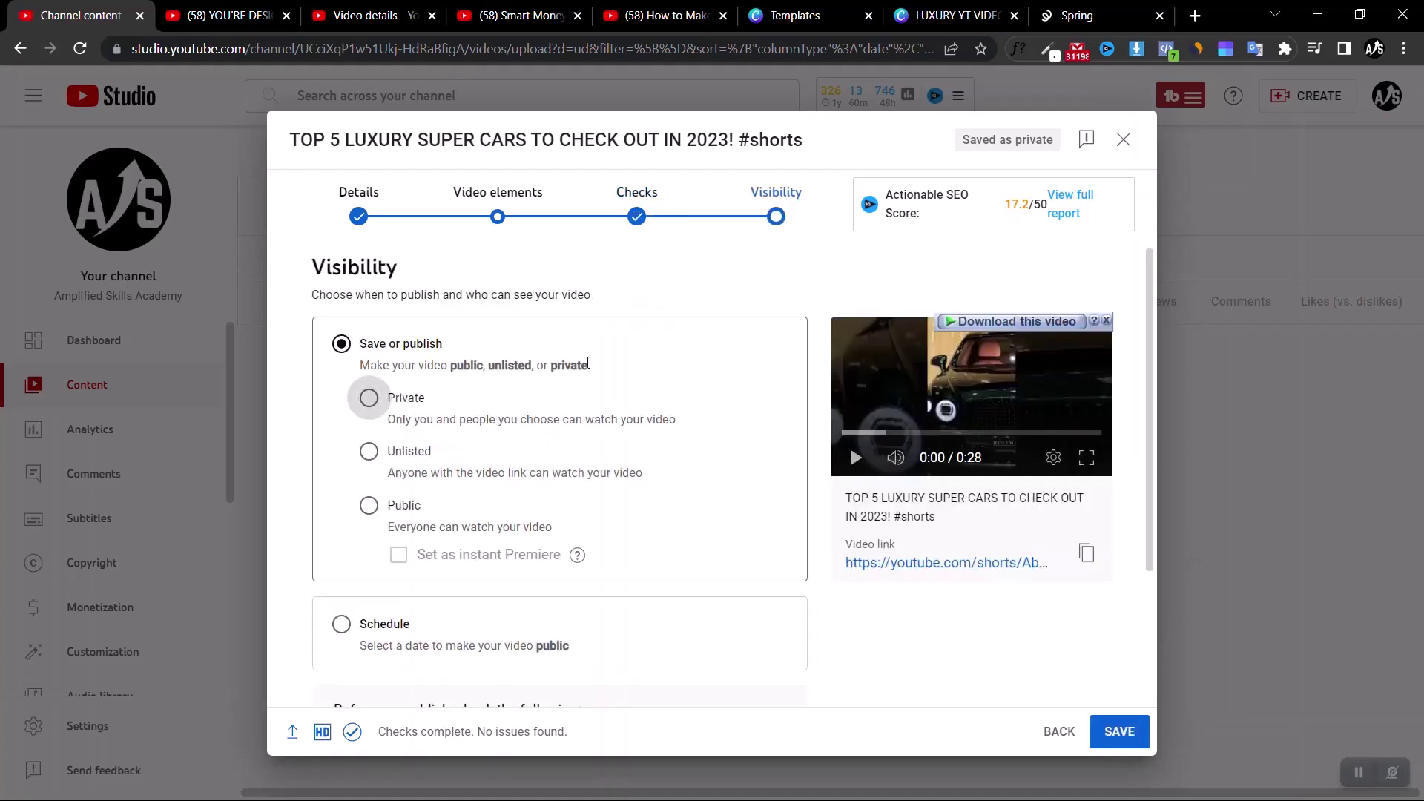
pyautogui.click(370, 513)
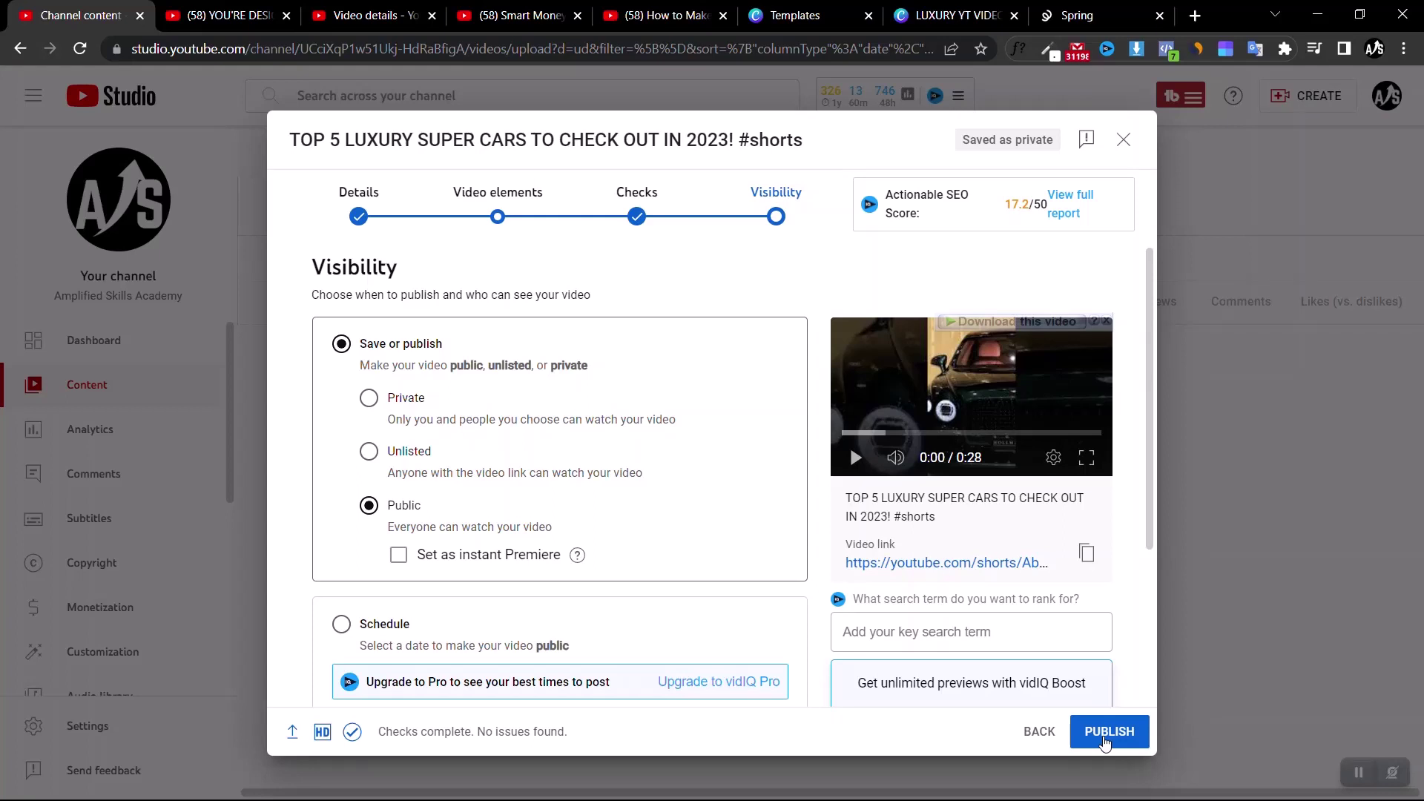
# Switch to the Teespring (Spring) site and look over its home page for creating and selling products
pyautogui.click(1106, 7)
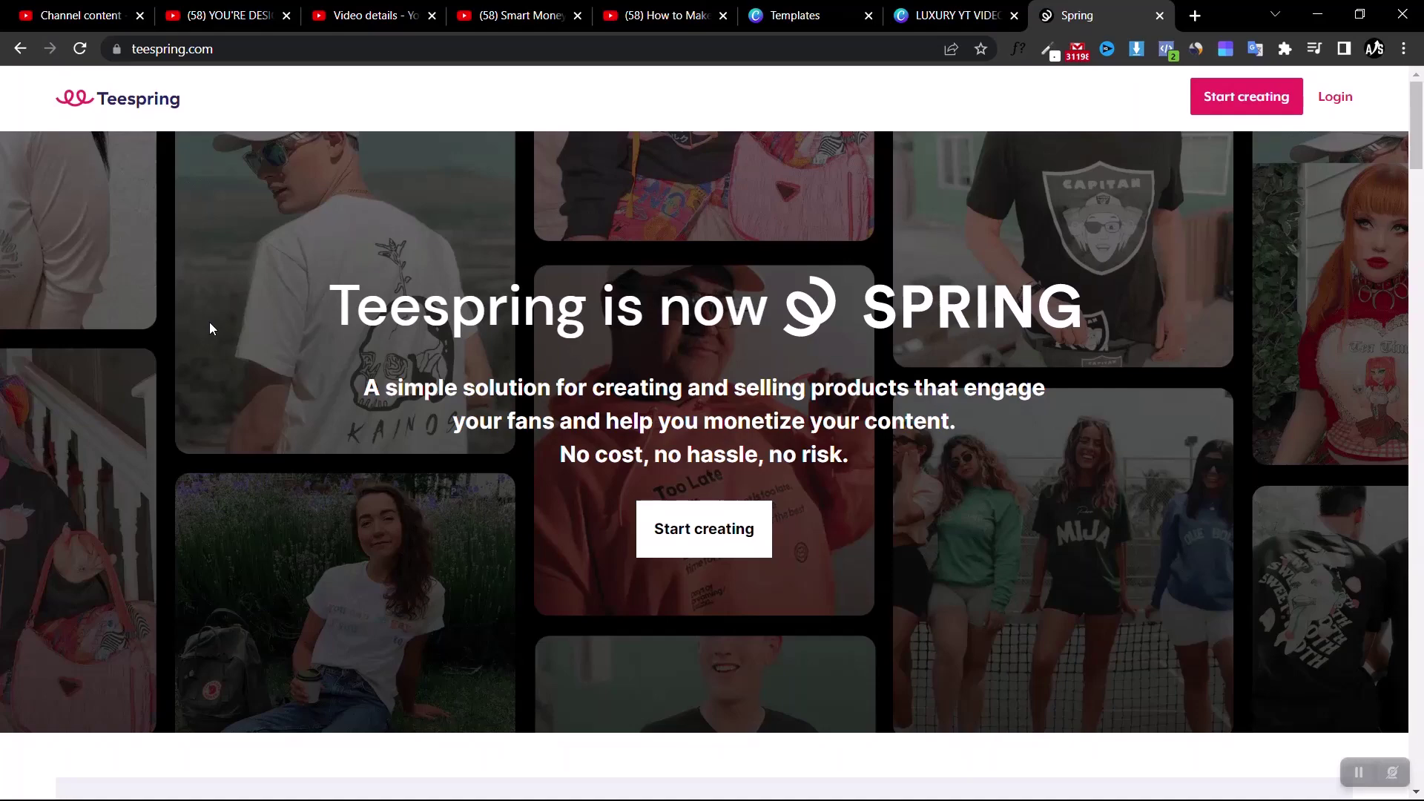
pyautogui.scroll(-10, 209, 322)
pyautogui.scroll(4, 838, 287)
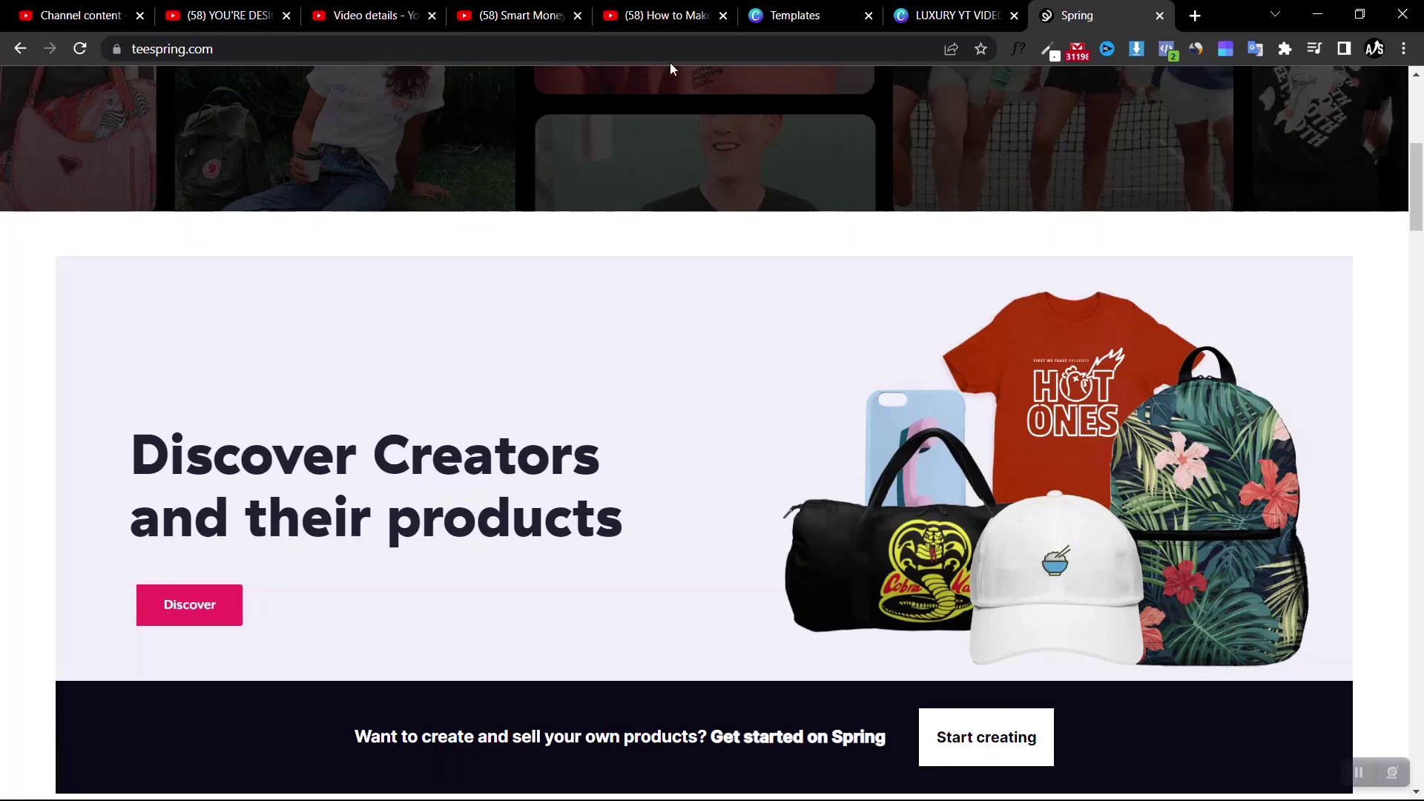
# Back in YouTube Studio's video details, paste the "Visit Our Official Store 👉" line with the creator-spring store link between the affiliate link and hashtags
pyautogui.click(82, 15)
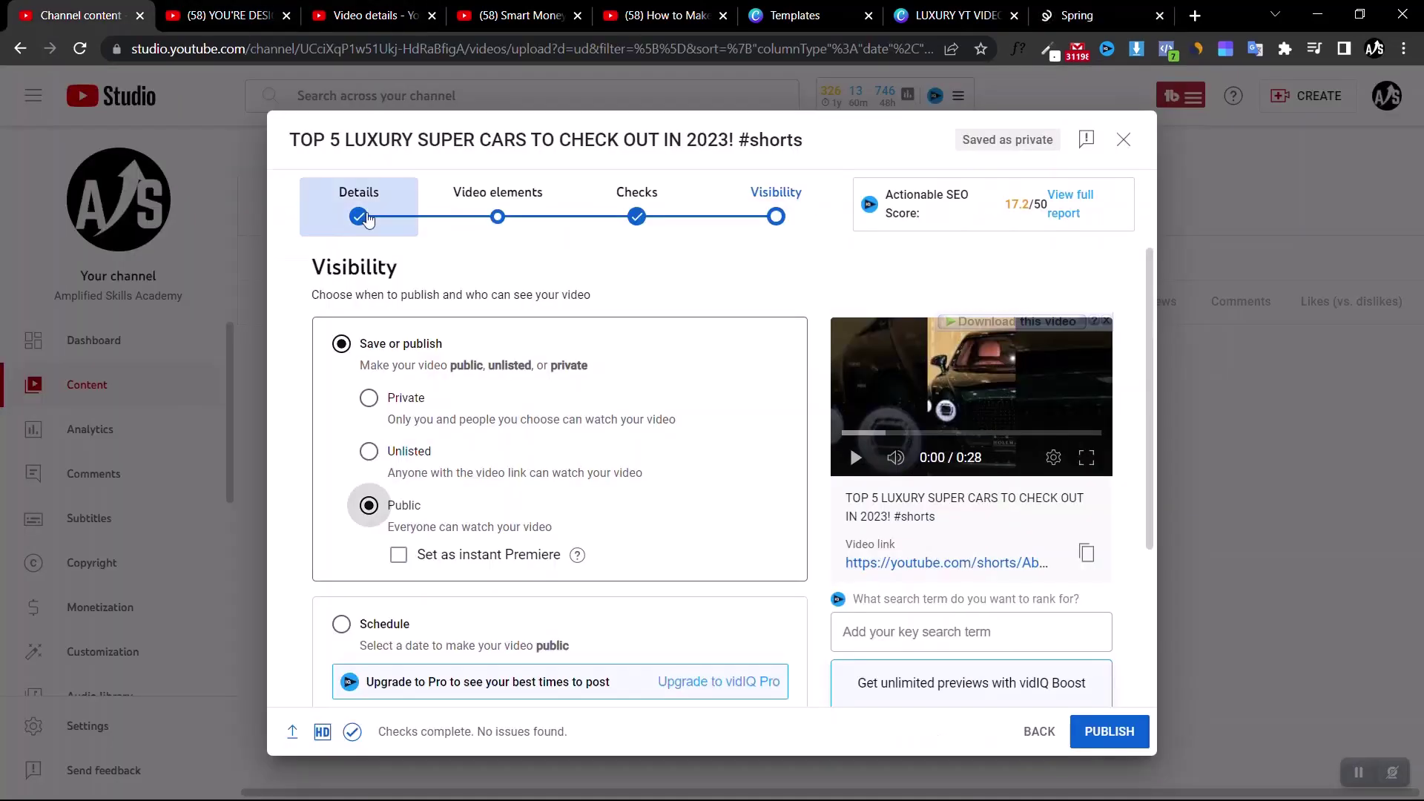
pyautogui.click(362, 216)
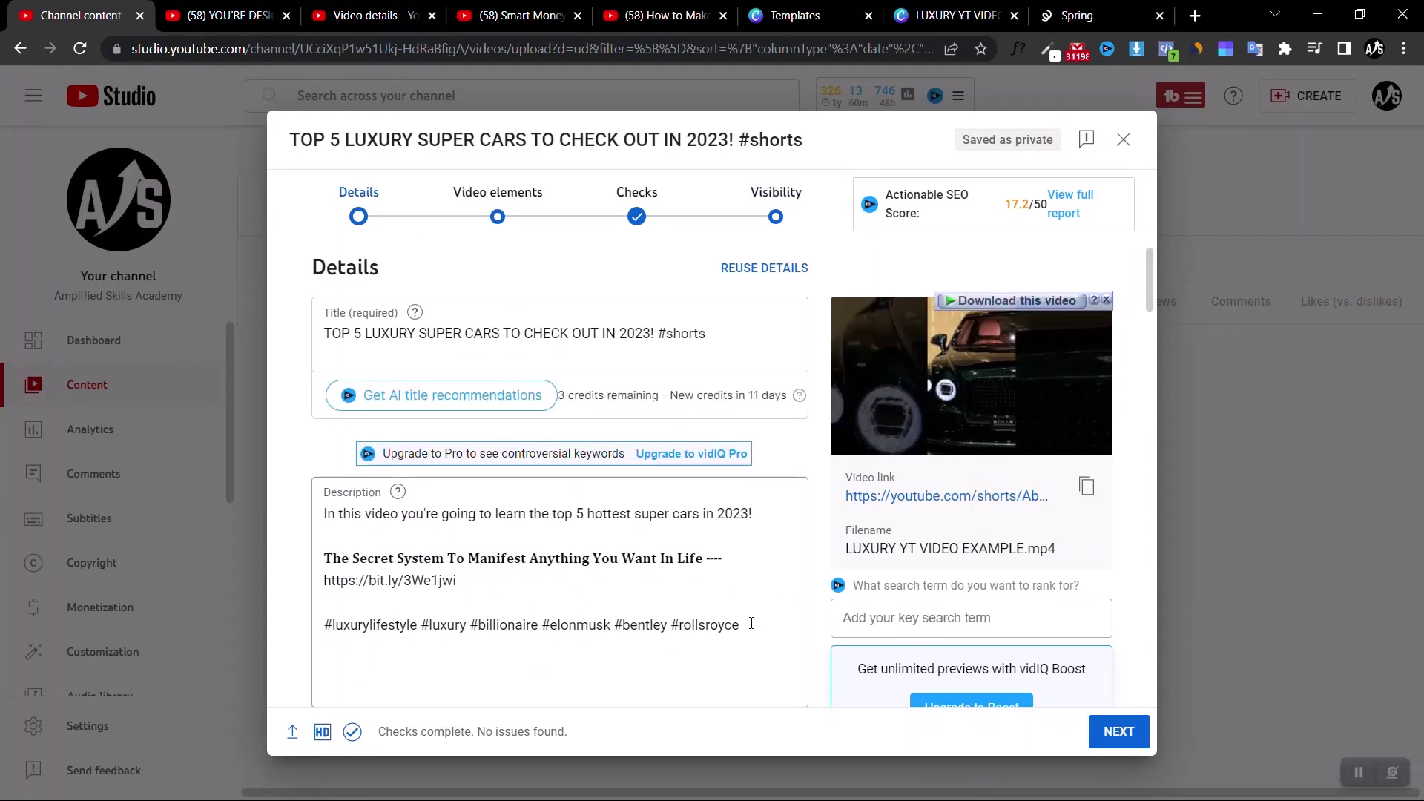
pyautogui.click(752, 625)
pyautogui.press('Return')
pyautogui.press('Return')
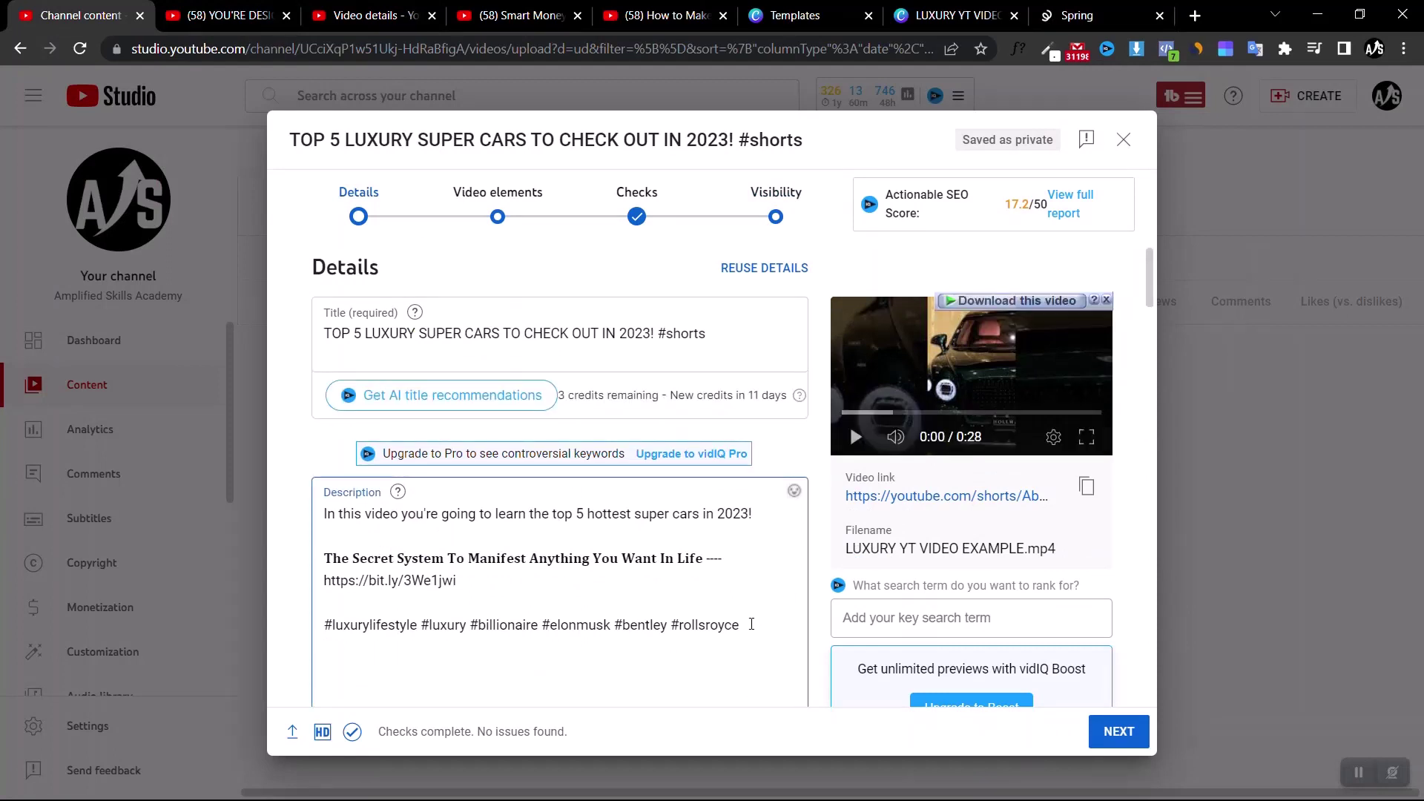
pyautogui.click(500, 586)
pyautogui.press('Return')
pyautogui.press('Return')
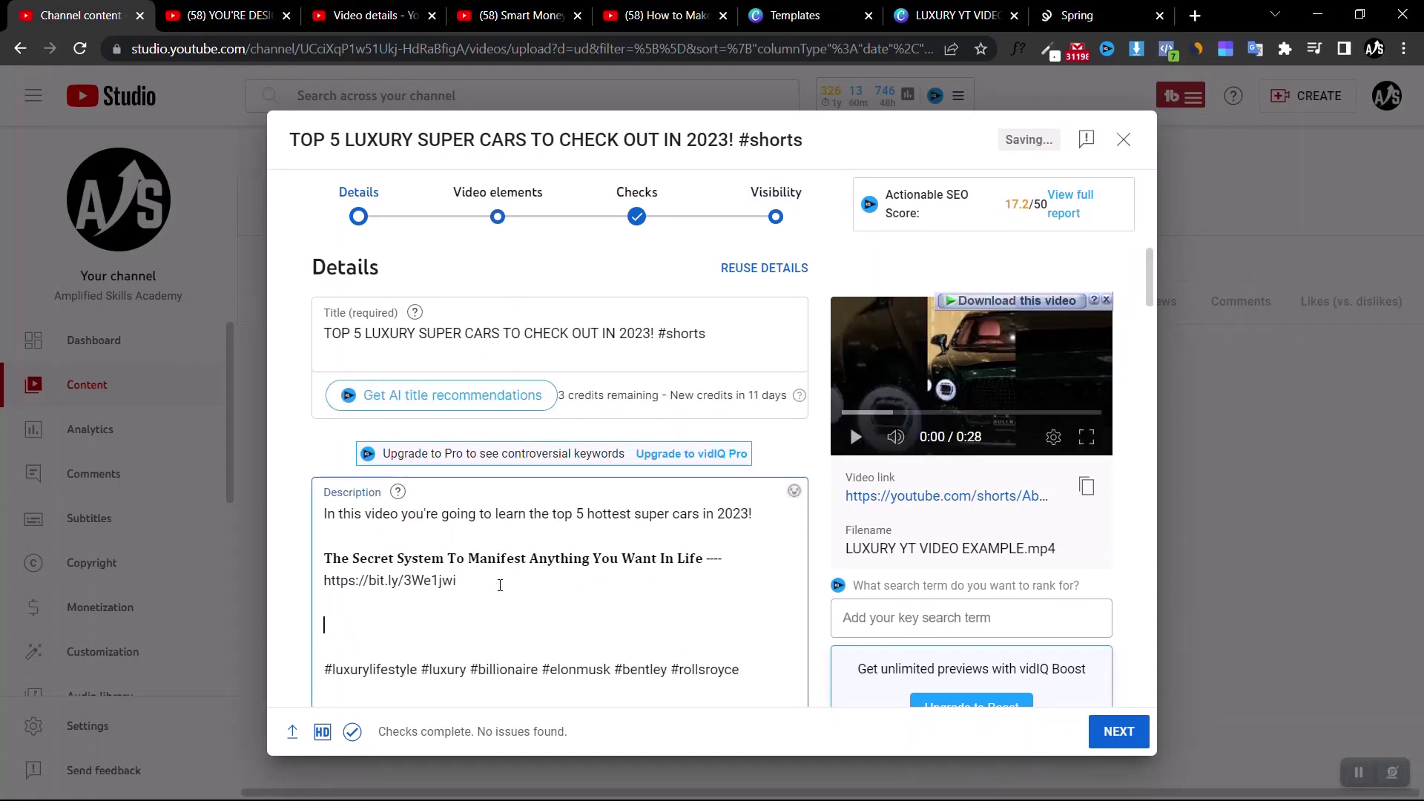
pyautogui.hotkey('ctrl', 'v')
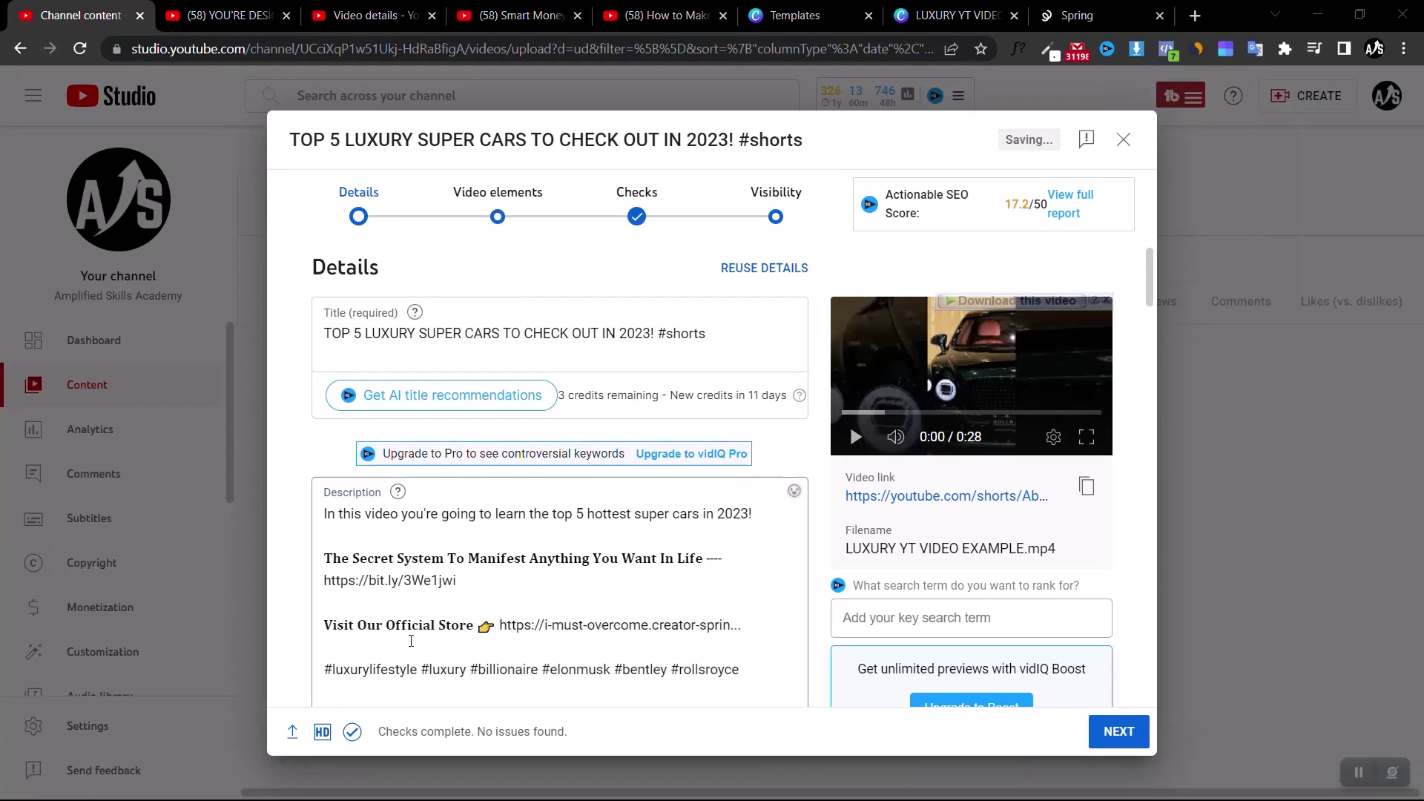